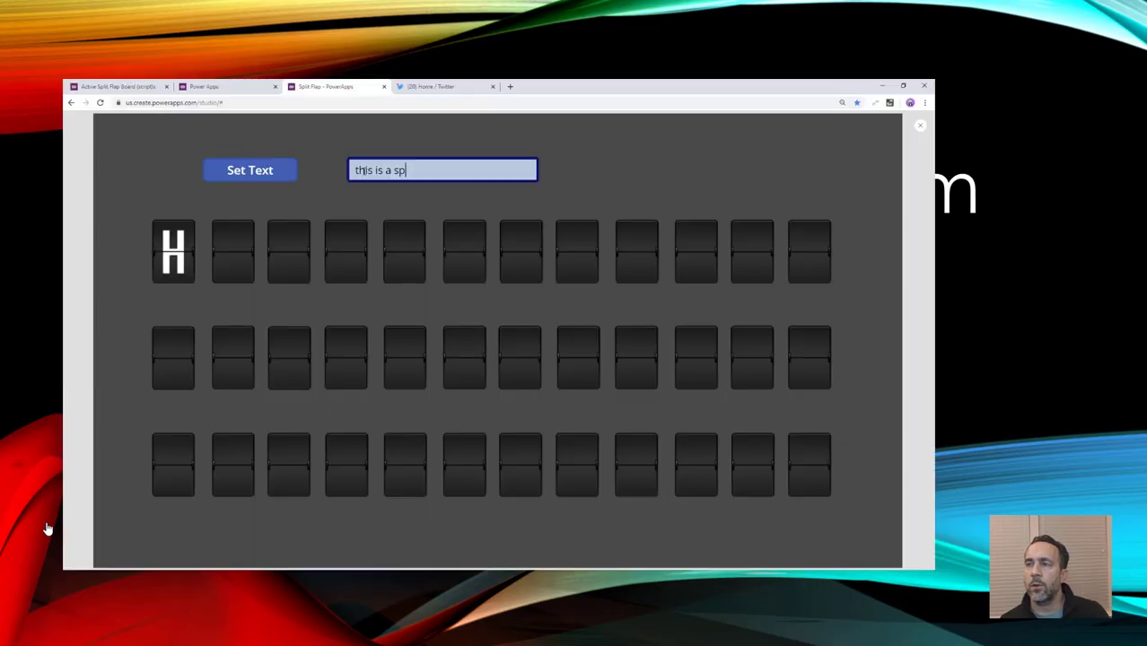
Step: Finish entering 'that is b split flap power app' and send it to the split-flap tiles
{"action": "type", "text": "plit flap power app"}
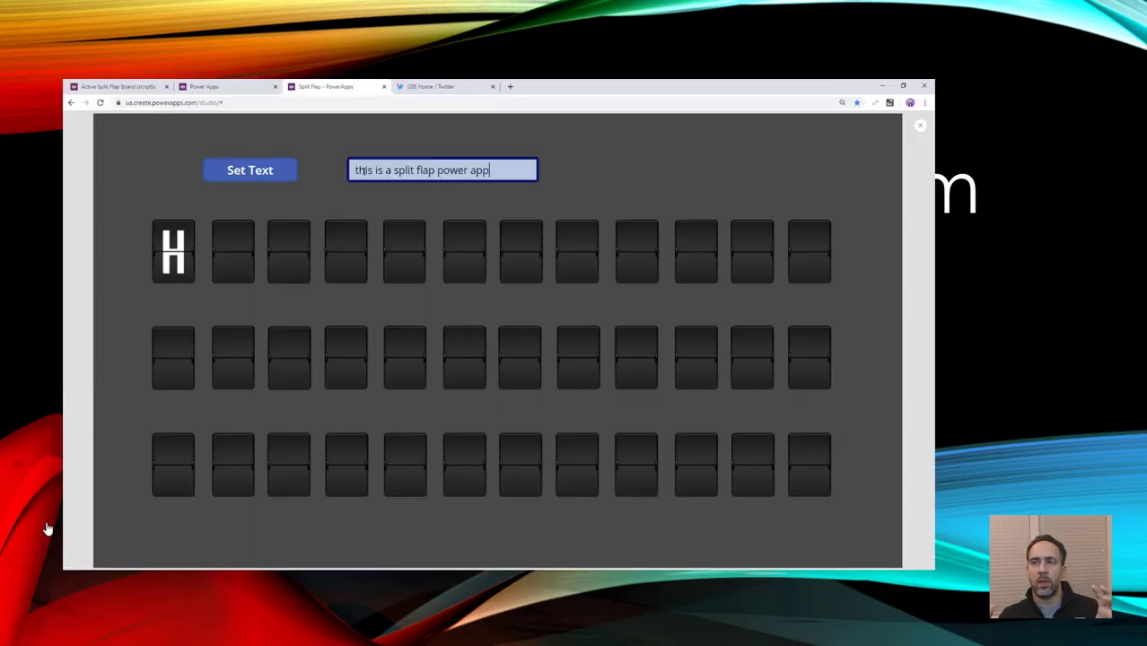
{"action": "left_click", "coordinate": [251, 172]}
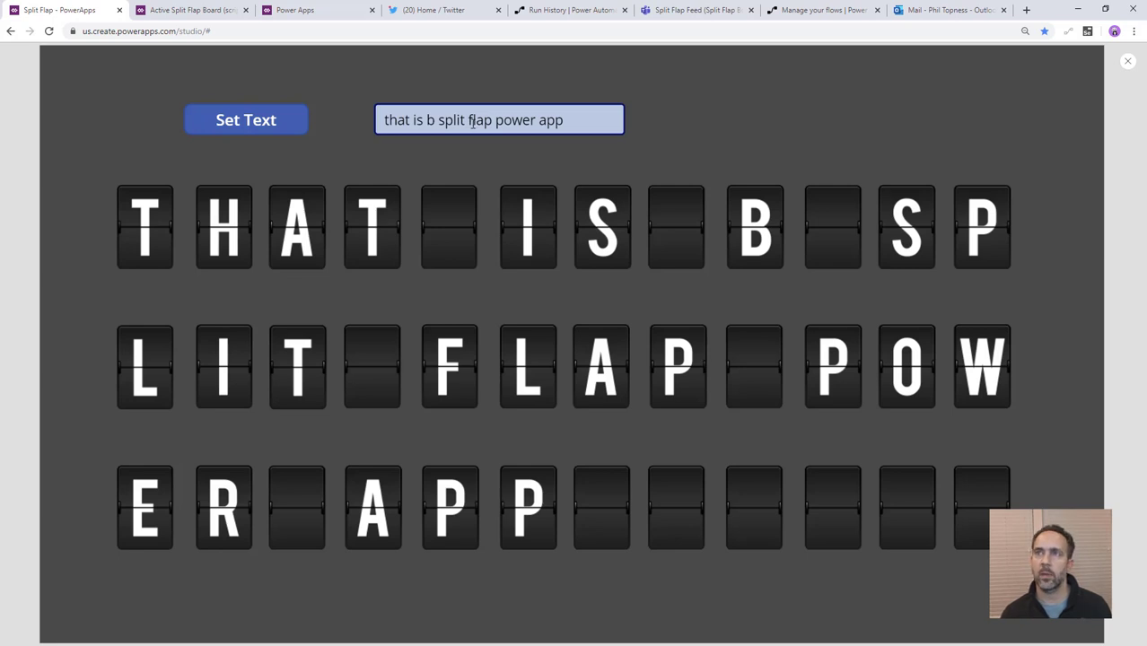
Step: Start a new entity named Split Flap Feed with its primary field renamed to Message
{"action": "left_click", "coordinate": [189, 10]}
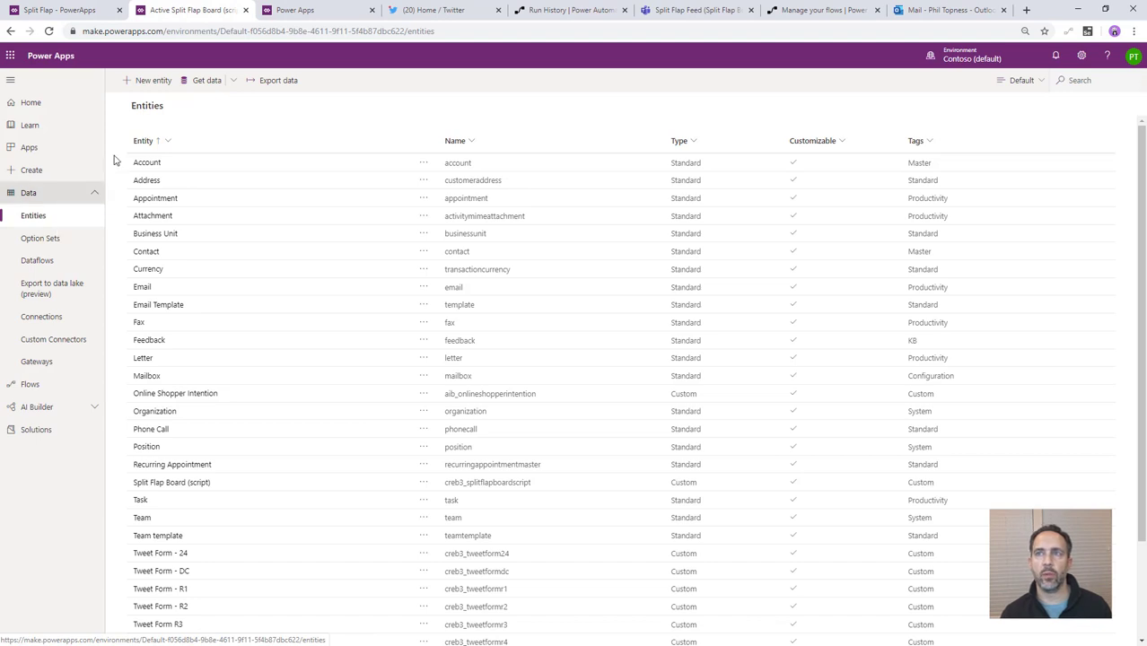
{"action": "left_click", "coordinate": [150, 82]}
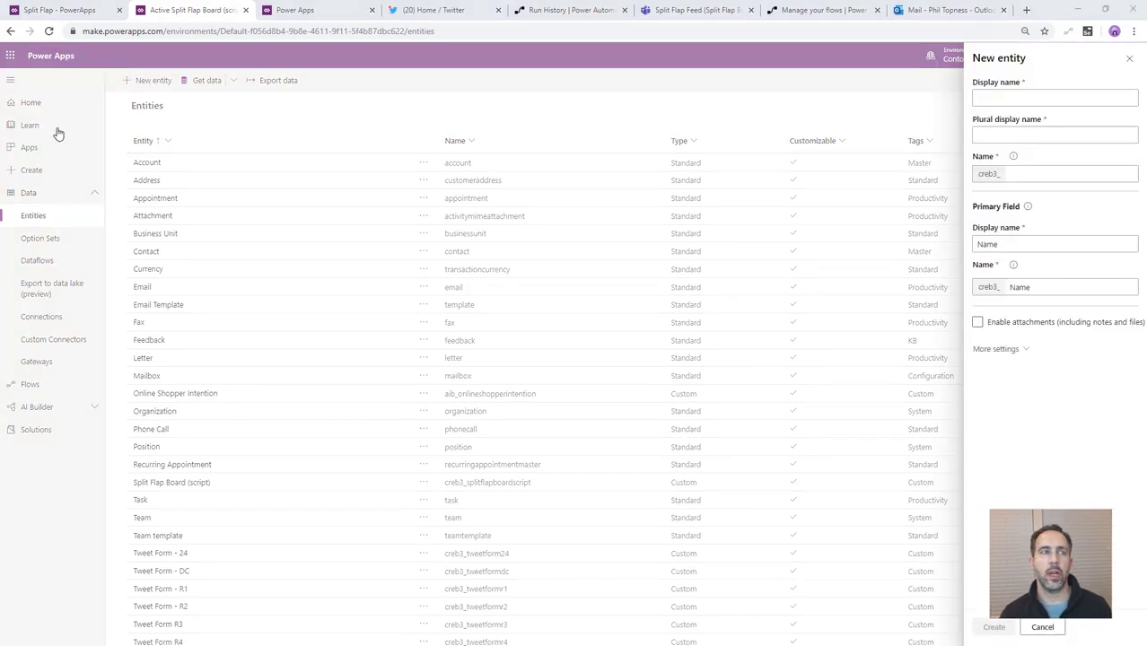
{"action": "left_click", "coordinate": [1047, 96]}
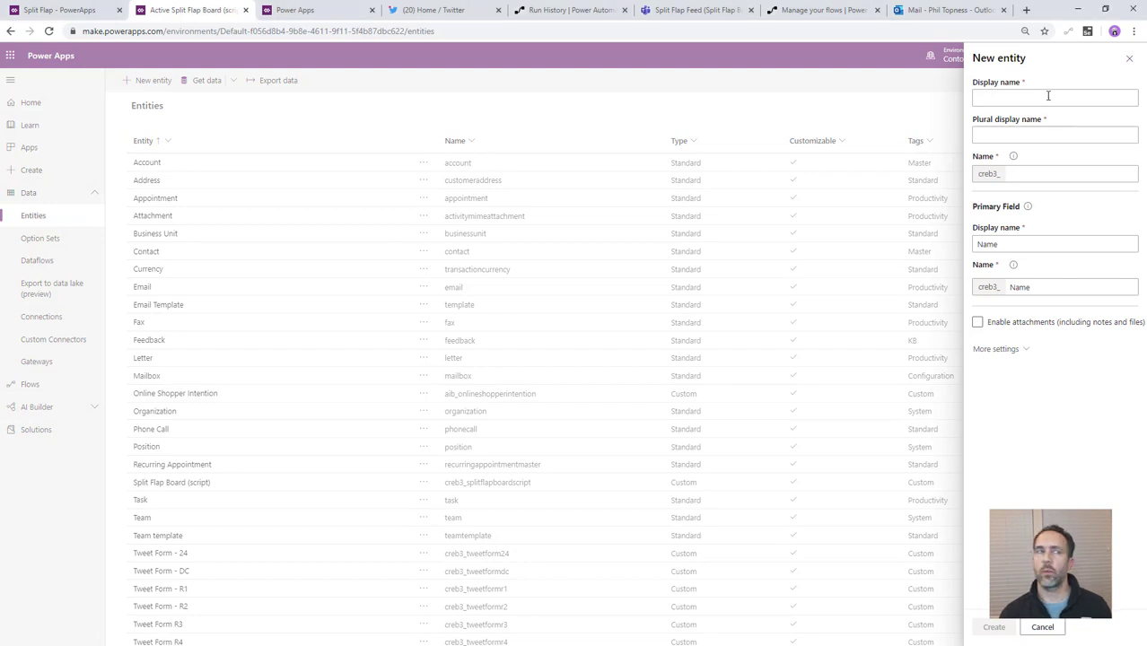
{"action": "type", "text": "Split Flap Feed"}
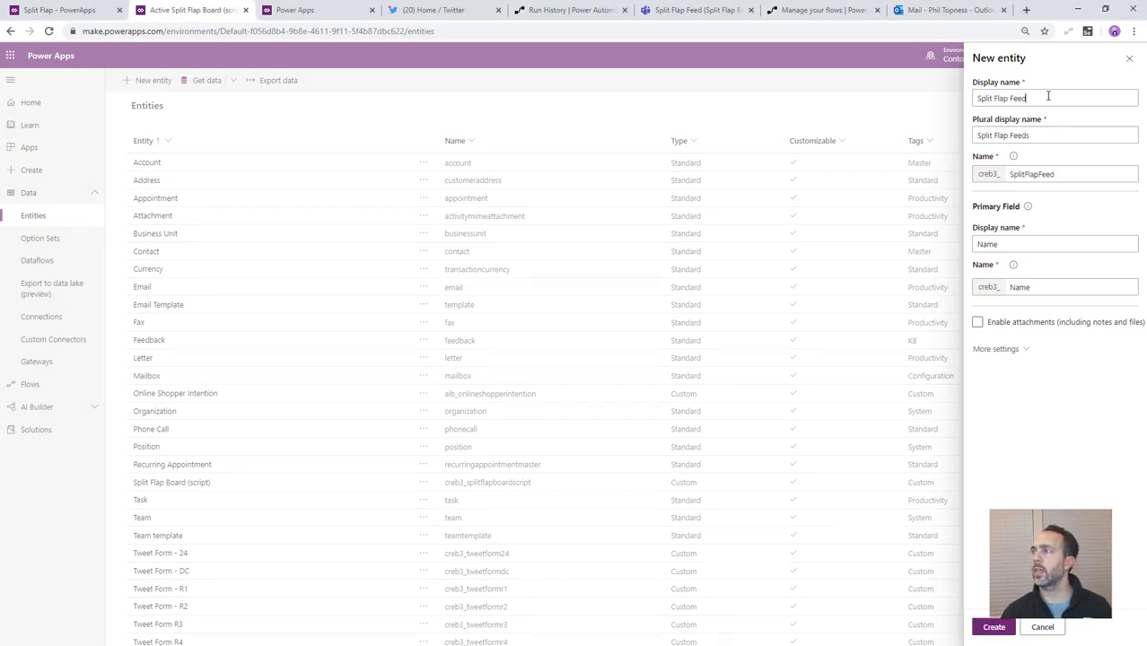
{"action": "key", "text": "Tab"}
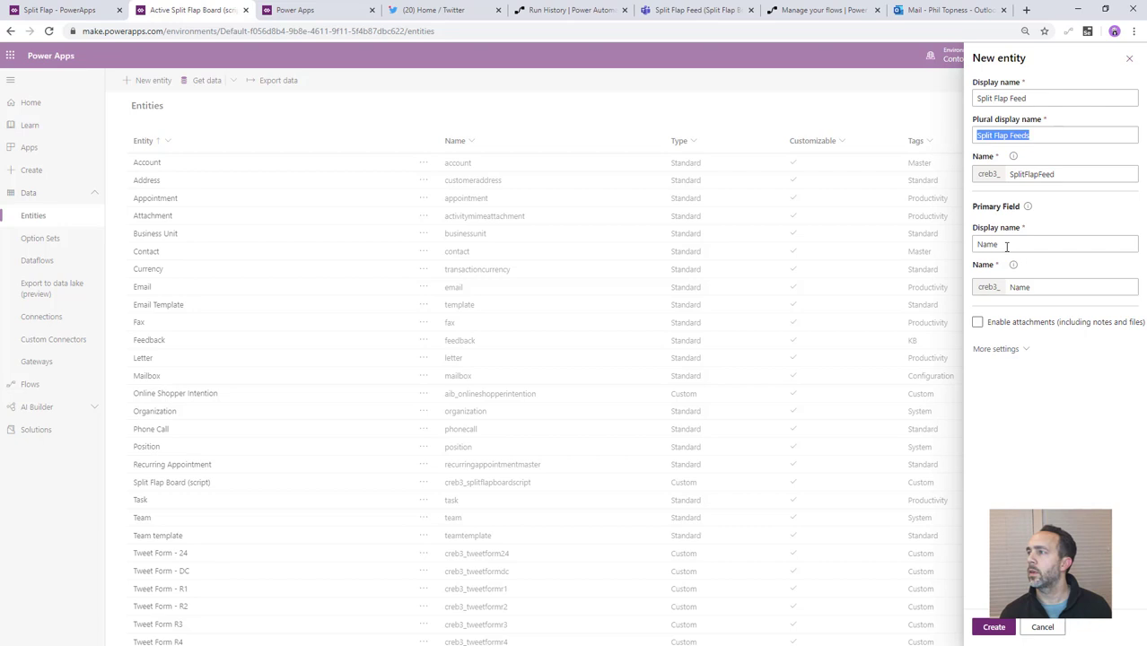
{"action": "double_click", "coordinate": [1007, 246]}
{"action": "type", "text": "Message"}
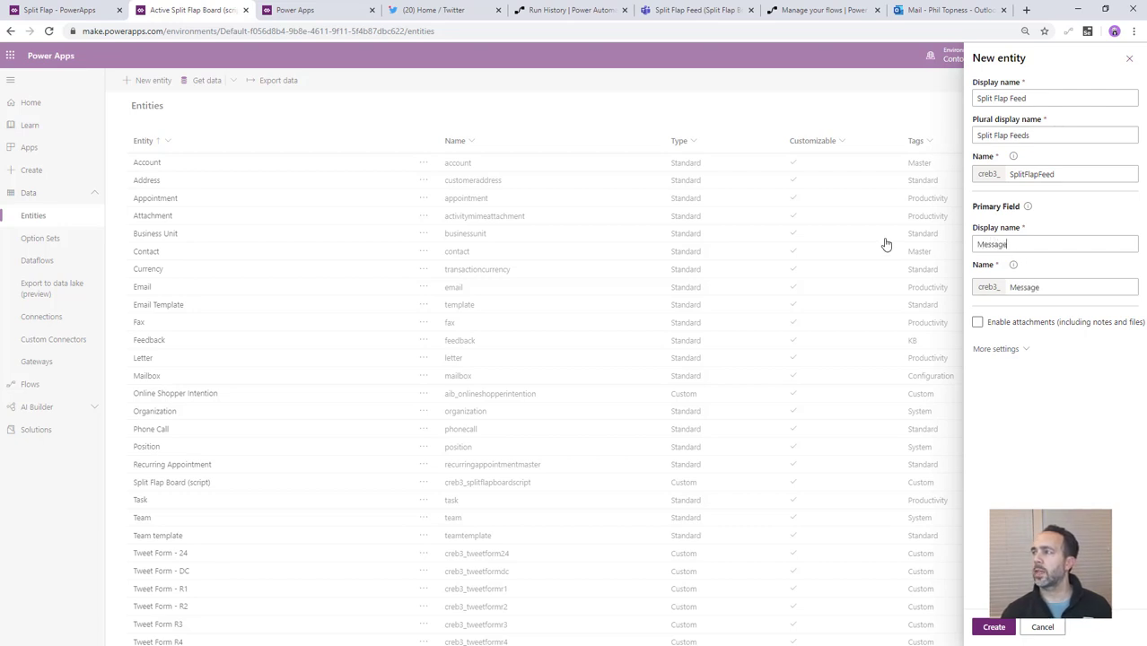
{"action": "key", "text": "Tab"}
Step: Set the entity's ownership to Organization and create it
{"action": "left_click", "coordinate": [988, 349]}
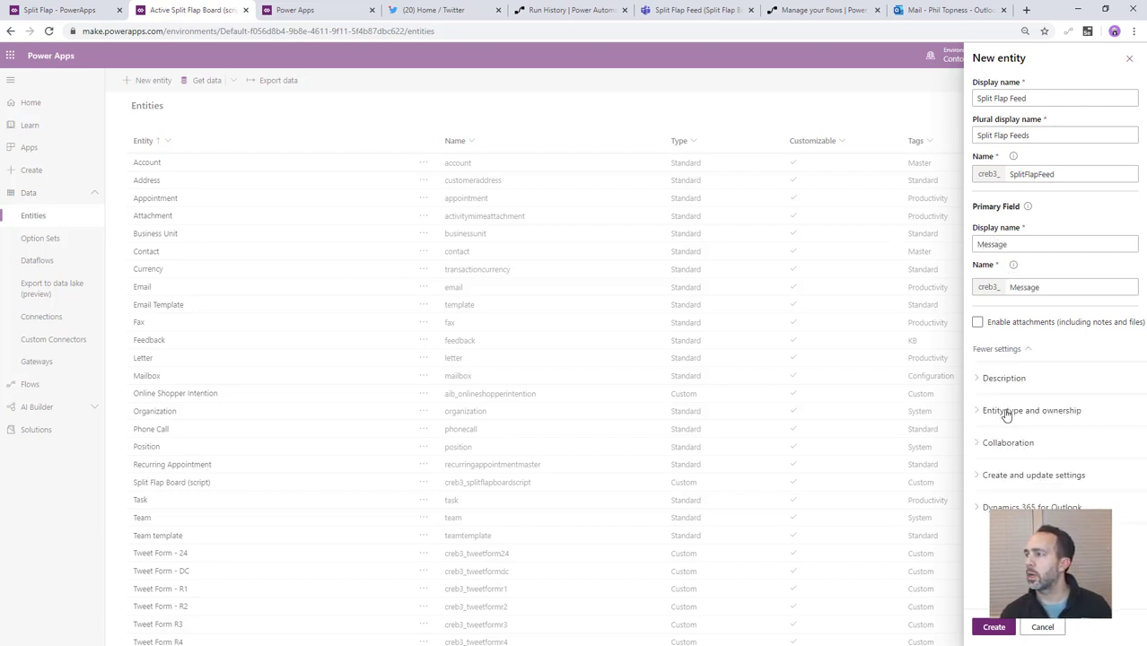
{"action": "left_click", "coordinate": [1002, 411]}
{"action": "left_click", "coordinate": [1005, 506]}
{"action": "left_click", "coordinate": [1005, 554]}
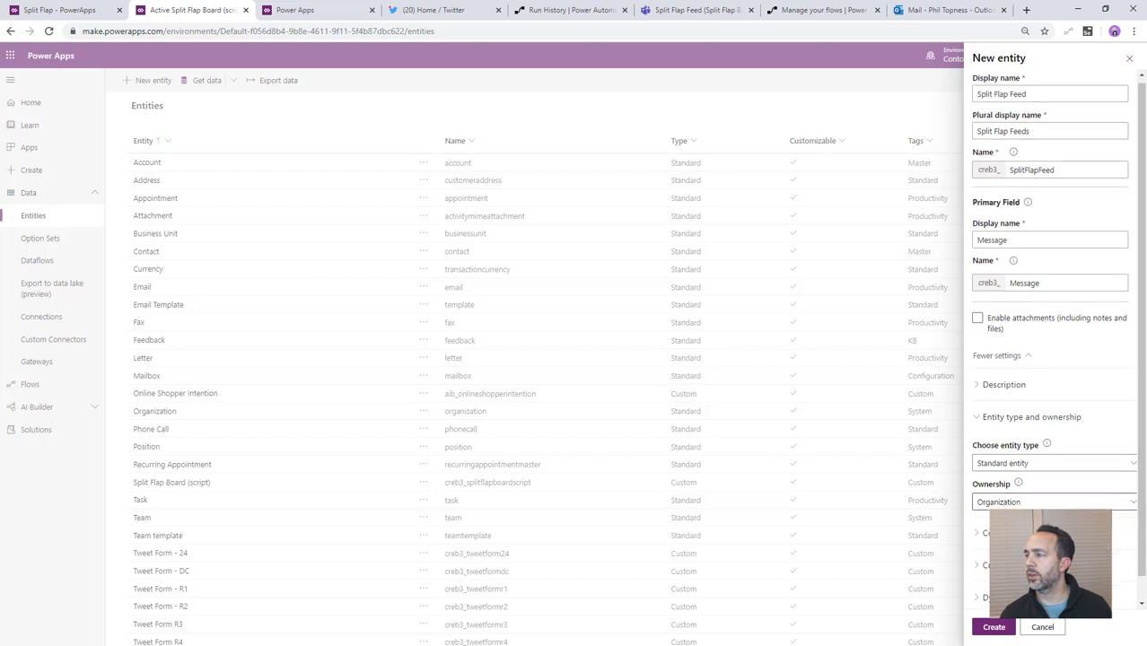
{"action": "scroll", "coordinate": [1050, 359], "scroll_direction": "down", "scroll_amount": 1}
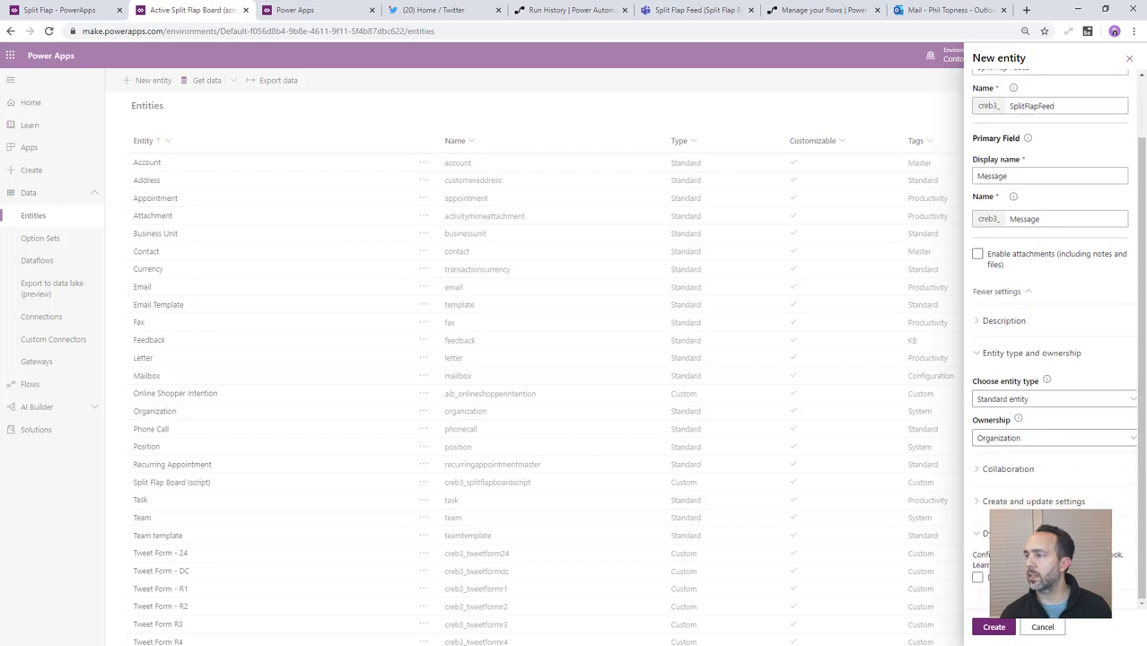
{"action": "left_click", "coordinate": [1032, 500]}
{"action": "scroll", "coordinate": [1049, 358], "scroll_direction": "down", "scroll_amount": 1}
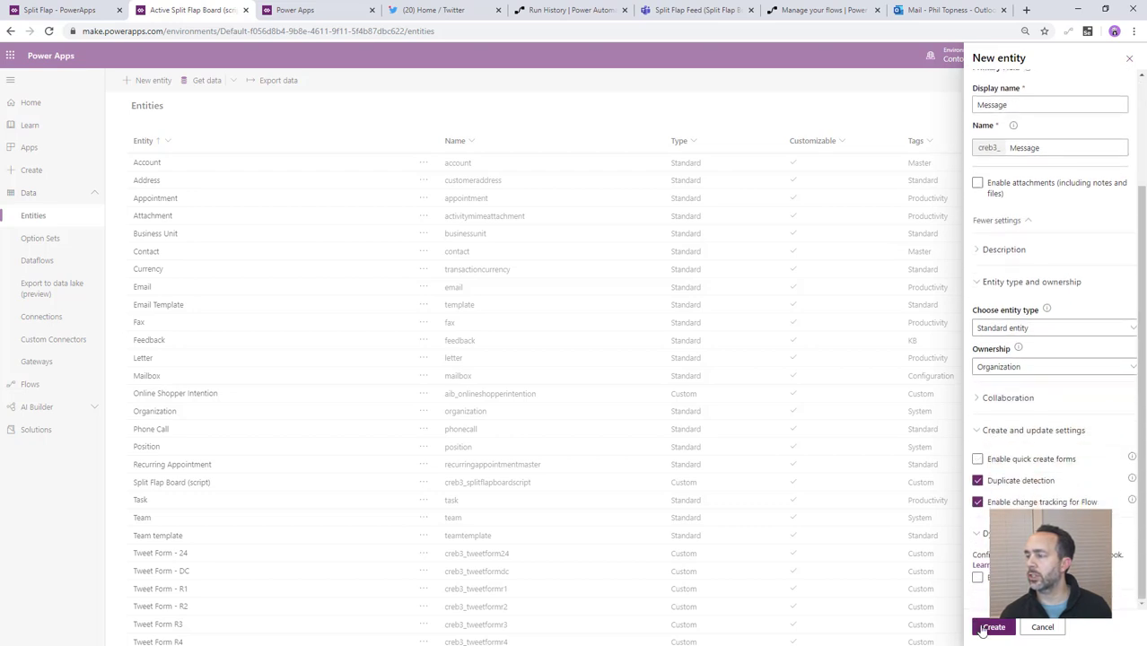
{"action": "left_click", "coordinate": [991, 626]}
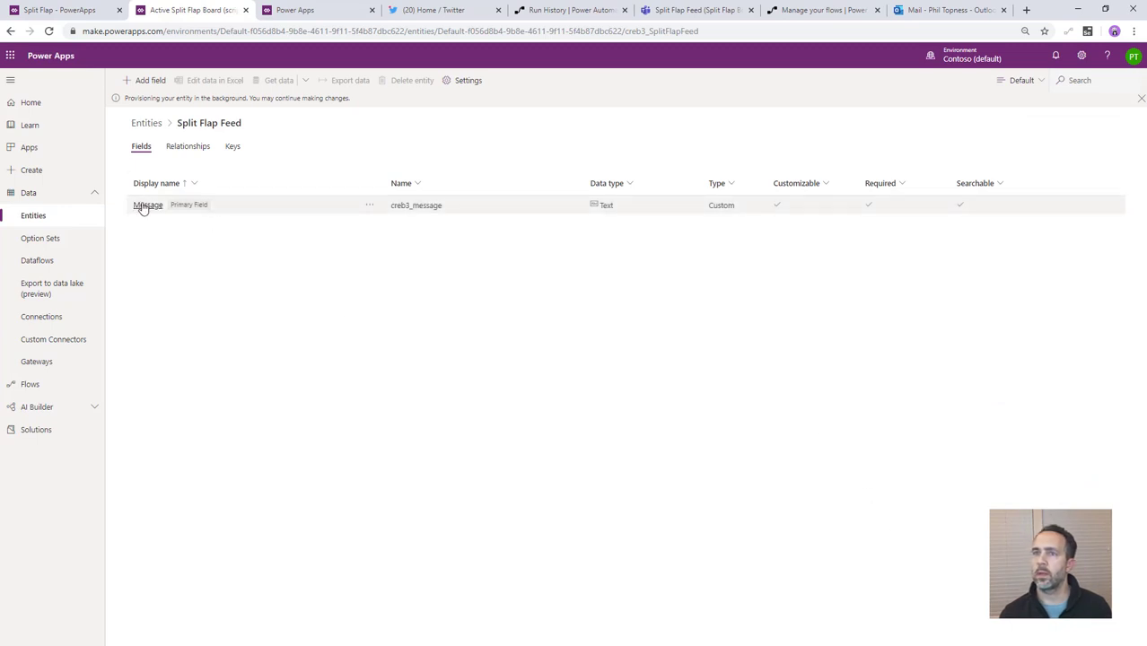
Step: Raise the Message field's max length from 100 to 700
{"action": "left_click", "coordinate": [142, 206]}
{"action": "left_click", "coordinate": [1033, 247]}
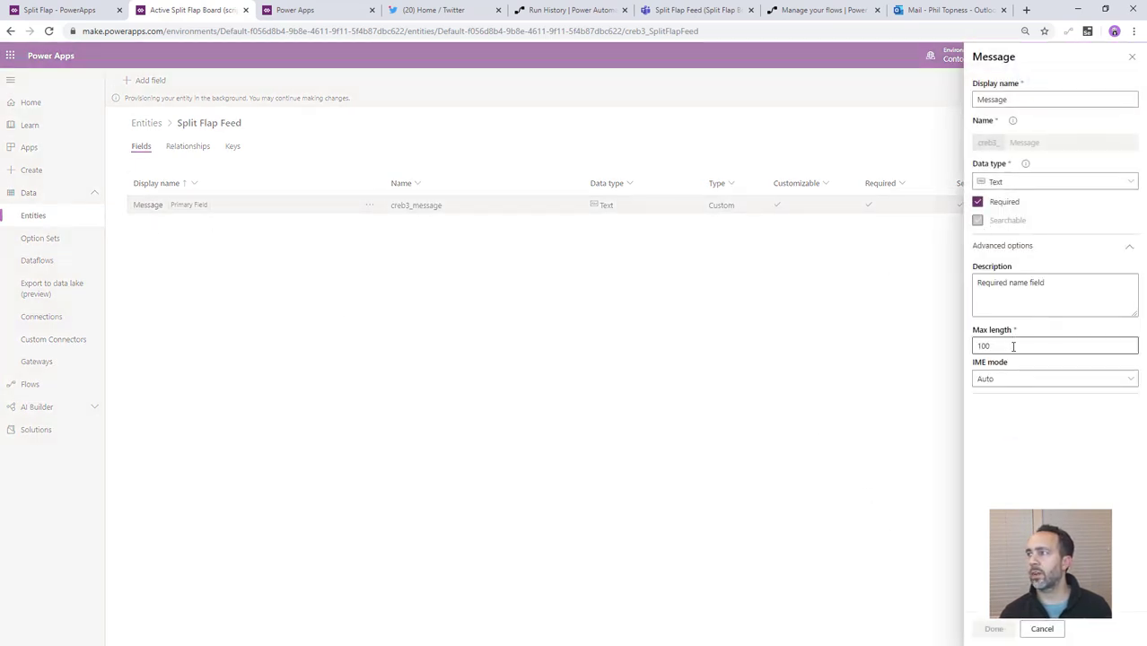
{"action": "left_click_drag", "start_coordinate": [1013, 346], "coordinate": [913, 348]}
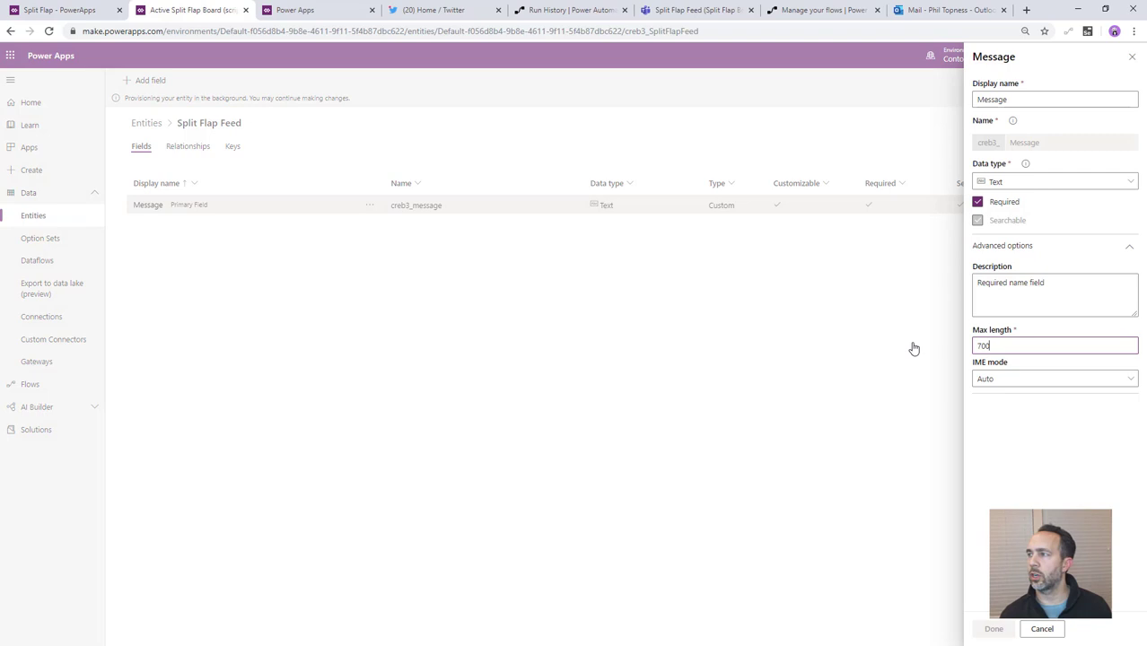
{"action": "key", "text": "Tab"}
{"action": "left_click", "coordinate": [993, 629]}
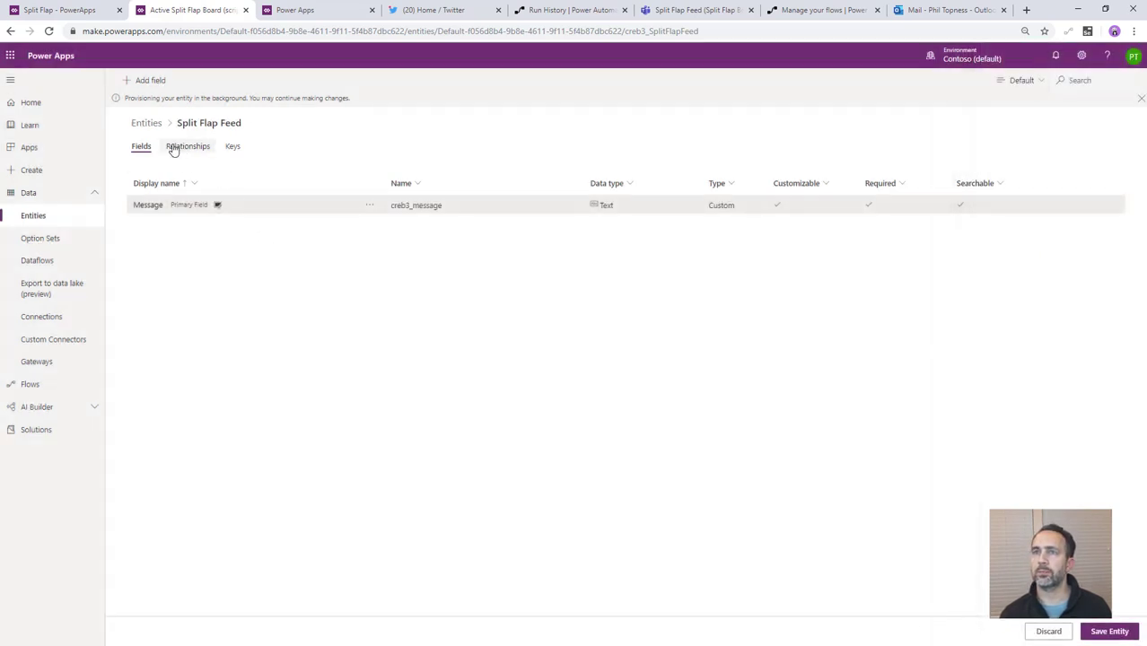
Step: Add a Source text field and save the Split Flap Feed entity
{"action": "left_click", "coordinate": [146, 80]}
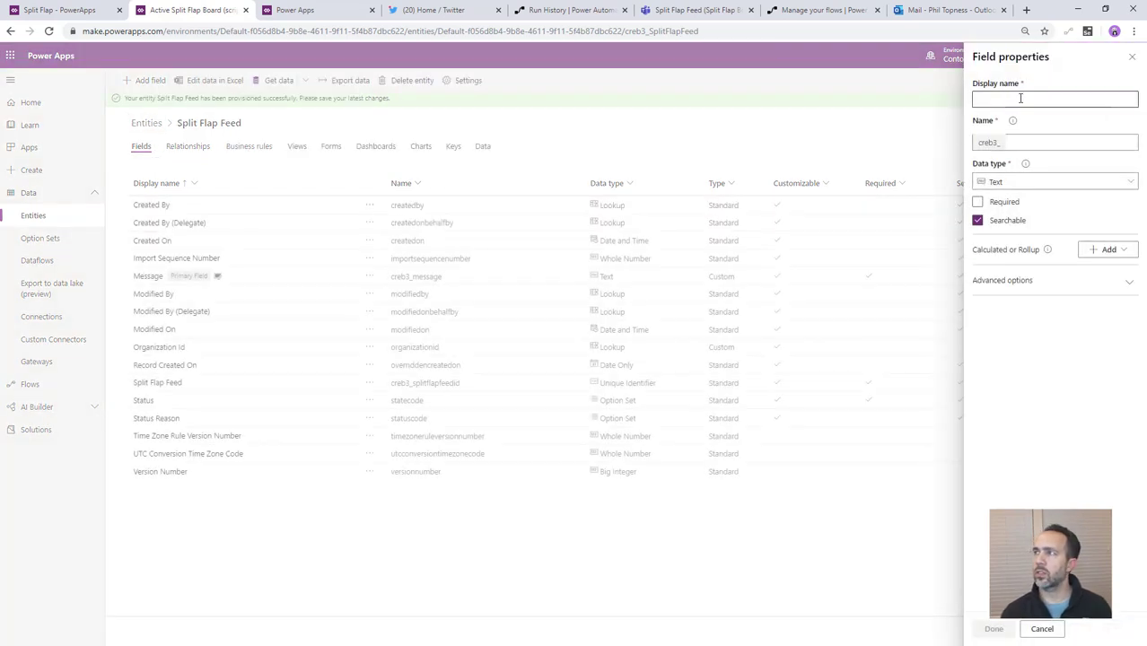
{"action": "left_click", "coordinate": [1020, 99]}
{"action": "type", "text": "Source"}
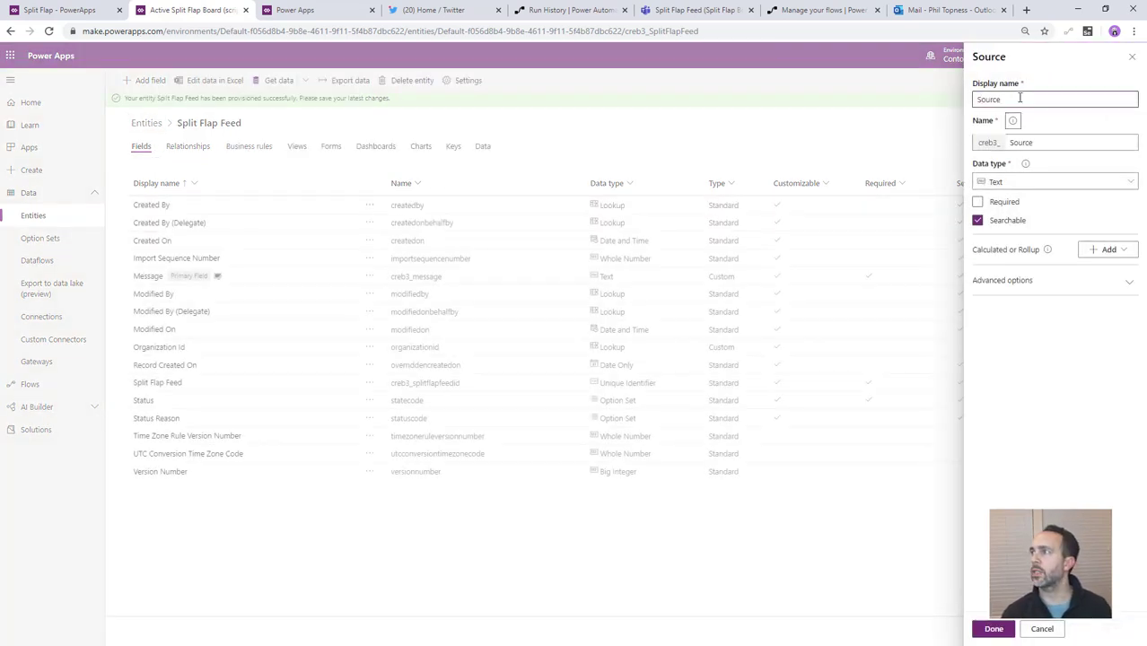
{"action": "key", "text": "Tab"}
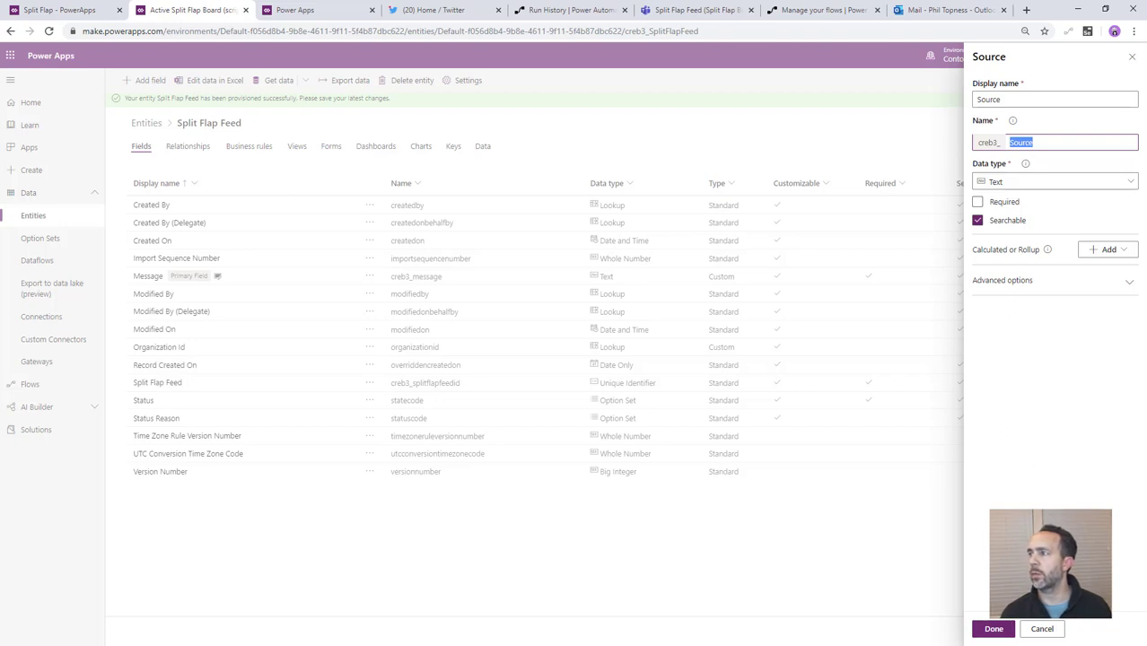
{"action": "left_click", "coordinate": [994, 631]}
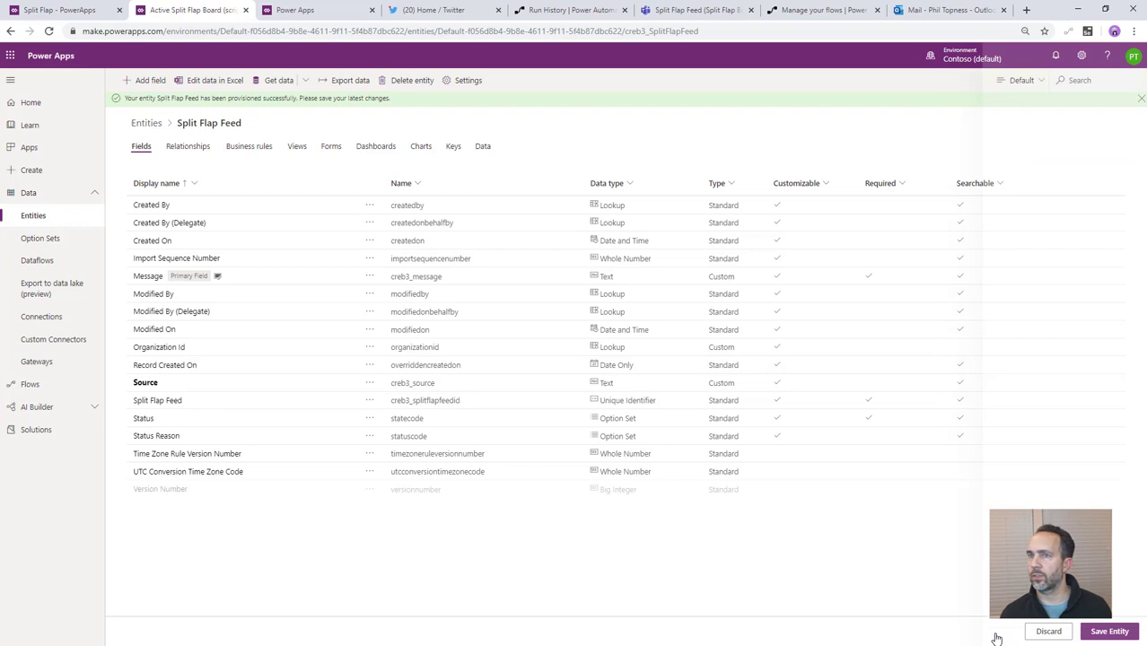
{"action": "left_click", "coordinate": [1096, 633]}
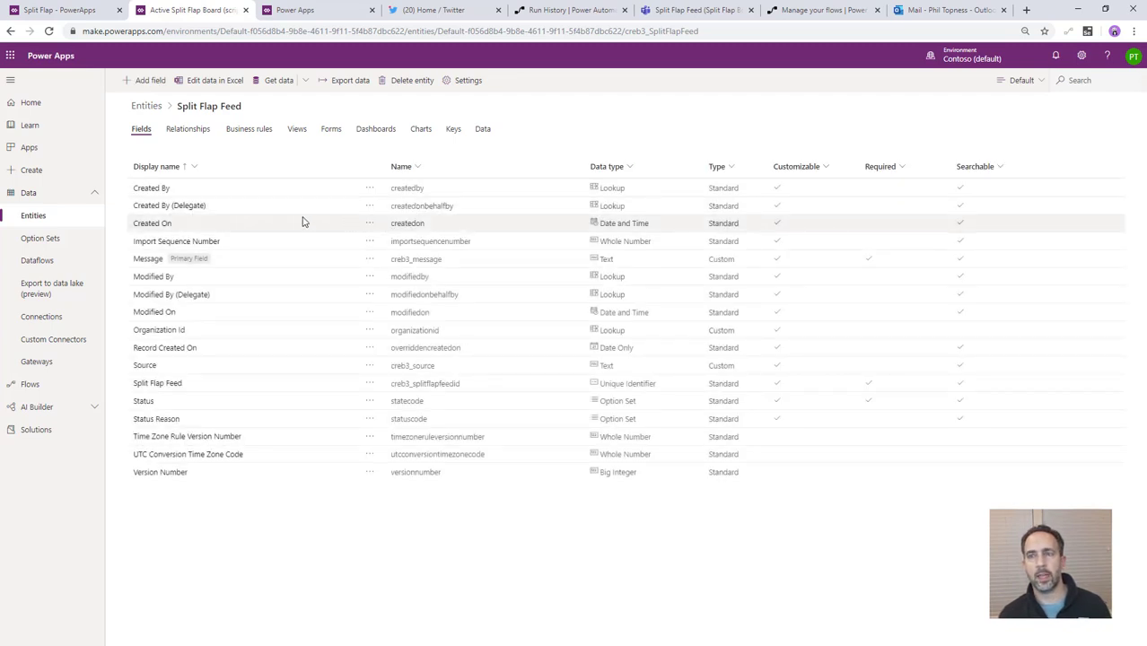
Step: Start a blank automated flow named Flip From Tweets
{"action": "left_click", "coordinate": [329, 11]}
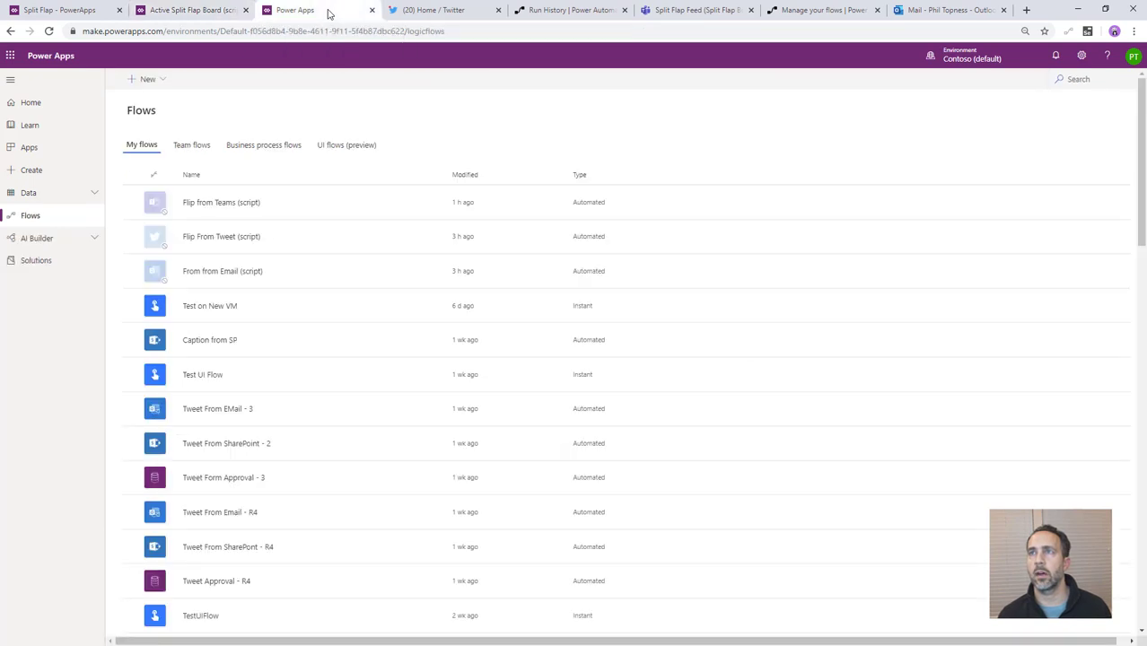
{"action": "left_click", "coordinate": [149, 81]}
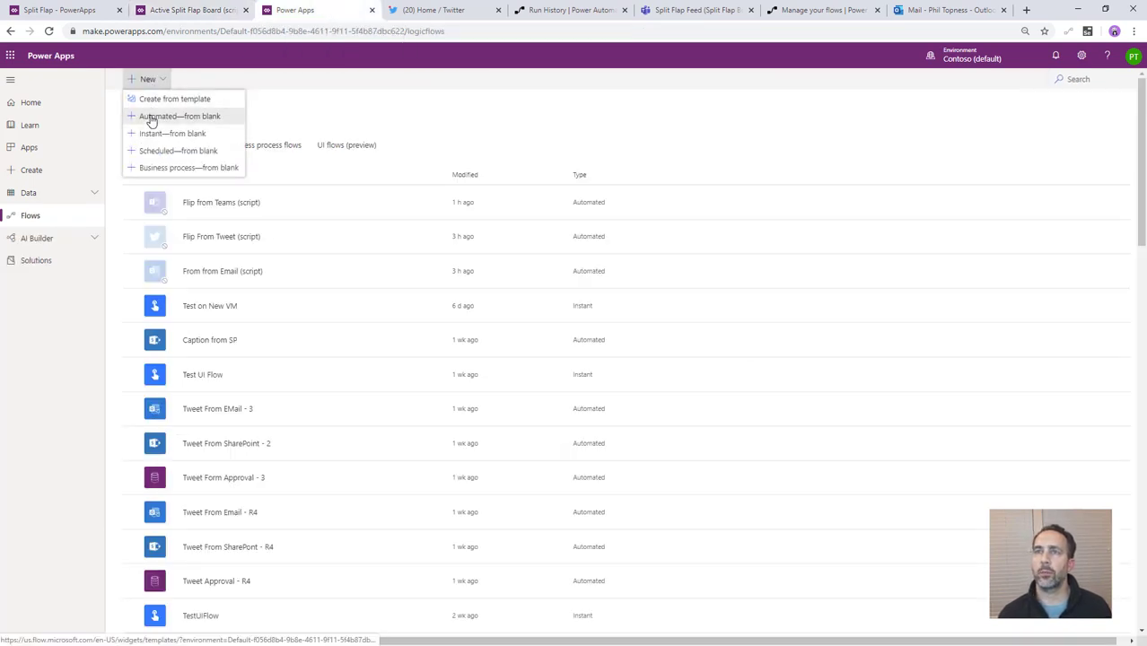
{"action": "left_click", "coordinate": [148, 117]}
{"action": "left_click", "coordinate": [724, 259]}
{"action": "type", "text": "T"}
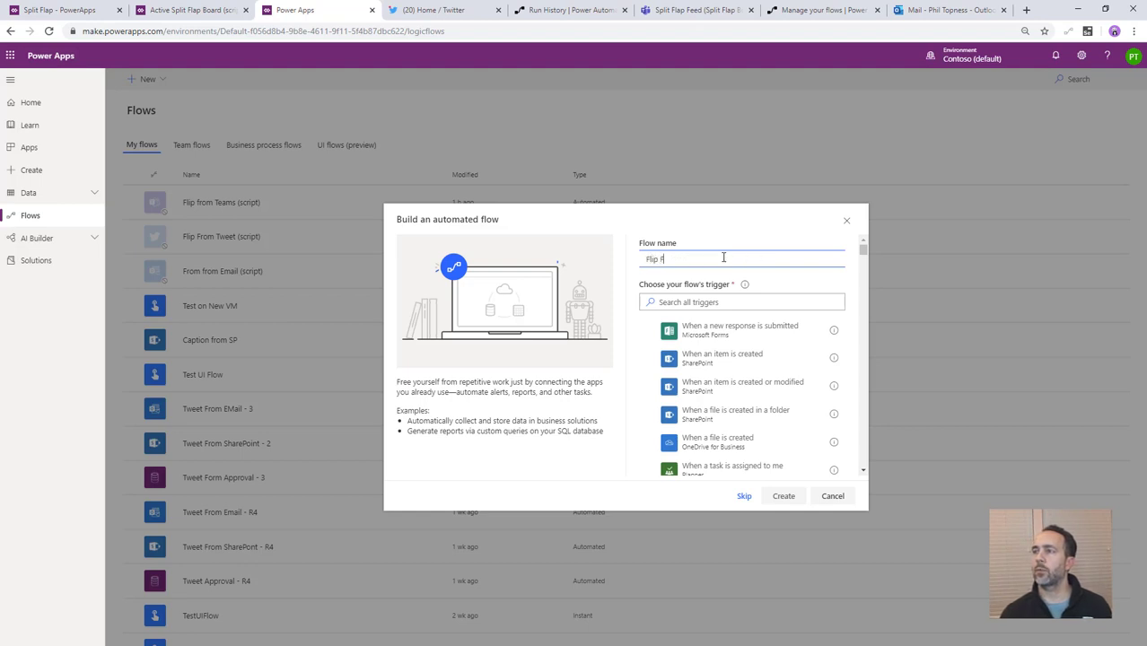
{"action": "type", "text": "lip From Tweets"}
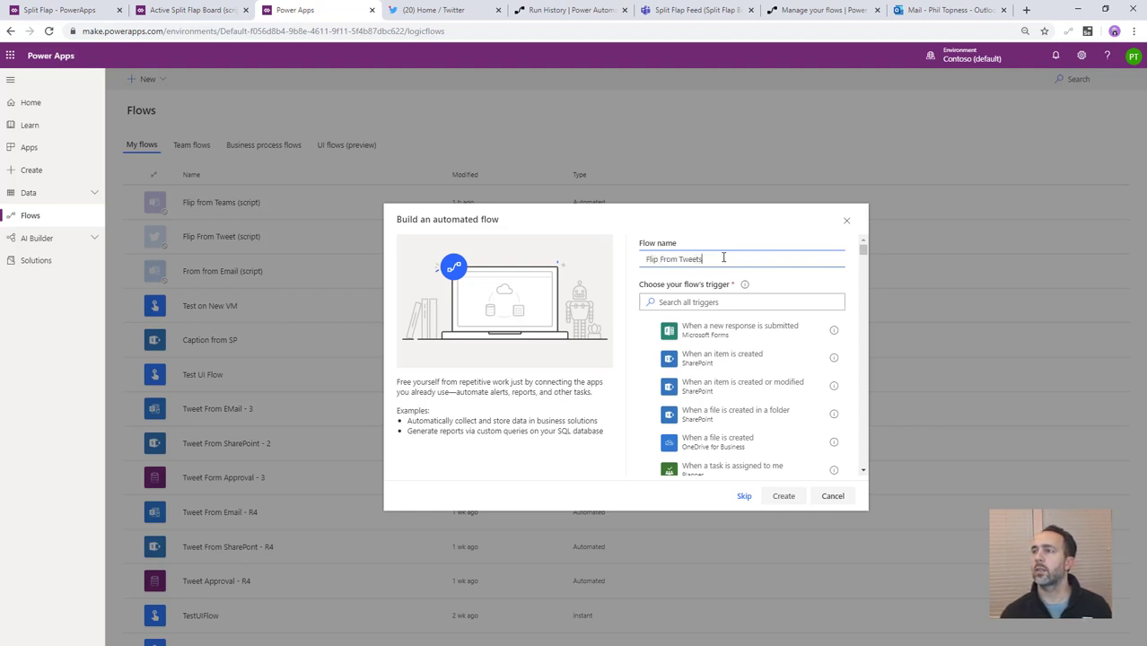
Step: Create the flow with the 'When a new tweet is posted' trigger, glancing at the Twitter feed
{"action": "left_click", "coordinate": [715, 302]}
{"action": "type", "text": "t"}
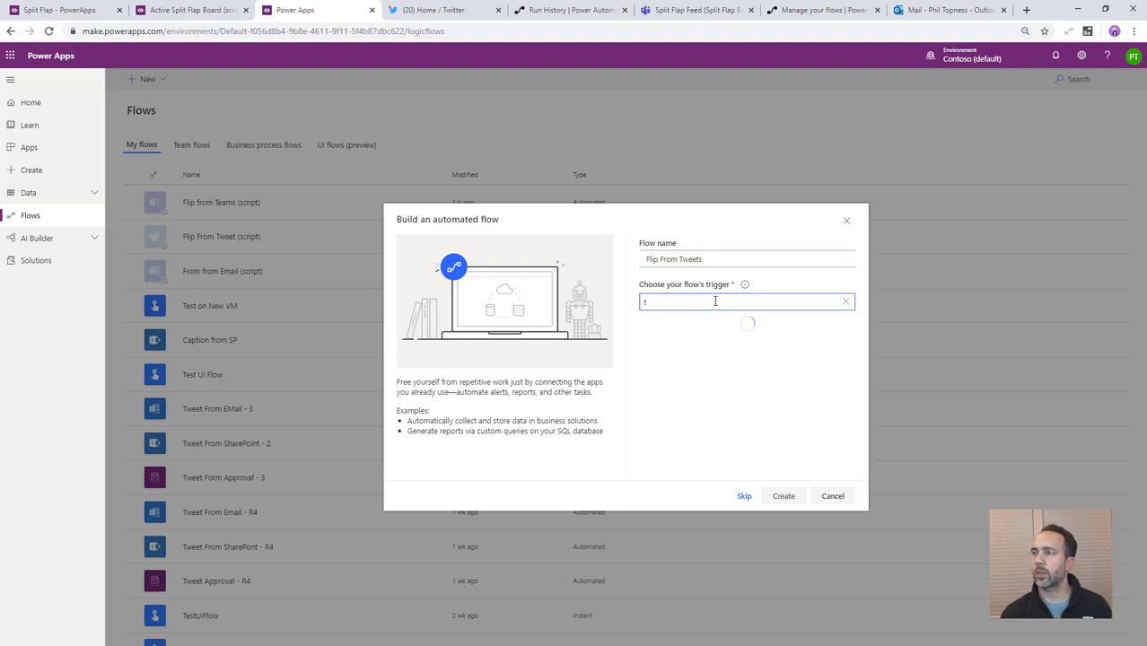
{"action": "type", "text": "witt"}
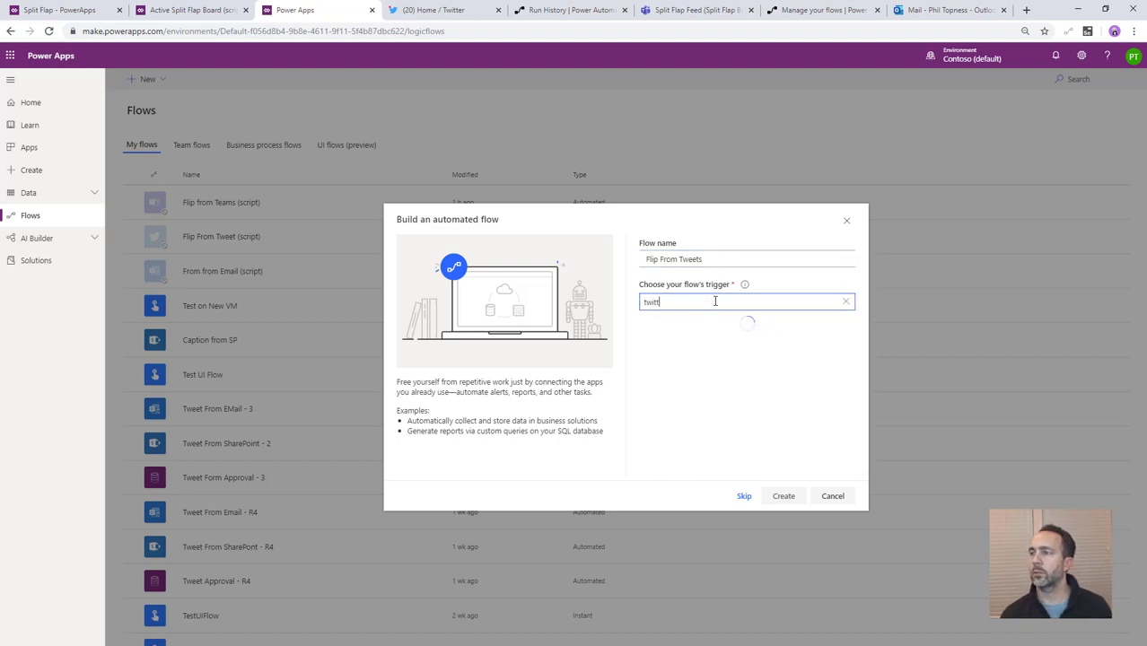
{"action": "left_click", "coordinate": [726, 330]}
{"action": "left_click", "coordinate": [787, 499]}
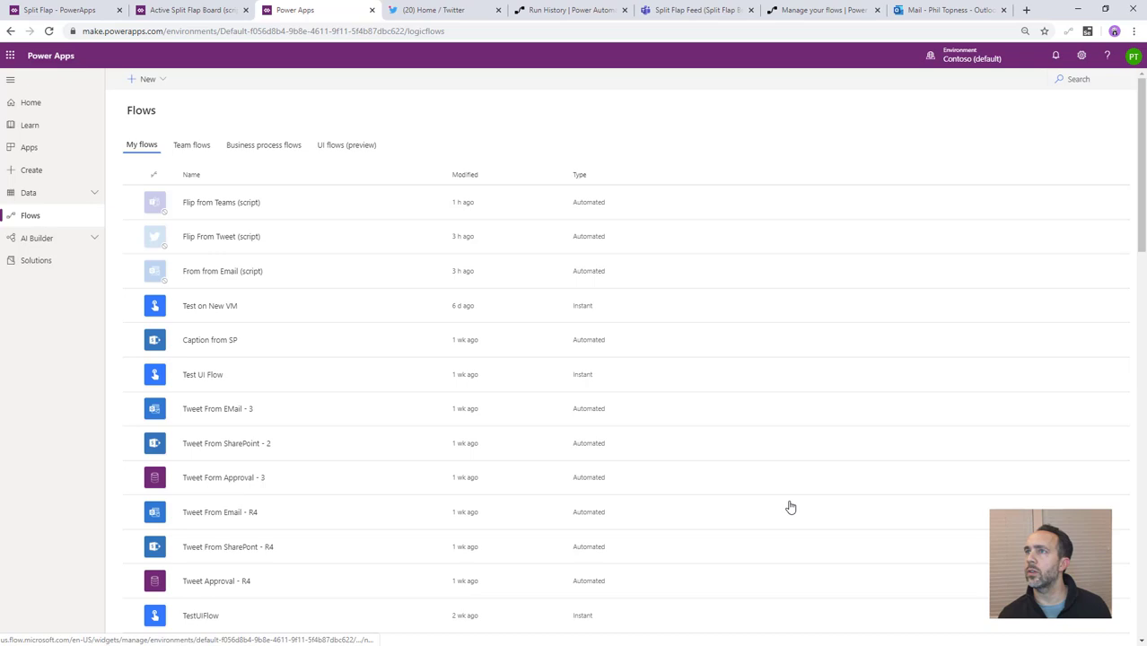
{"action": "left_click", "coordinate": [441, 5]}
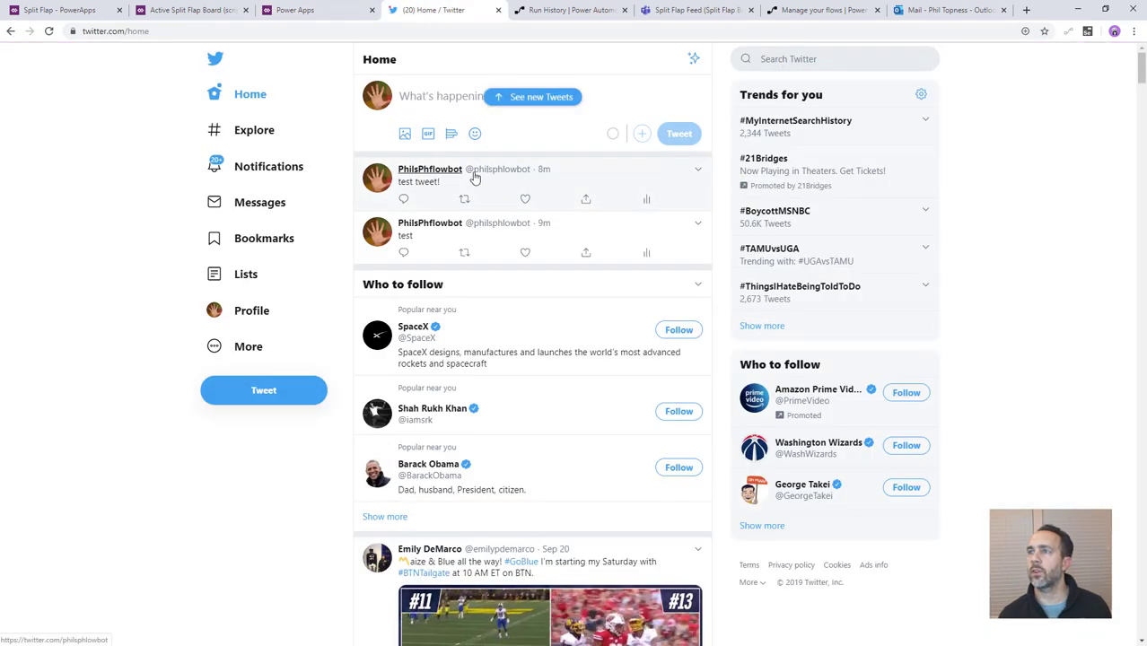
{"action": "left_click", "coordinate": [320, 13]}
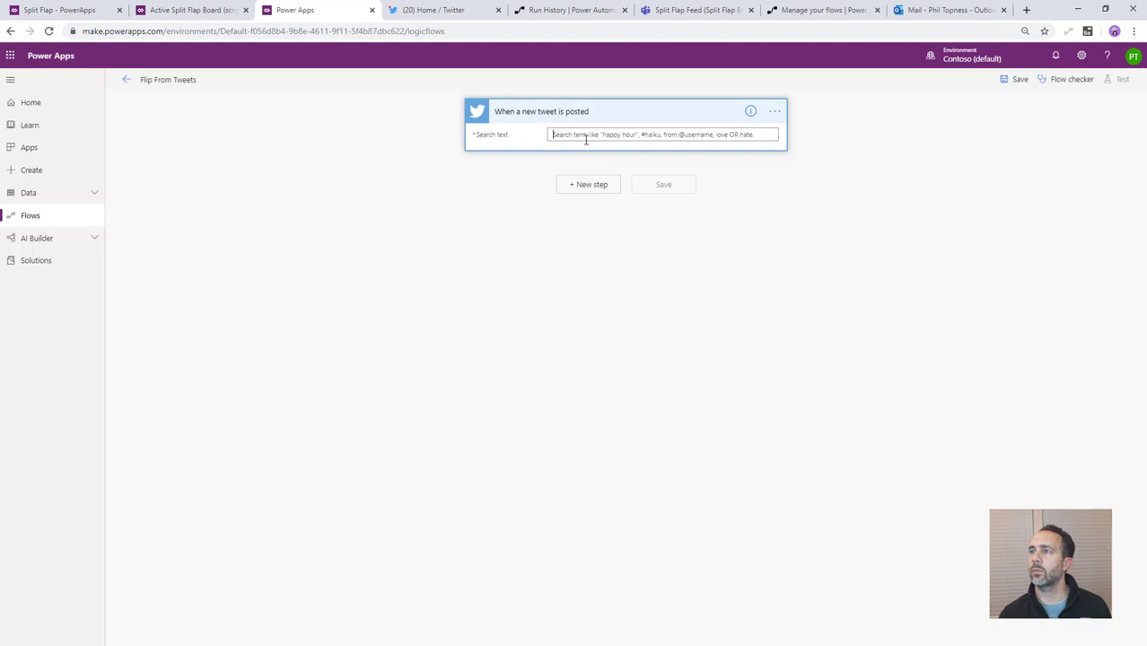
Step: Add a Create a new record action for Split Flap Feeds in the Contoso (default) environment
{"action": "type", "text": "#"}
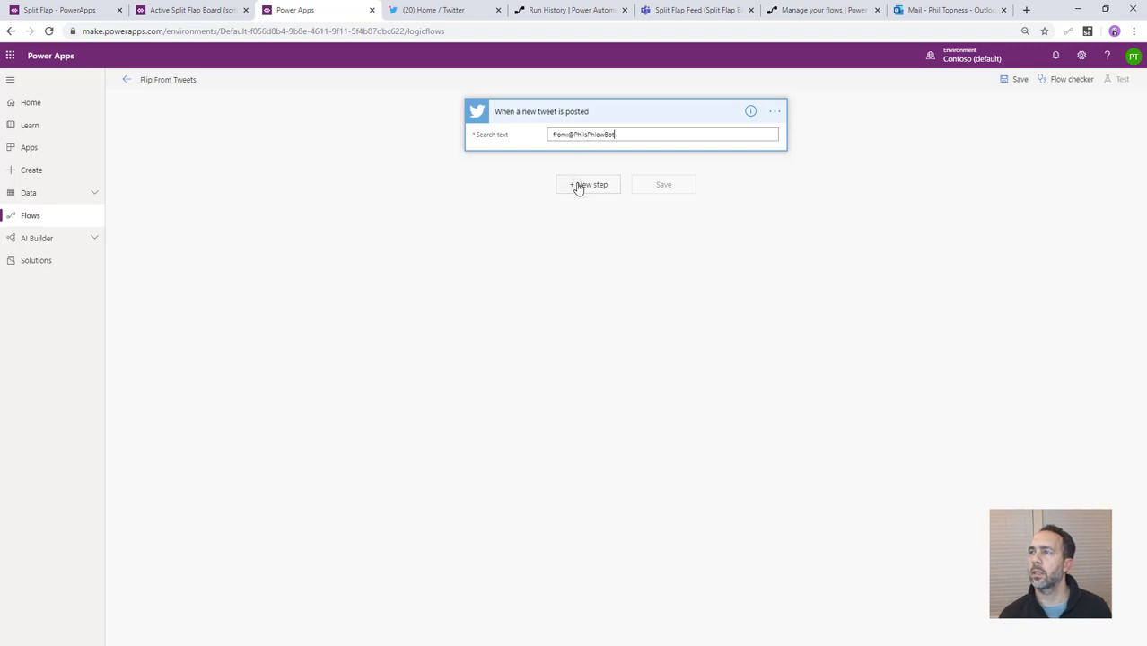
{"action": "left_click", "coordinate": [583, 184]}
{"action": "type", "text": "com"}
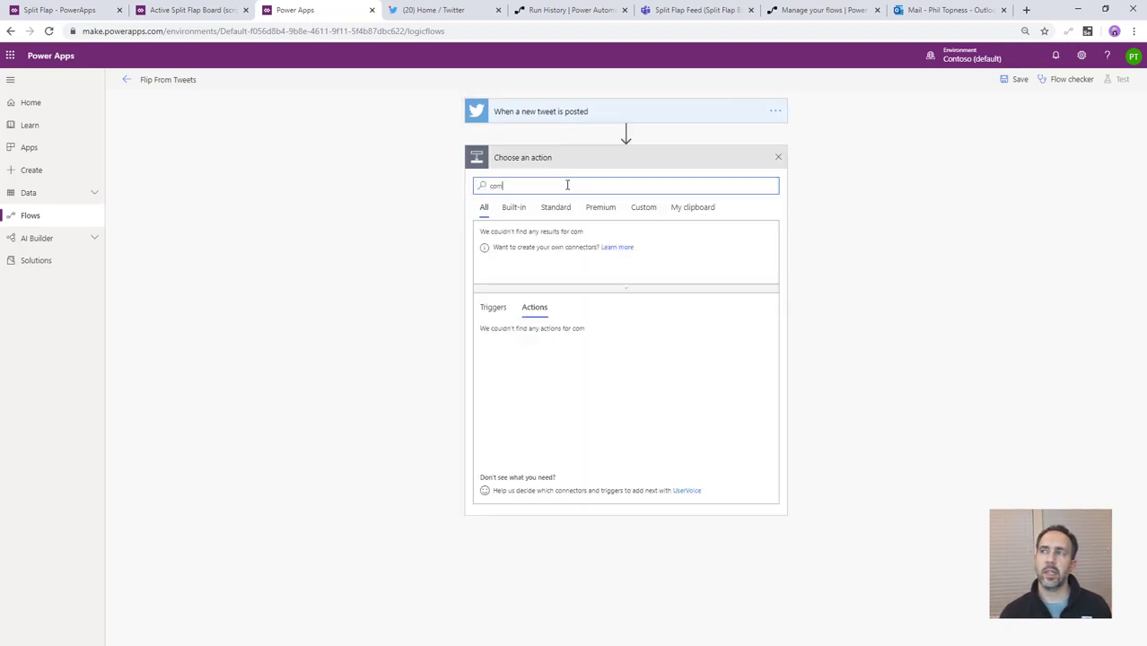
{"action": "key", "text": "BackSpace"}
{"action": "key", "text": "BackSpace"}
{"action": "key", "text": "BackSpace"}
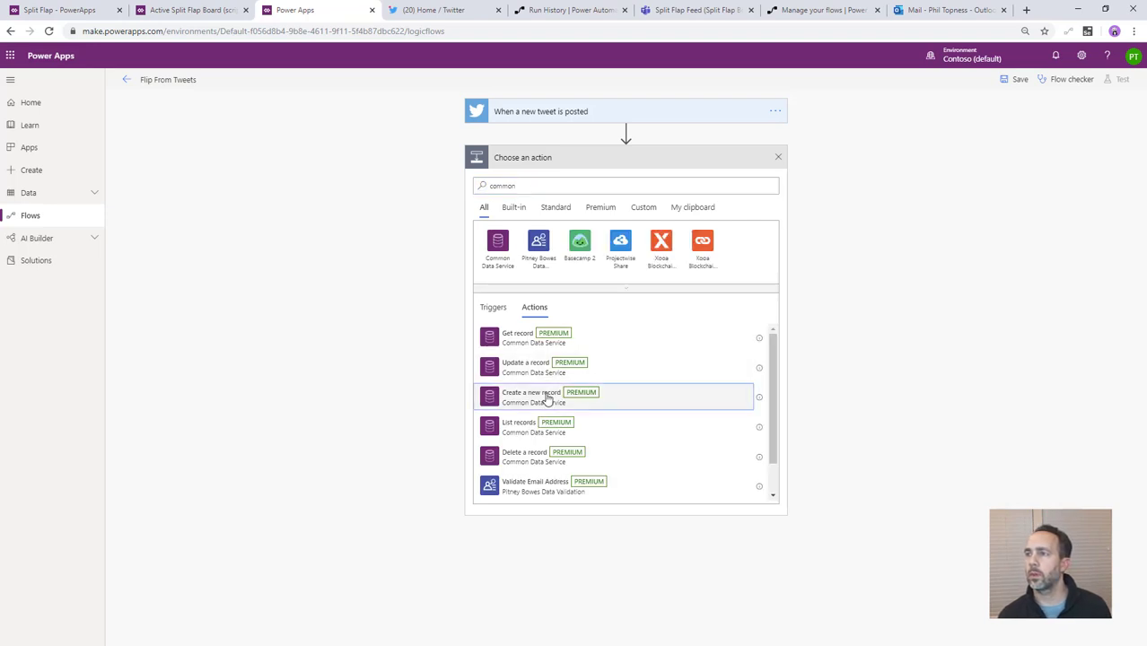
{"action": "left_click", "coordinate": [547, 400]}
{"action": "left_click", "coordinate": [762, 181]}
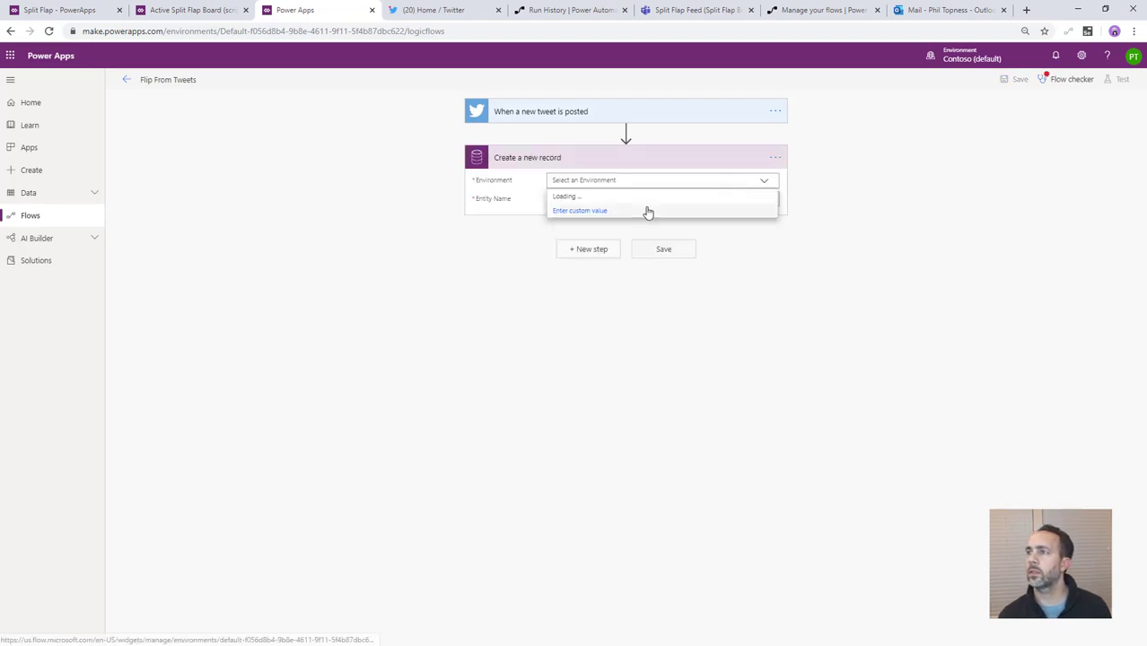
{"action": "left_click", "coordinate": [614, 214]}
{"action": "left_click", "coordinate": [607, 199]}
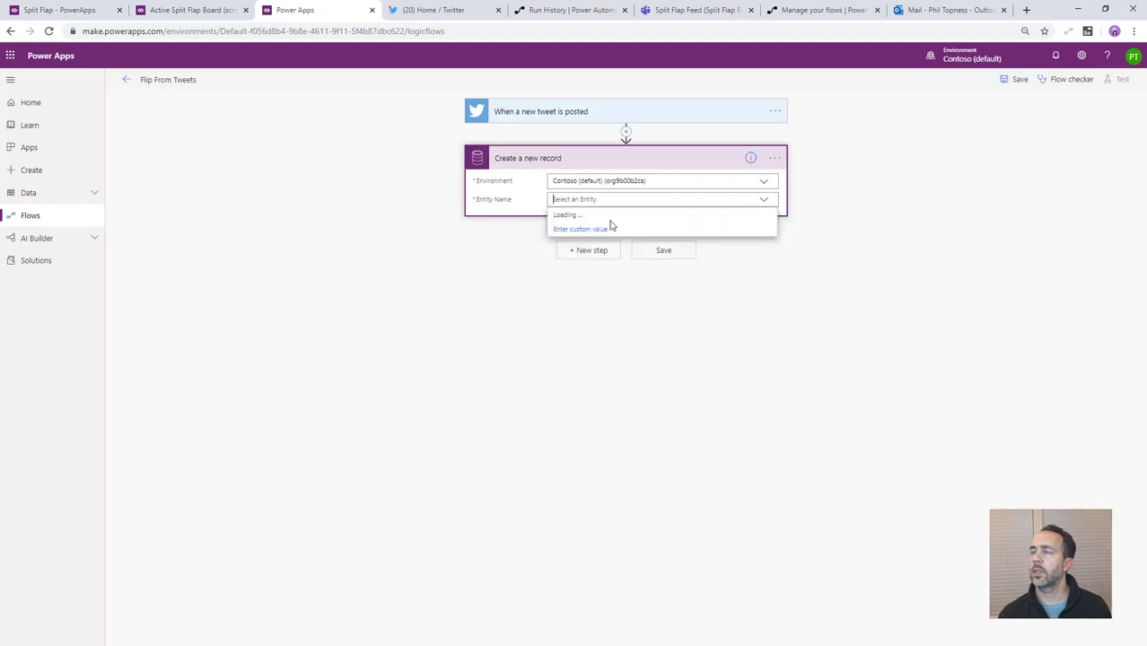
{"action": "type", "text": "flap"}
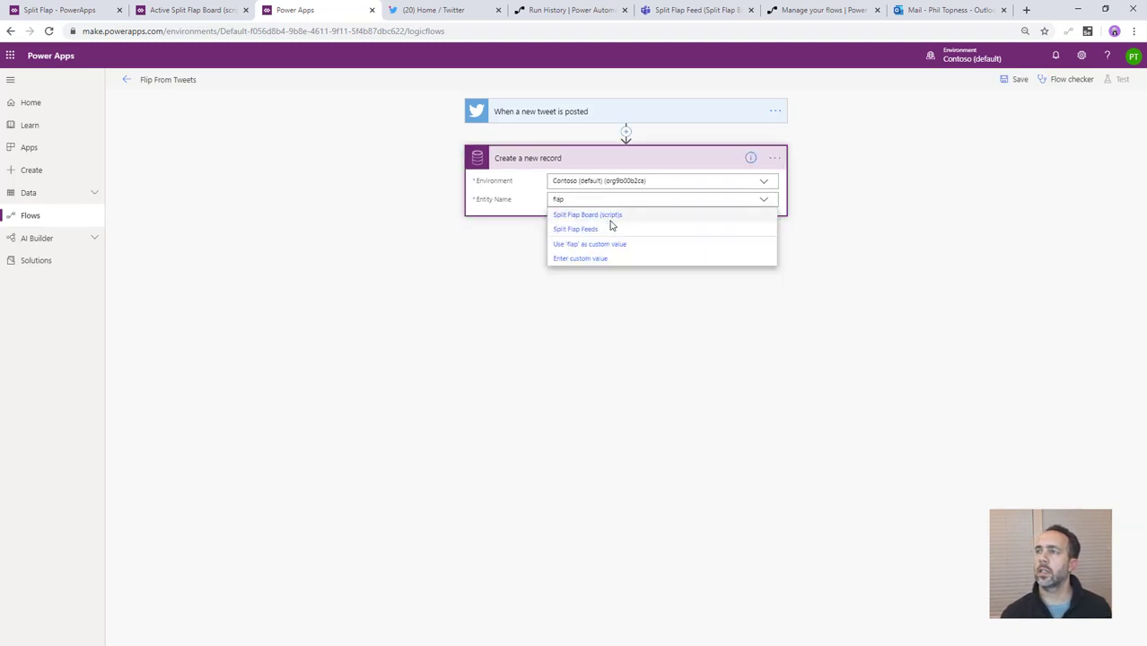
{"action": "left_click", "coordinate": [607, 230]}
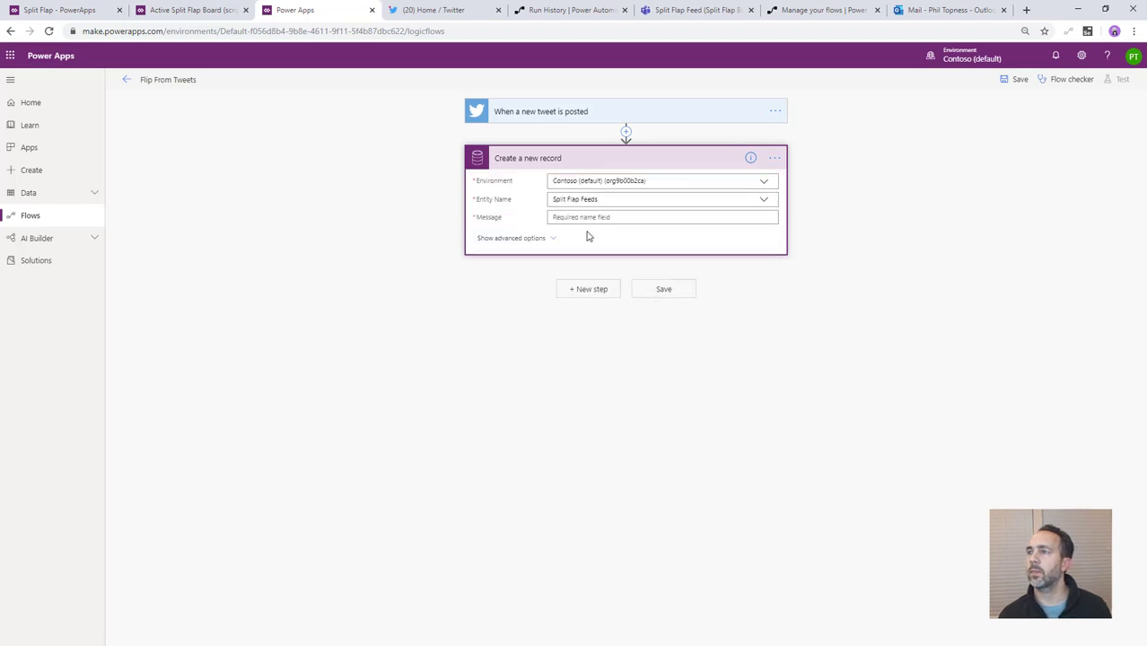
Step: Map Message to Tweet text and Source to 'Twitter', then save the flow
{"action": "left_click", "coordinate": [585, 218]}
{"action": "scroll", "coordinate": [879, 319], "scroll_direction": "down", "scroll_amount": 10}
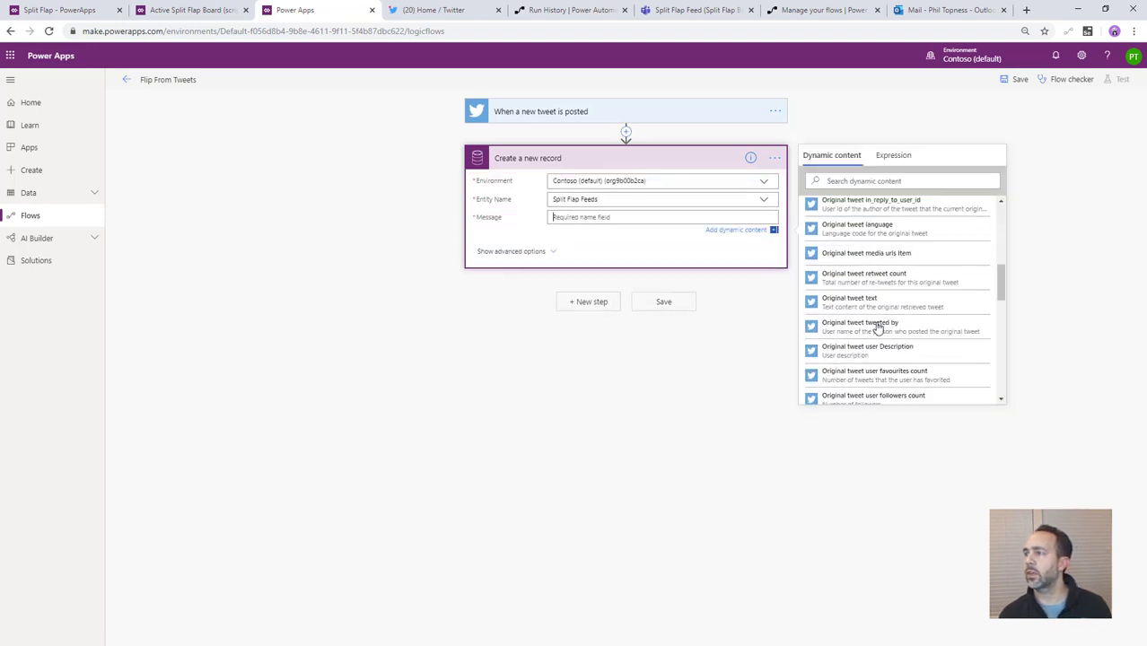
{"action": "left_click", "coordinate": [839, 297]}
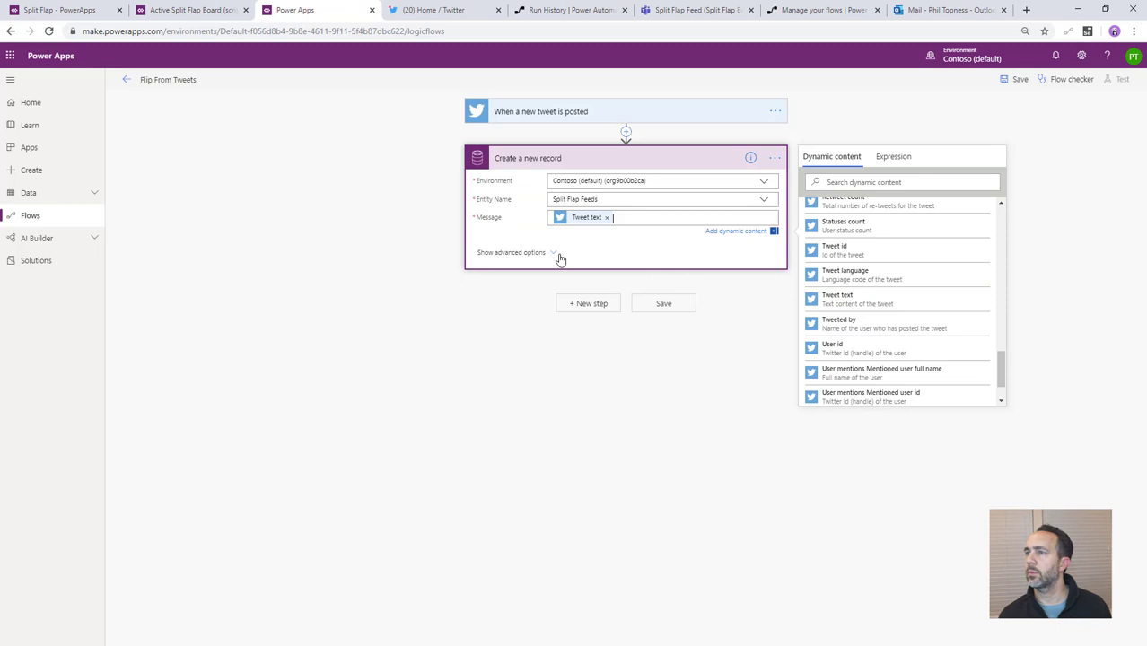
{"action": "left_click", "coordinate": [550, 254]}
{"action": "left_click", "coordinate": [554, 270]}
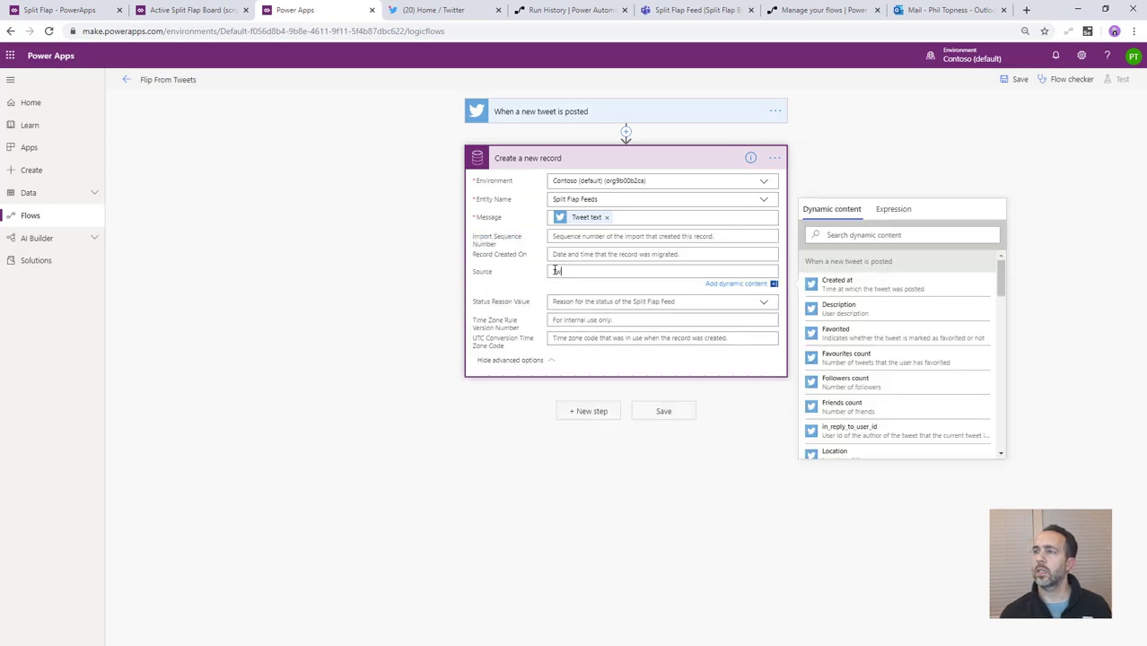
{"action": "type", "text": "Twitter"}
{"action": "left_click", "coordinate": [1014, 79]}
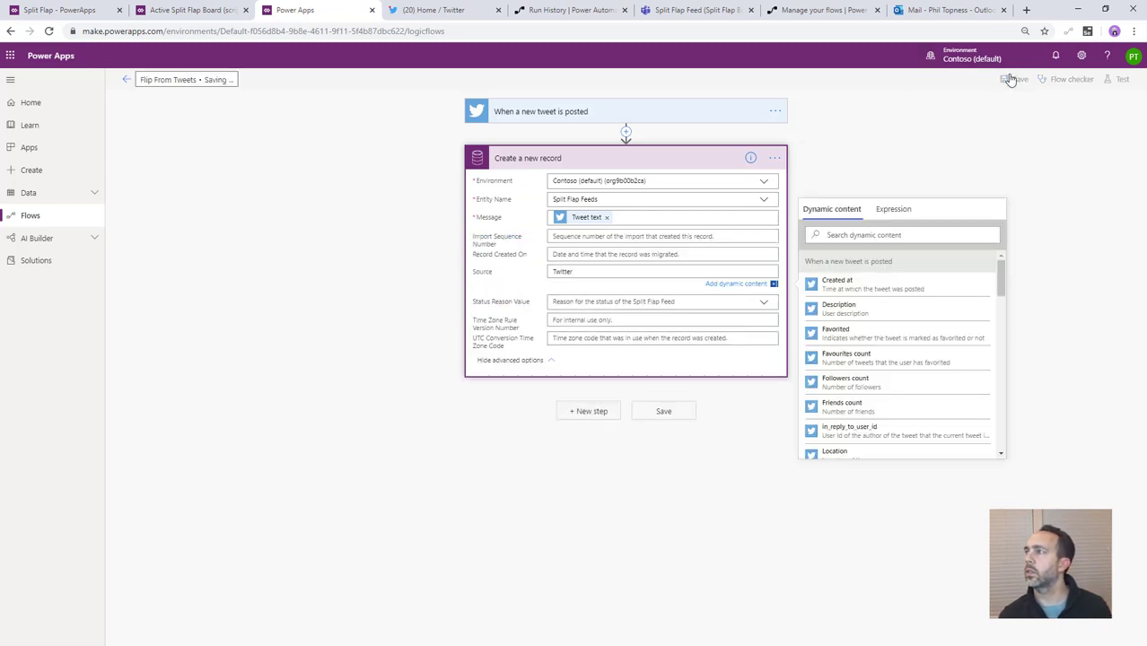
Step: Run Save & Test on Flip From Tweets with 'I'll perform the trigger action' selected
{"action": "left_click", "coordinate": [1122, 79]}
{"action": "left_click", "coordinate": [1011, 107]}
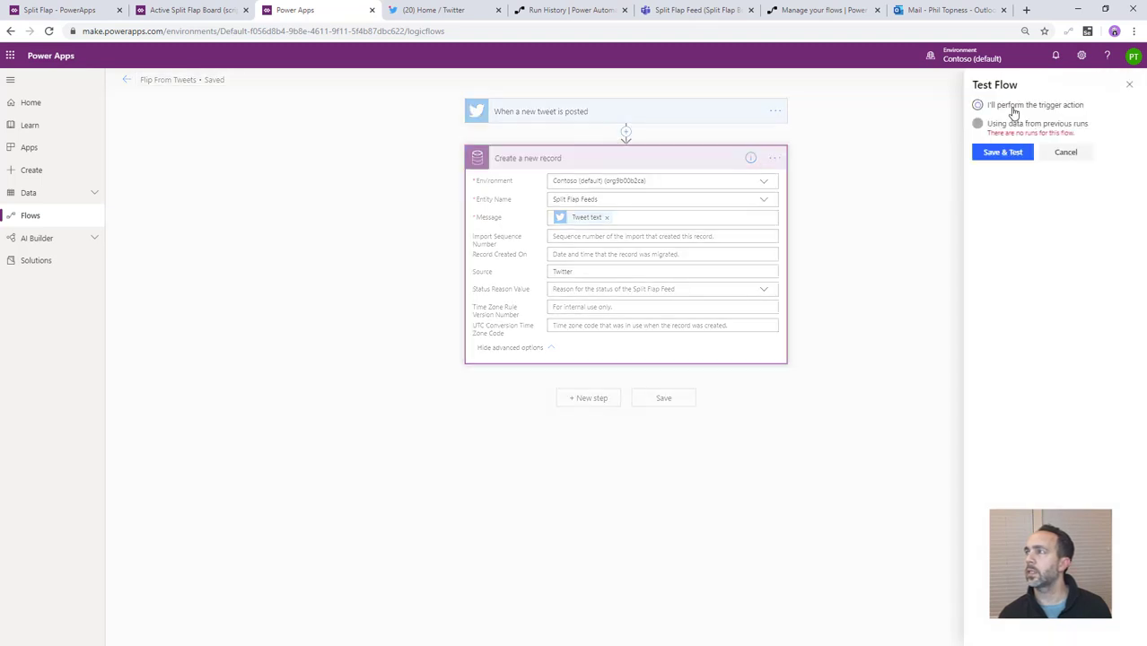
{"action": "left_click", "coordinate": [1002, 152]}
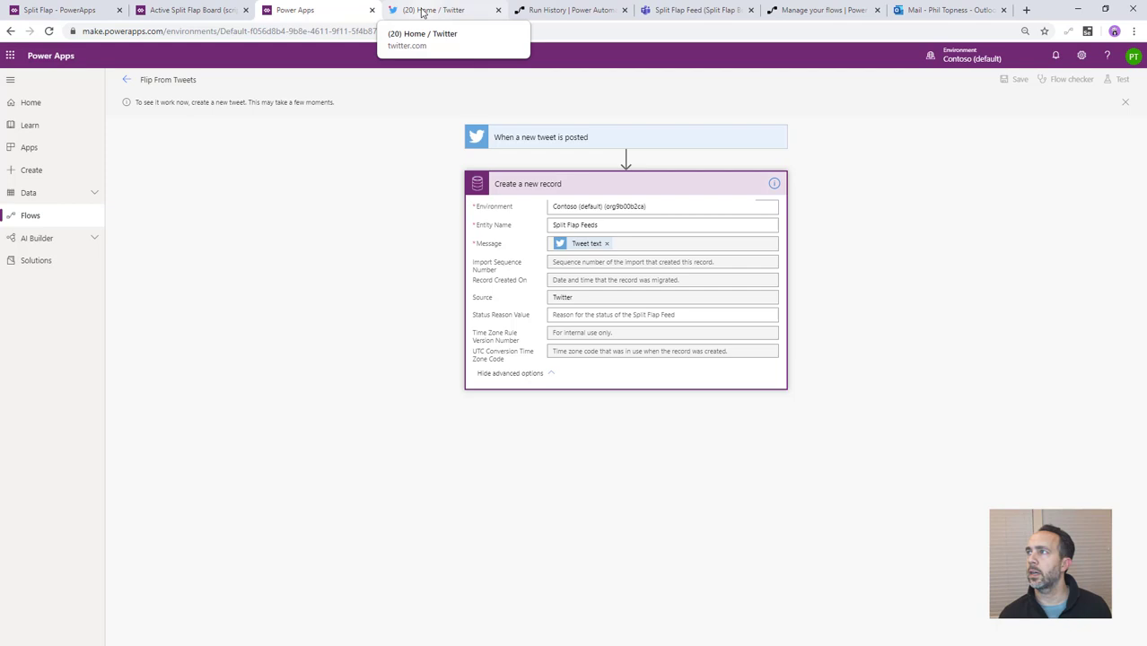
Step: Post the tweet 'Hello From Twitter' from the Twitter home page
{"action": "left_click", "coordinate": [421, 11]}
{"action": "left_click", "coordinate": [434, 100]}
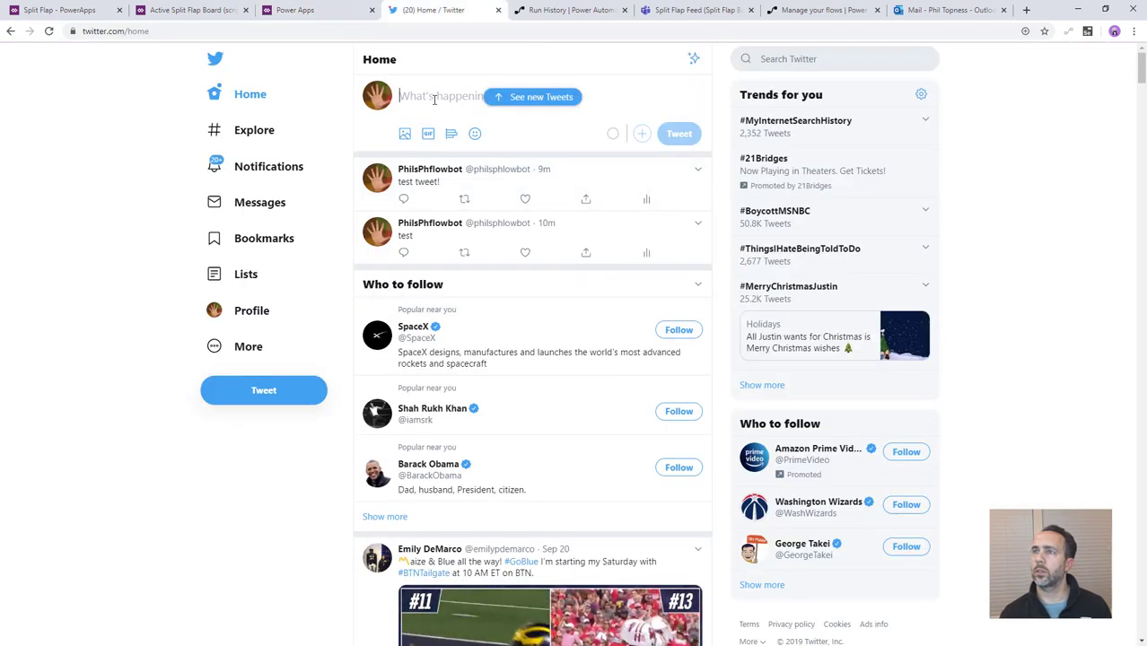
{"action": "type", "text": "Hel"}
{"action": "key", "text": "BackSpace"}
{"action": "key", "text": "BackSpace"}
{"action": "key", "text": "BackSpace"}
{"action": "type", "text": "Hello "}
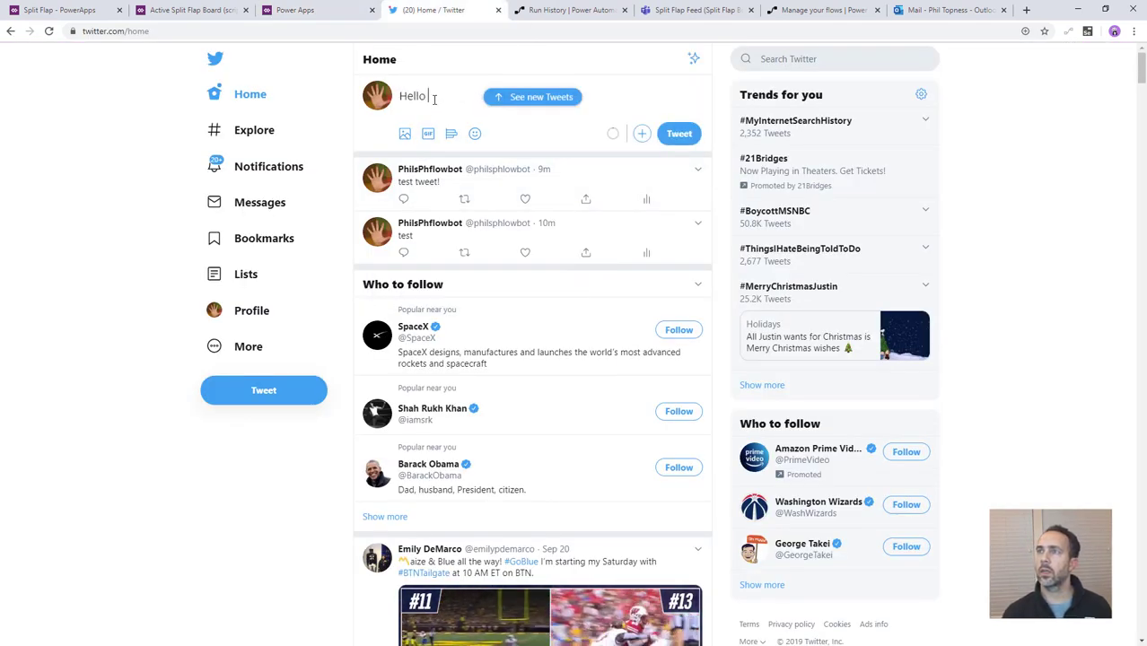
{"action": "type", "text": "From Twitte"}
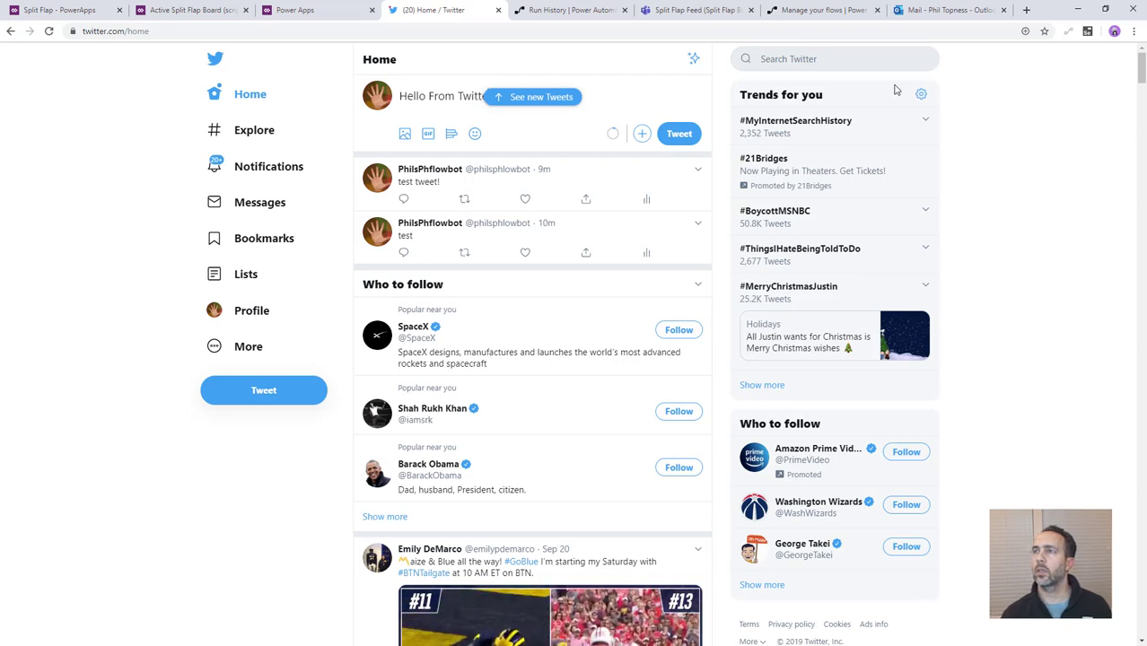
{"action": "left_click", "coordinate": [679, 133]}
Step: Check the run history, then start a blank automated flow named Flip From Teams from My flows
{"action": "left_click", "coordinate": [547, 10]}
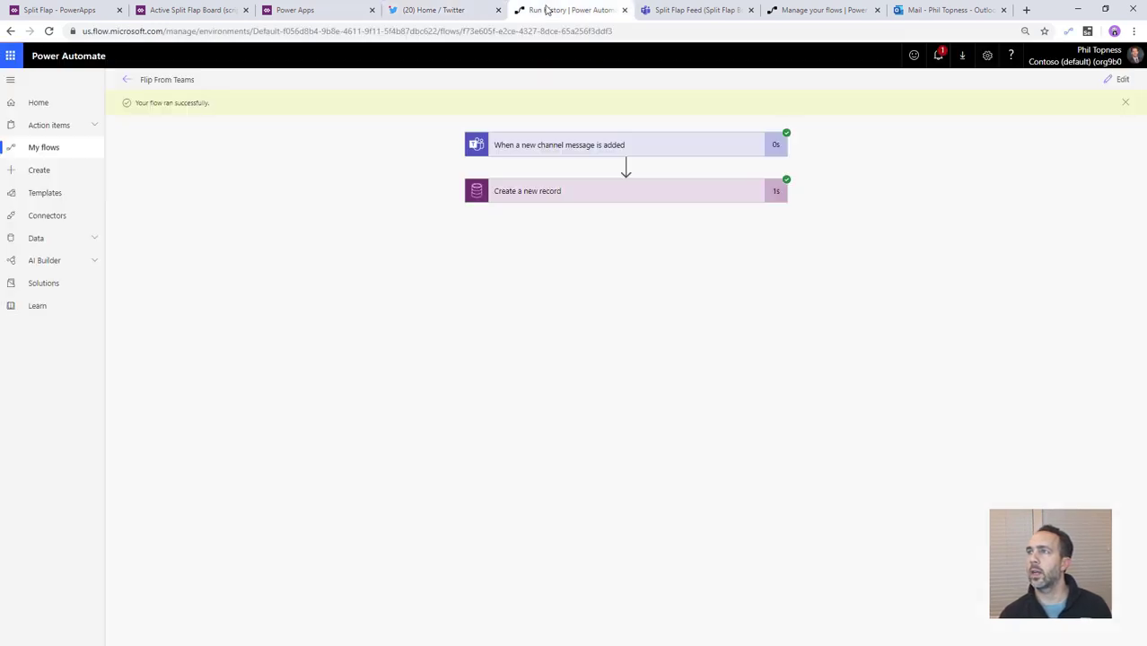
{"action": "left_click", "coordinate": [125, 79]}
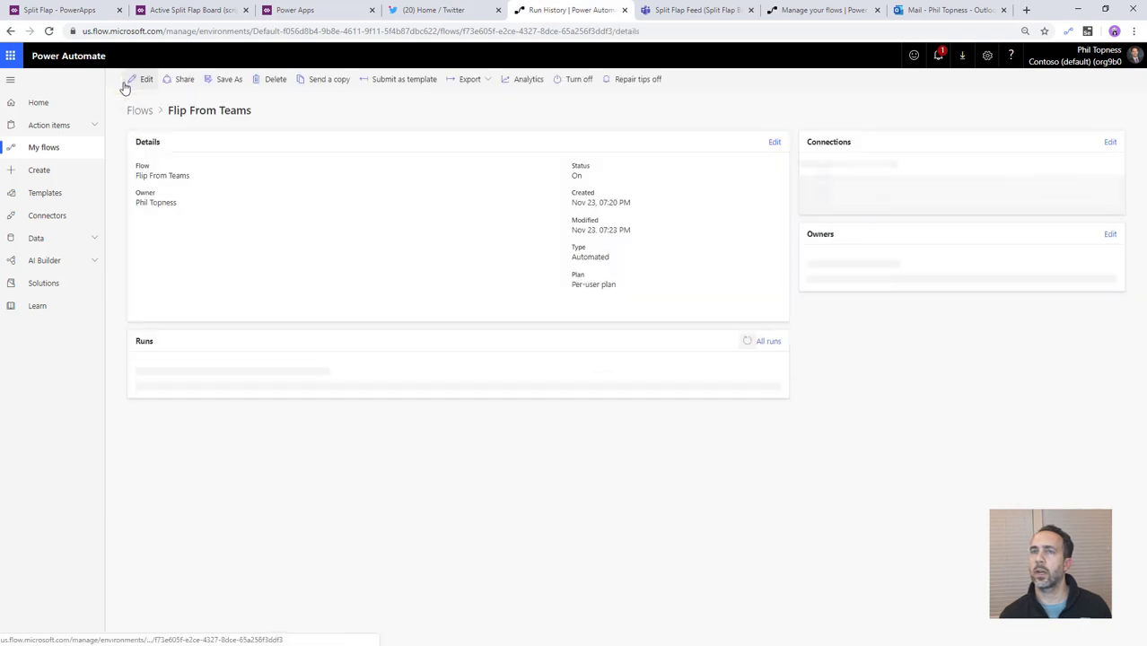
{"action": "left_click", "coordinate": [57, 146]}
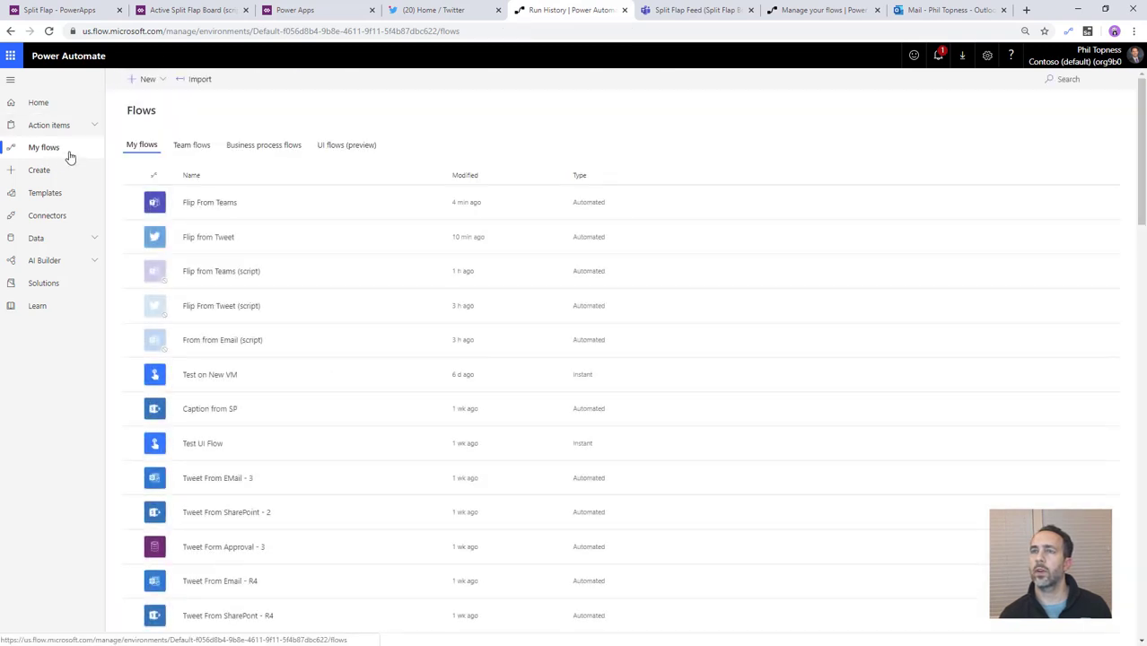
{"action": "left_click", "coordinate": [136, 80]}
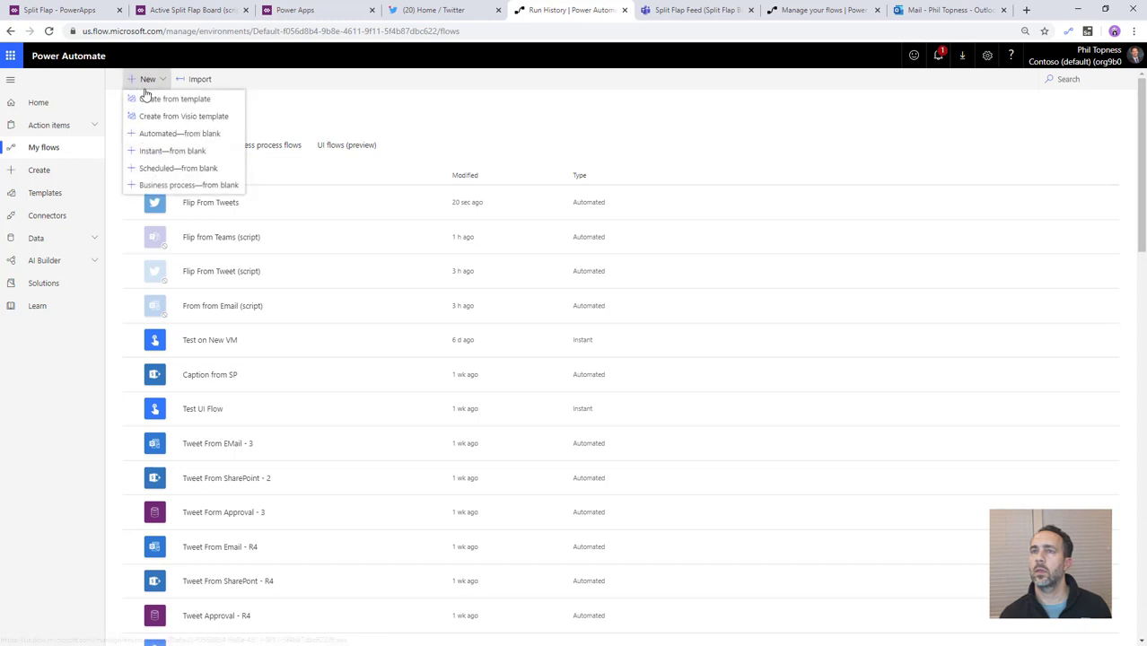
{"action": "left_click", "coordinate": [142, 133]}
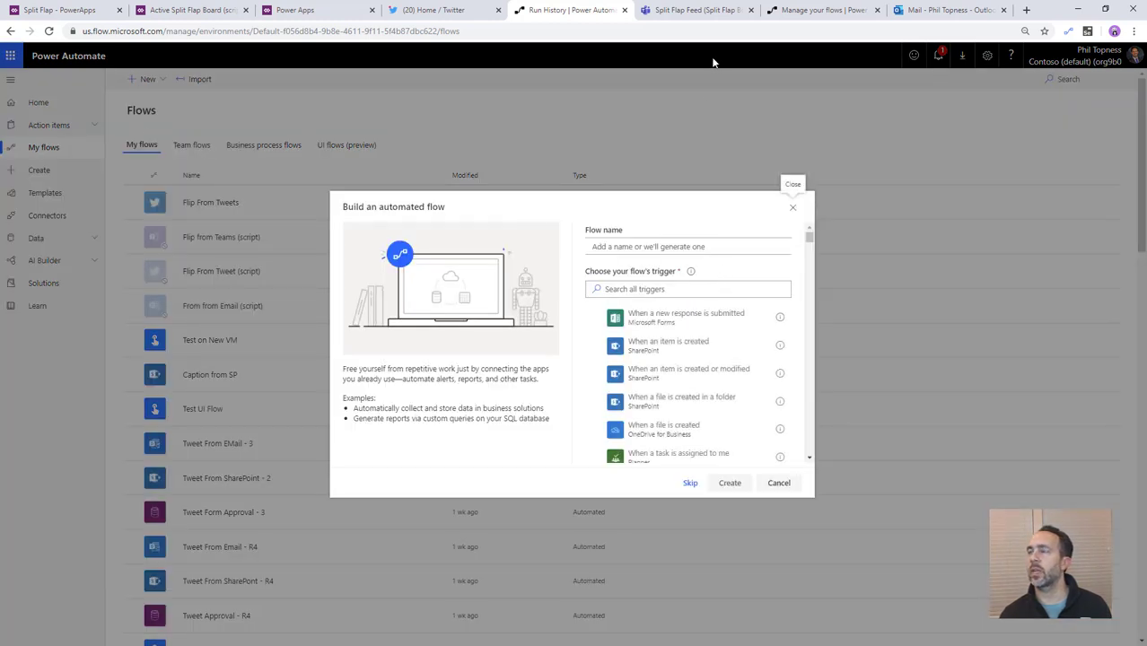
{"action": "left_click", "coordinate": [672, 249]}
{"action": "type", "text": "Flip From Teams"}
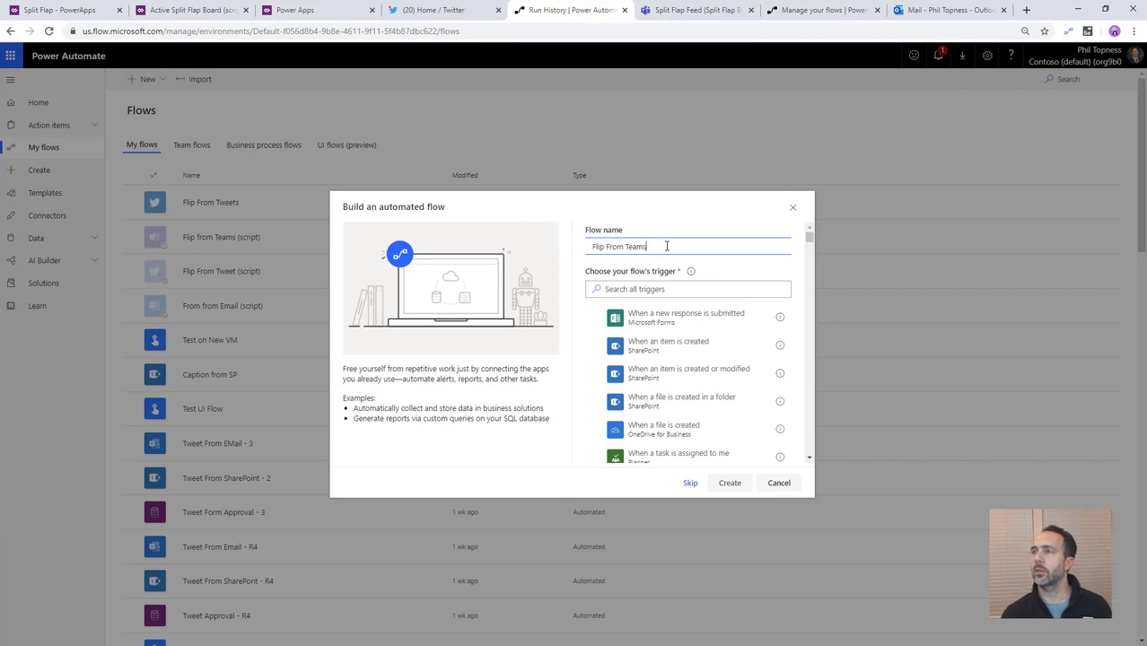
Step: Create it with the Teams 'When a new channel message is added' trigger
{"action": "left_click", "coordinate": [670, 289]}
{"action": "type", "text": "te"}
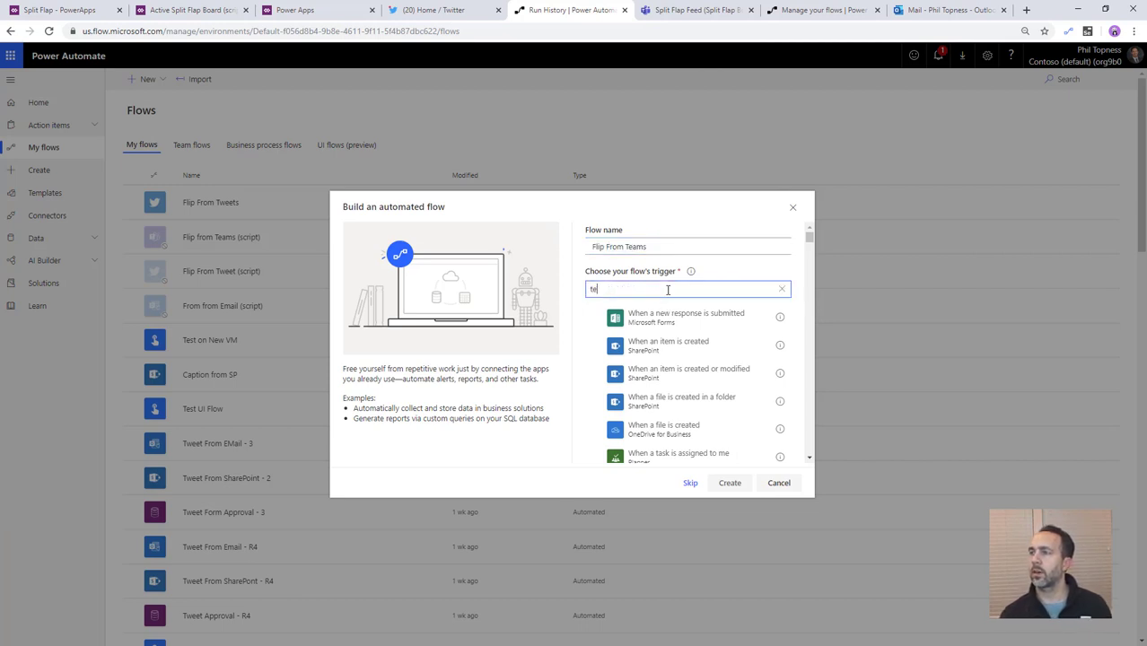
{"action": "type", "text": "ams"}
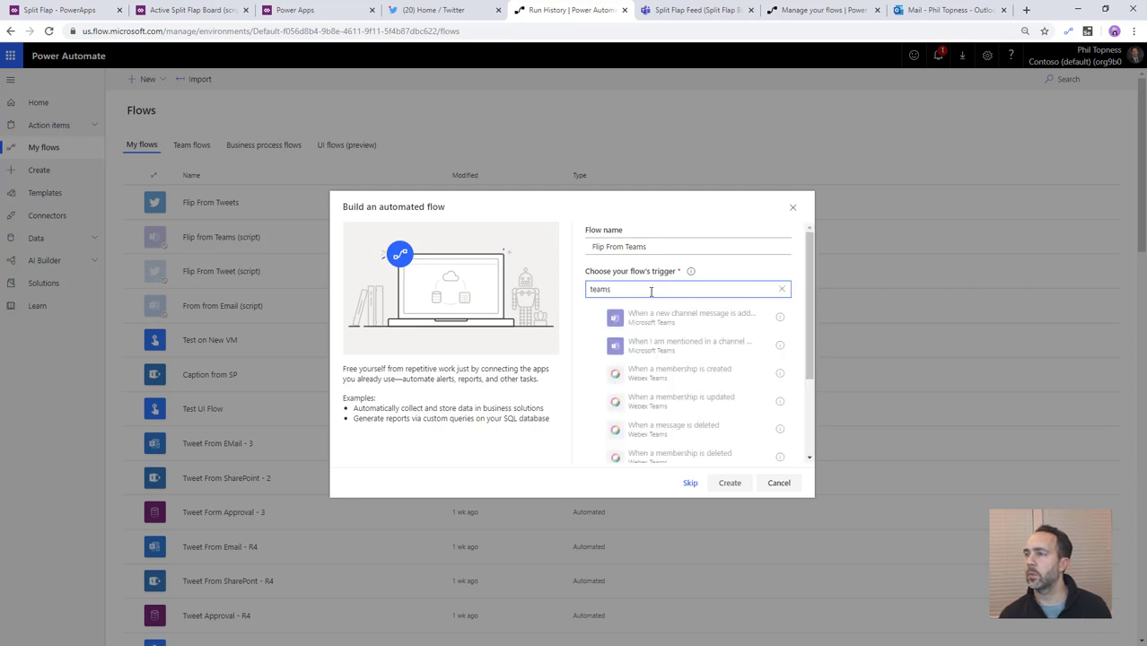
{"action": "left_click", "coordinate": [684, 323]}
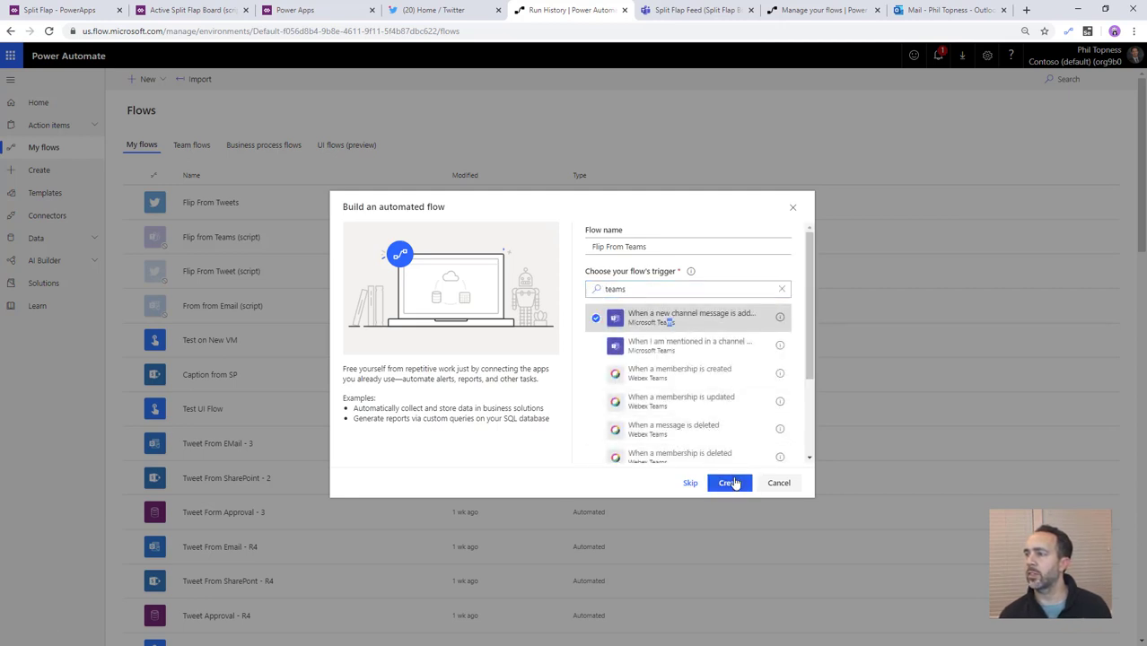
{"action": "left_click", "coordinate": [732, 484]}
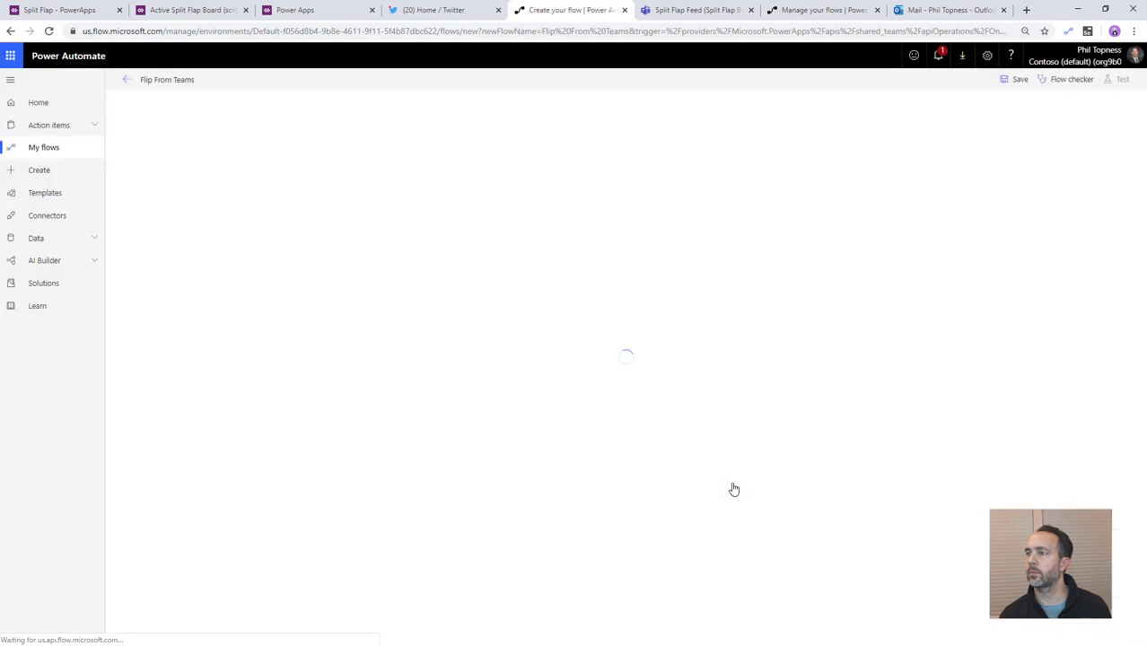
Step: Point the Teams trigger at the Split Flap Board team and Split Flap Feed channel
{"action": "left_click", "coordinate": [576, 135]}
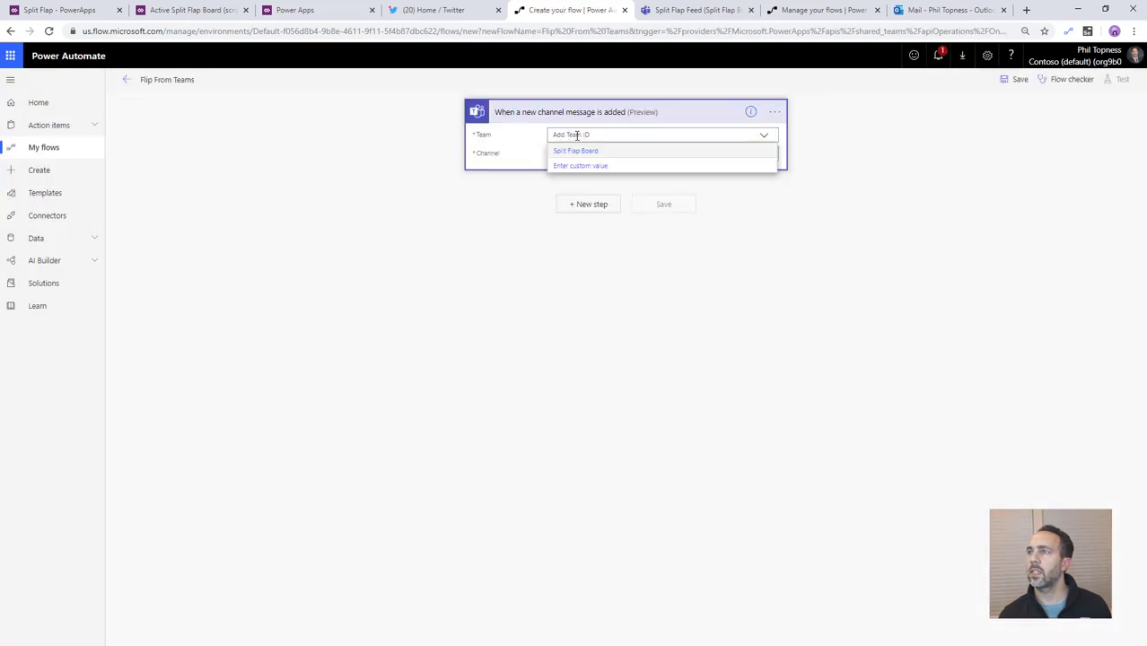
{"action": "left_click", "coordinate": [572, 151]}
{"action": "left_click", "coordinate": [576, 153]}
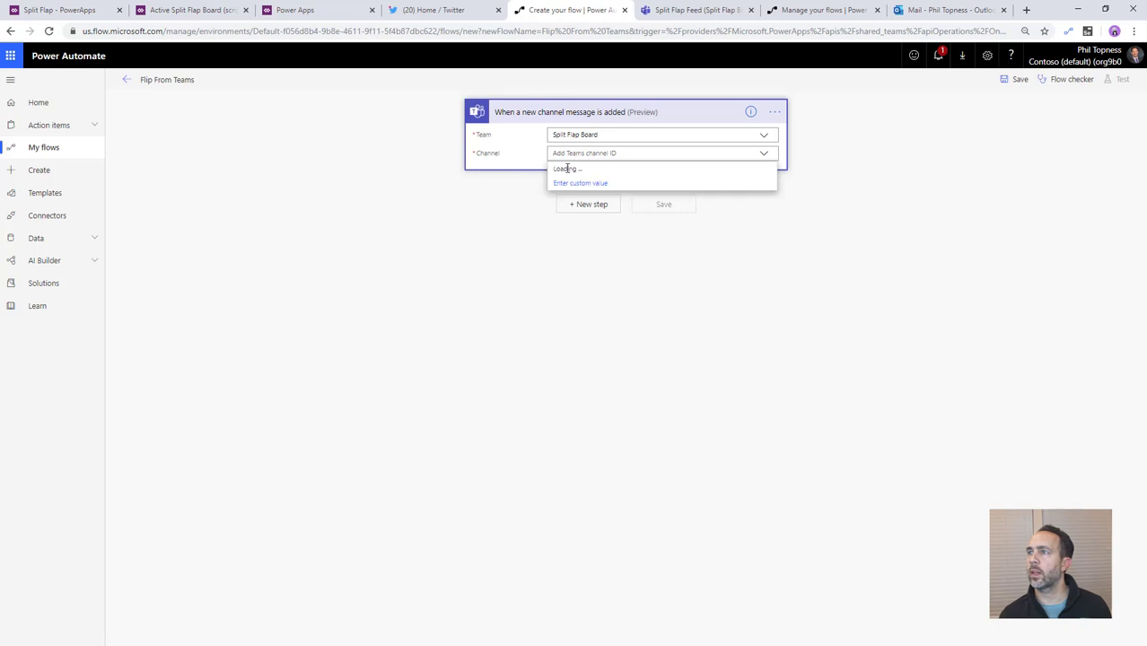
{"action": "left_click", "coordinate": [582, 184]}
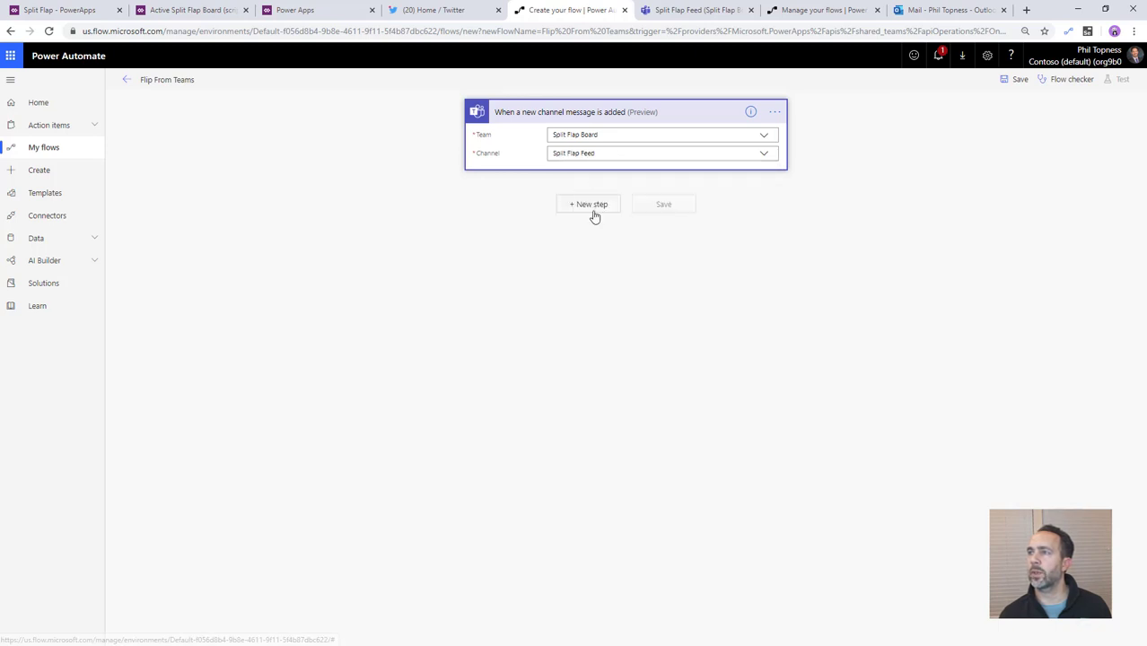
Step: Add a Create a new record action for Split Flap Feeds in the Contoso environment
{"action": "left_click", "coordinate": [590, 210]}
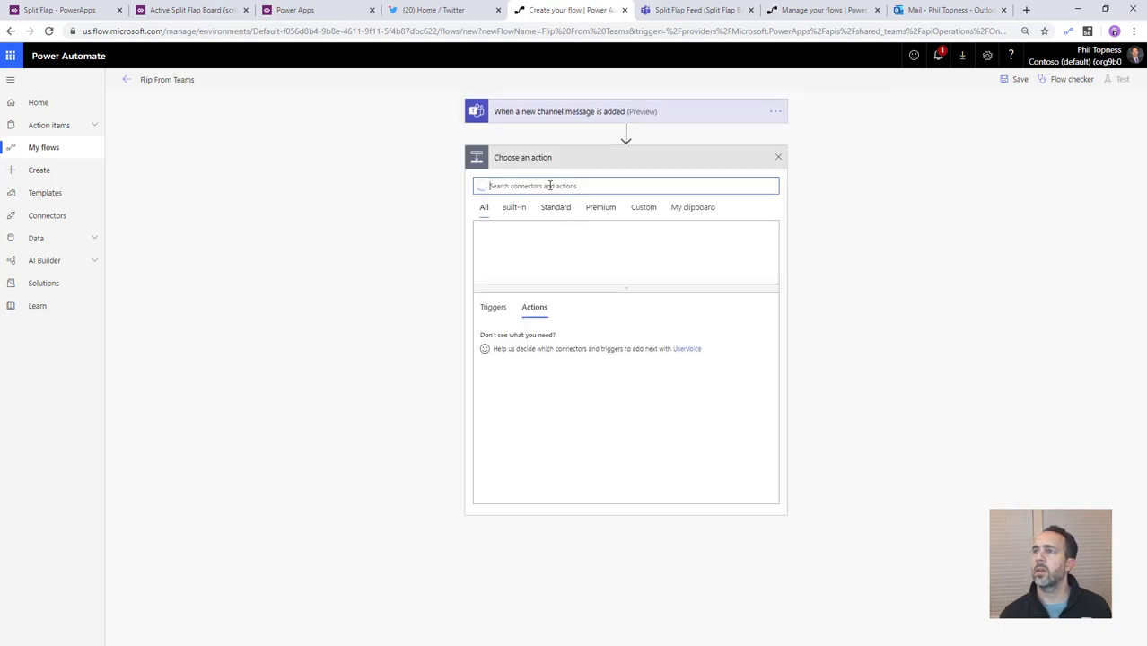
{"action": "type", "text": "comp"}
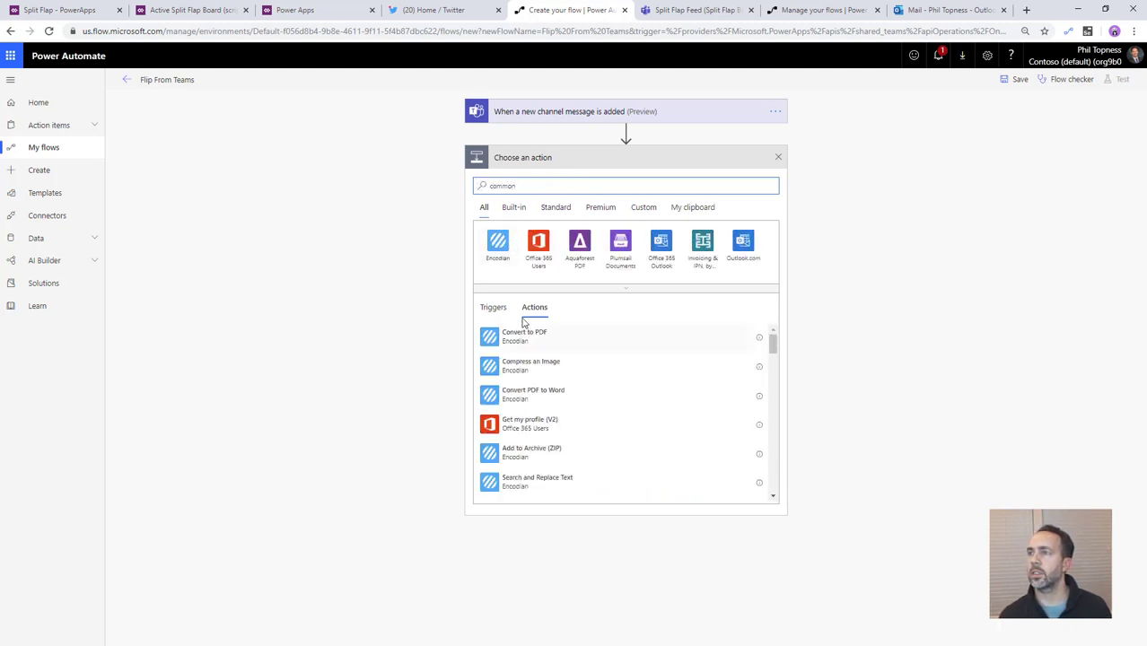
{"action": "left_click", "coordinate": [500, 249]}
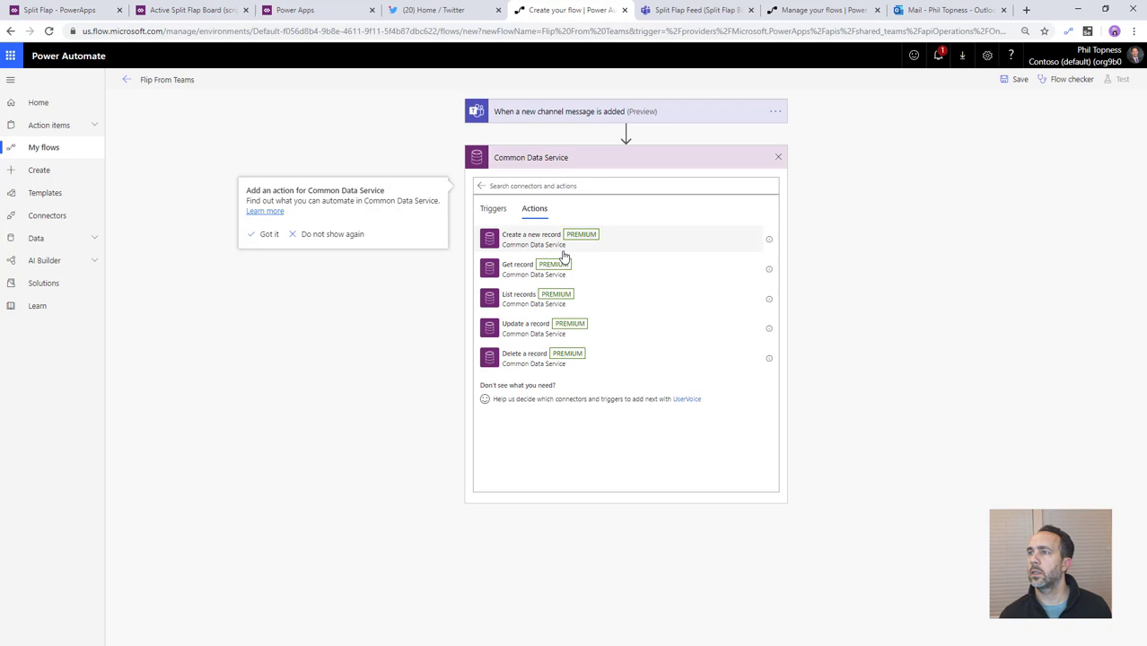
{"action": "left_click", "coordinate": [567, 237]}
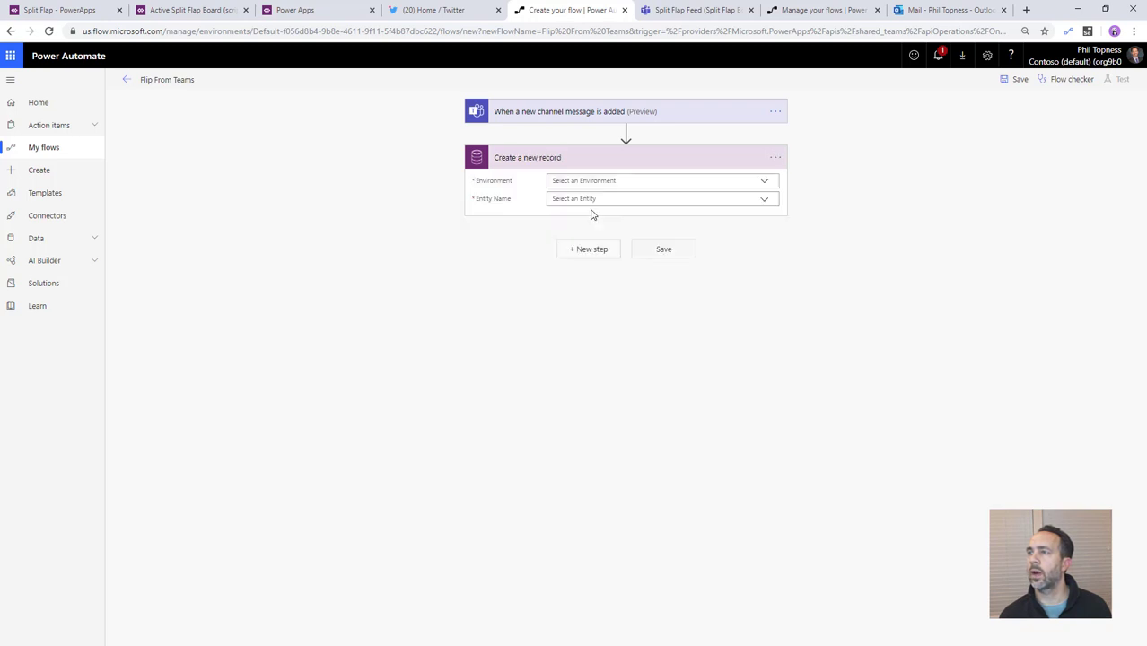
{"action": "left_click", "coordinate": [600, 183]}
{"action": "left_click", "coordinate": [591, 210]}
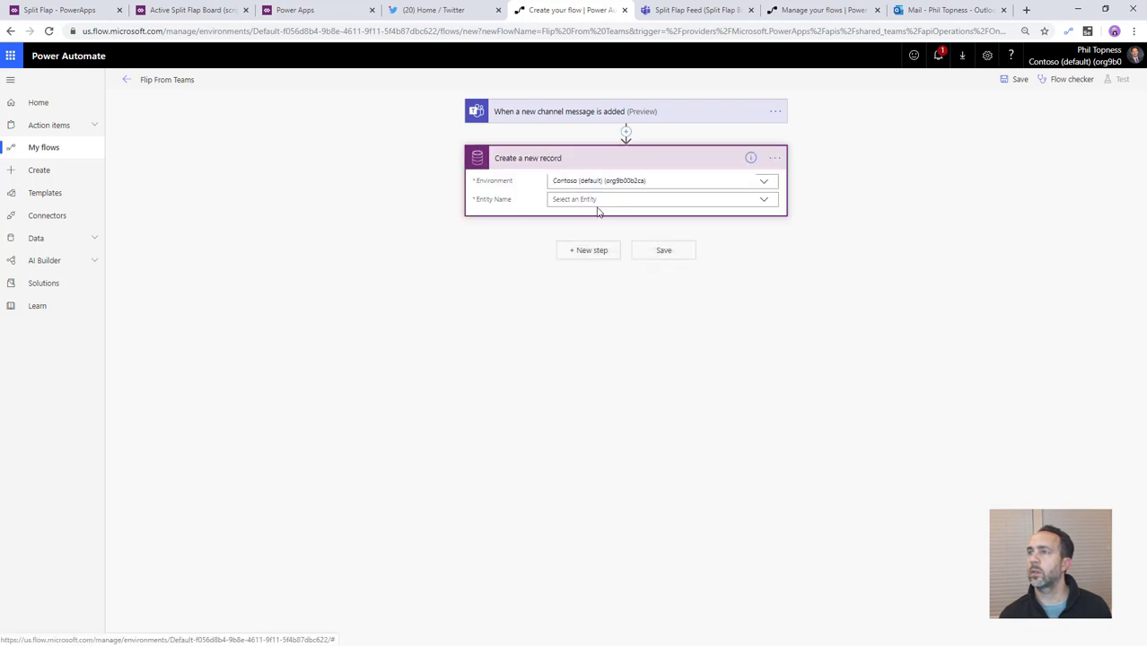
{"action": "left_click", "coordinate": [597, 199]}
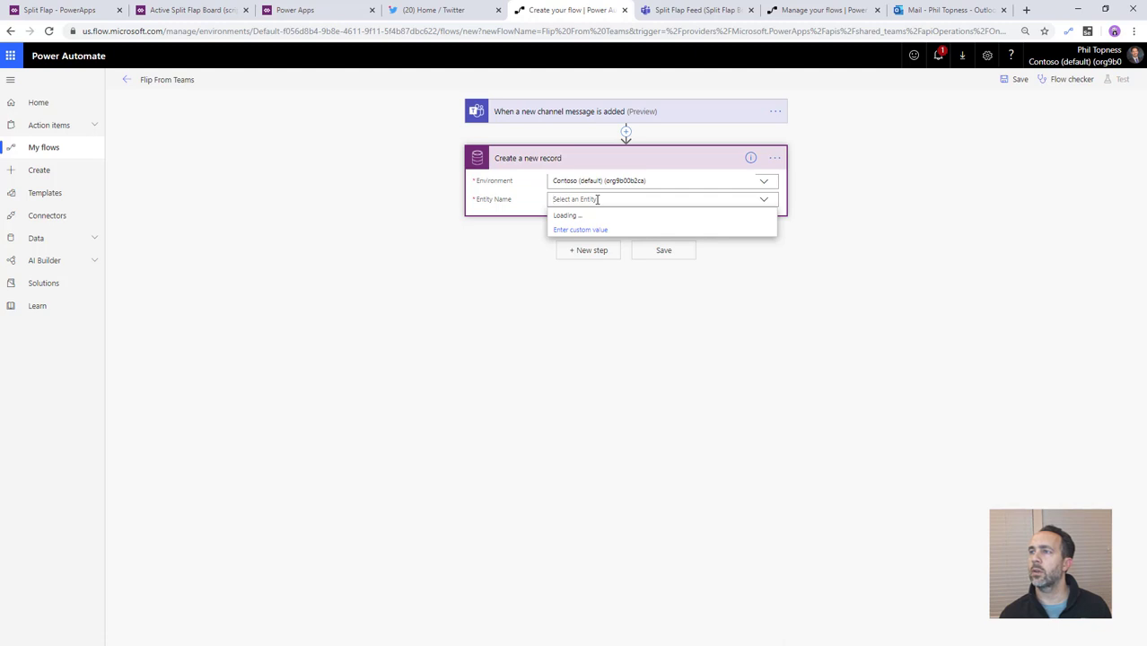
{"action": "type", "text": "flap"}
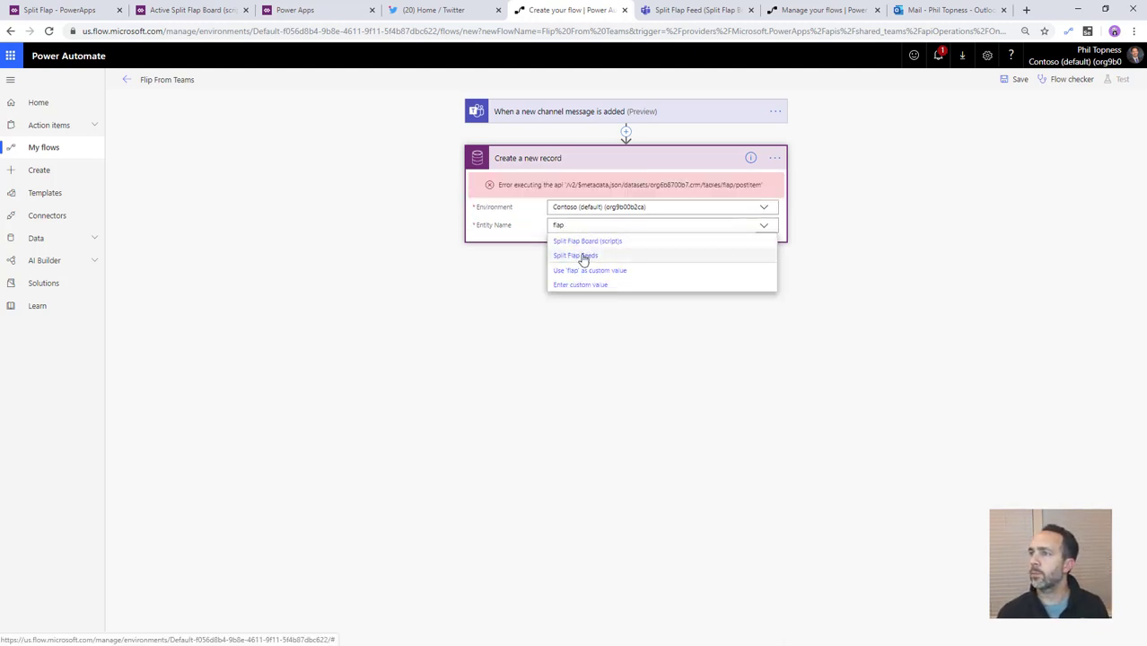
{"action": "left_click", "coordinate": [581, 256]}
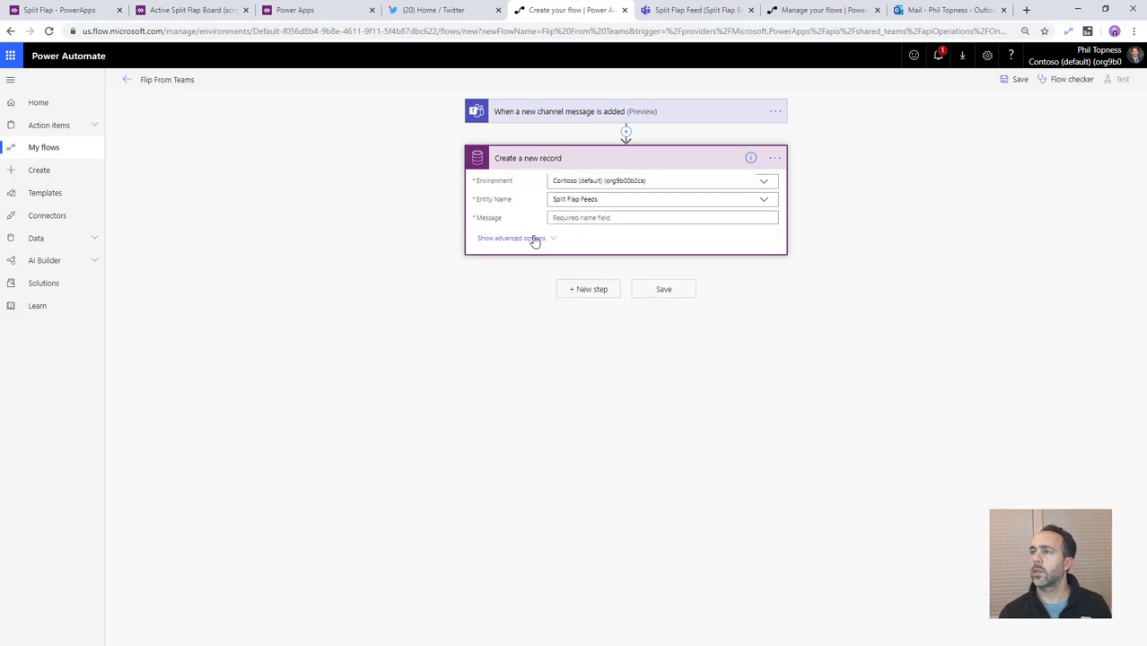
Step: Map Message to the message body content and Source to 'Teams', then save
{"action": "left_click", "coordinate": [533, 239]}
{"action": "left_click", "coordinate": [584, 218]}
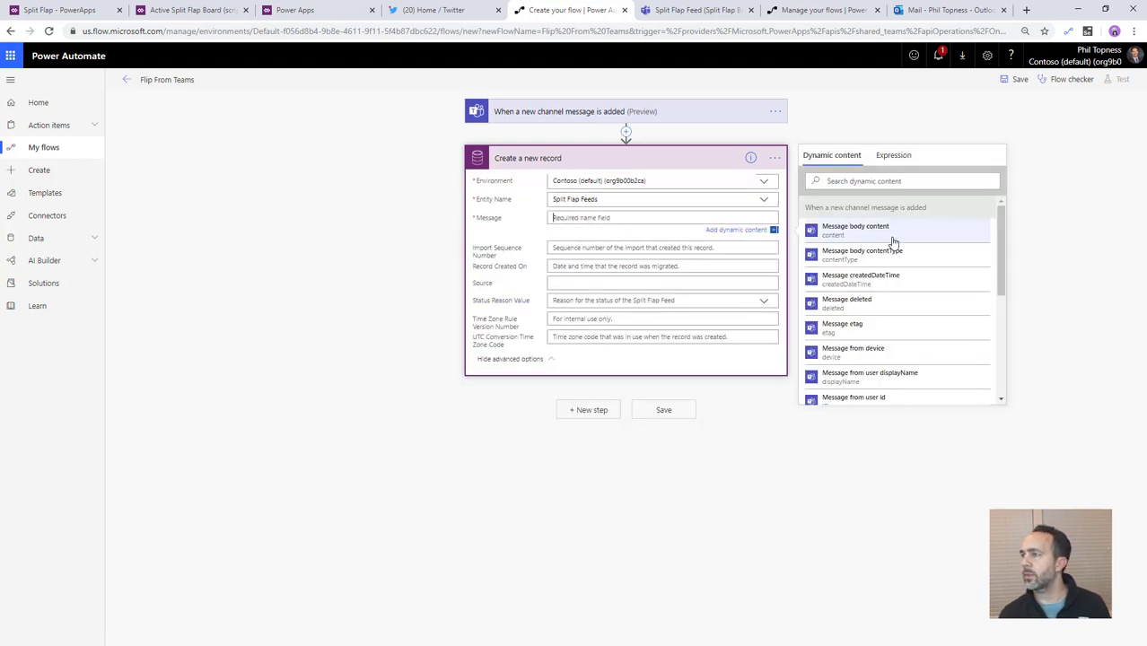
{"action": "left_click", "coordinate": [885, 233]}
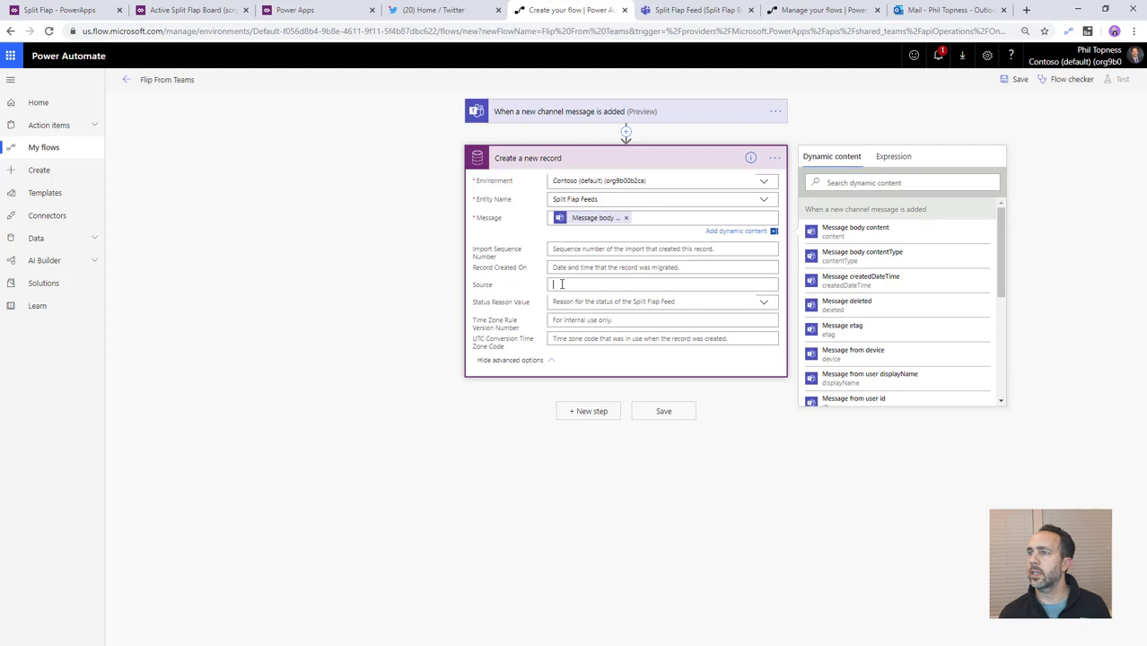
{"action": "type", "text": "Teams"}
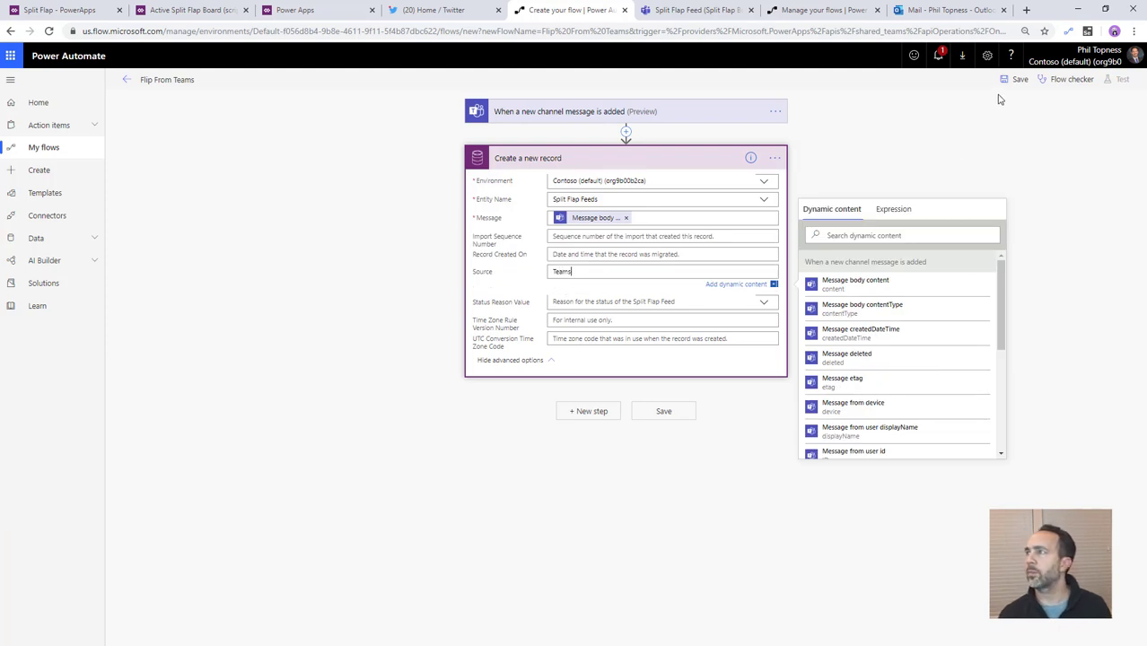
{"action": "left_click", "coordinate": [1014, 79]}
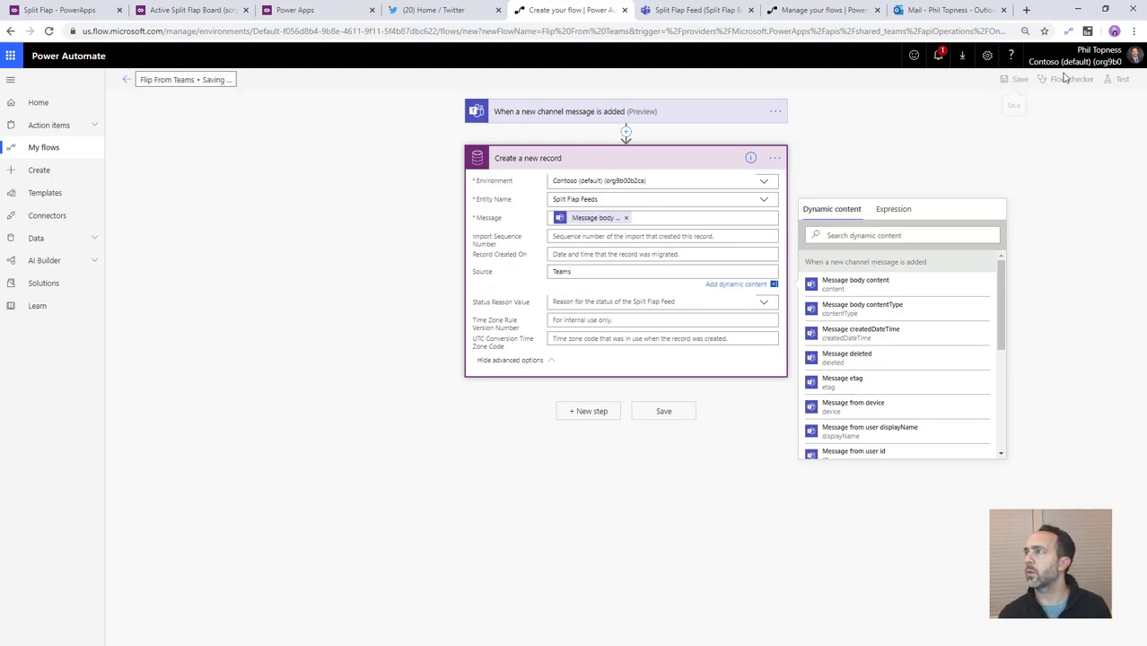
Step: Start a manually triggered Save & Test run and switch over to Teams
{"action": "left_click", "coordinate": [1120, 81]}
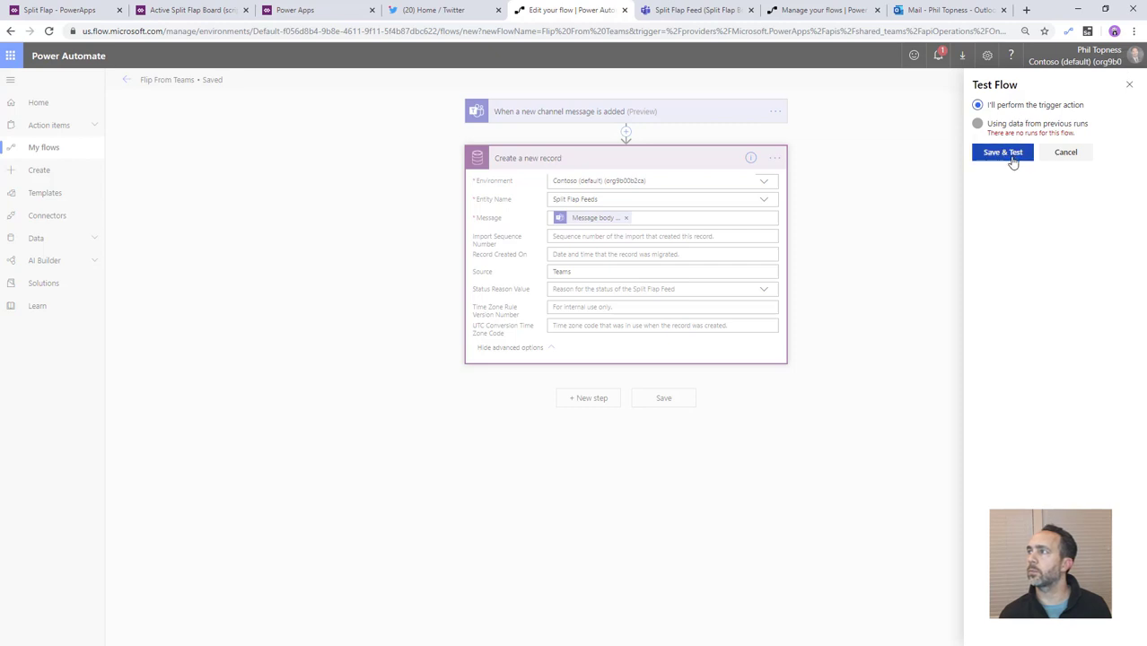
{"action": "left_click", "coordinate": [1011, 158]}
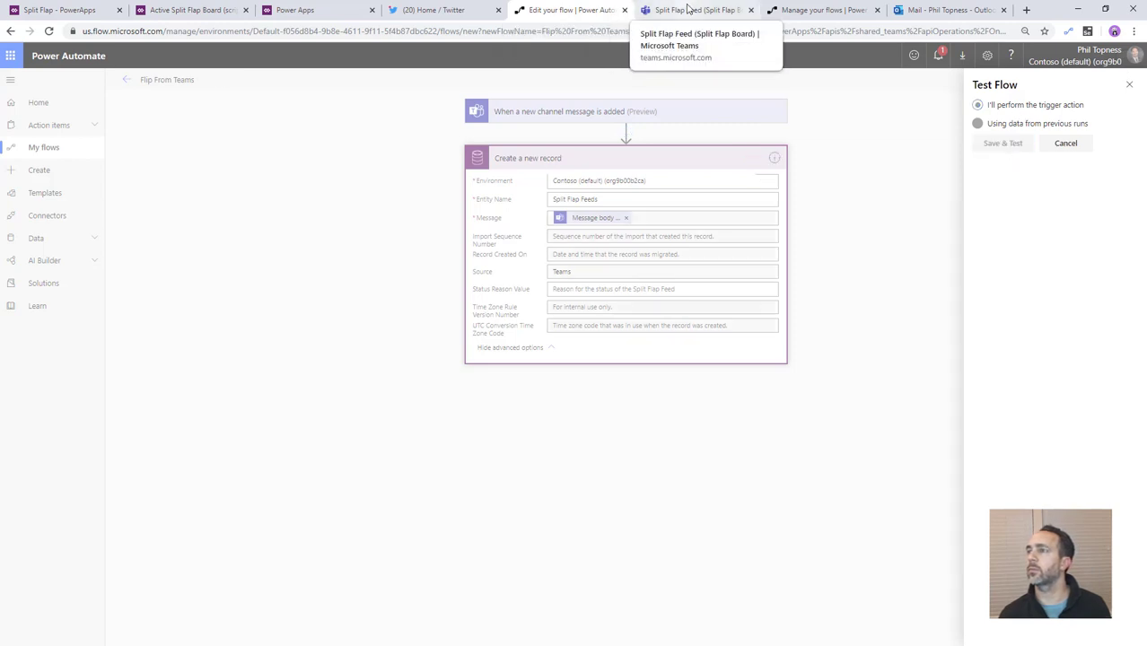
{"action": "left_click", "coordinate": [687, 8]}
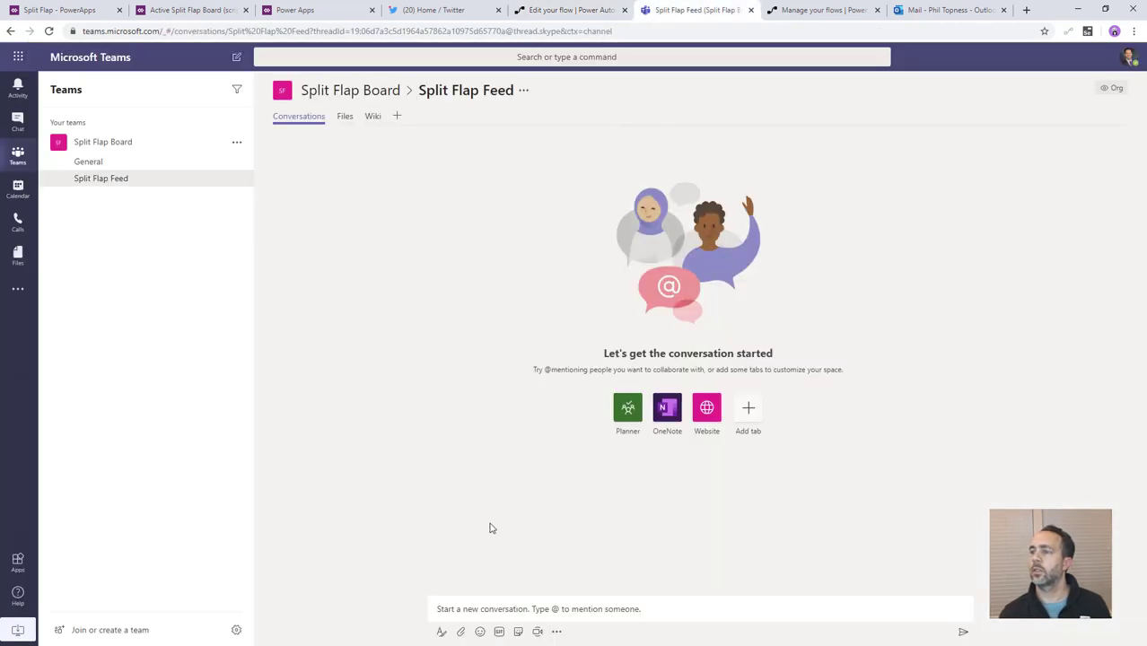
Step: Post 'Hello From Teams!' as a new Split Flap Feed channel conversation, then return to the flows list
{"action": "left_click", "coordinate": [488, 607]}
{"action": "type", "text": "Hee"}
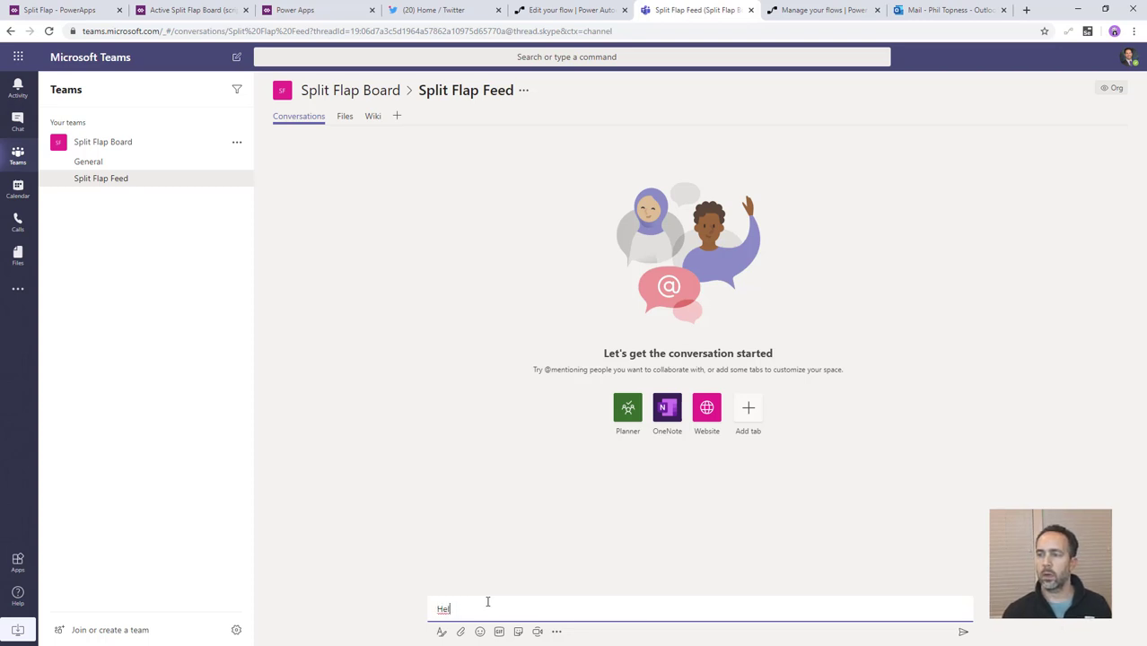
{"action": "type", "text": "lo From Team"}
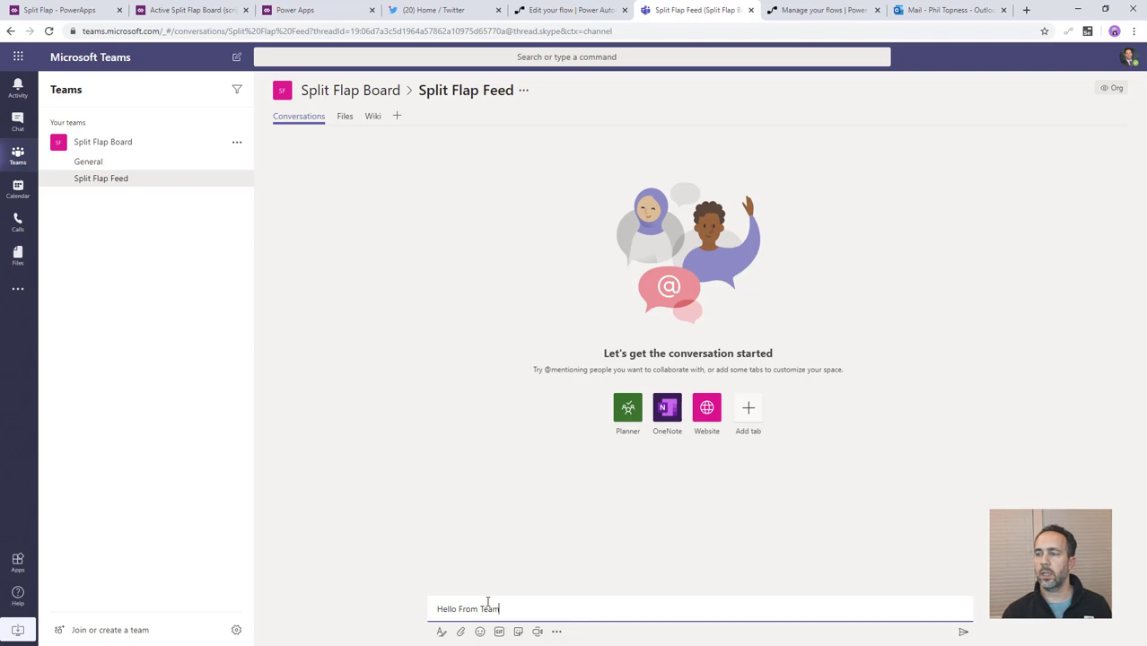
{"action": "type", "text": "s!"}
{"action": "key", "text": "Return"}
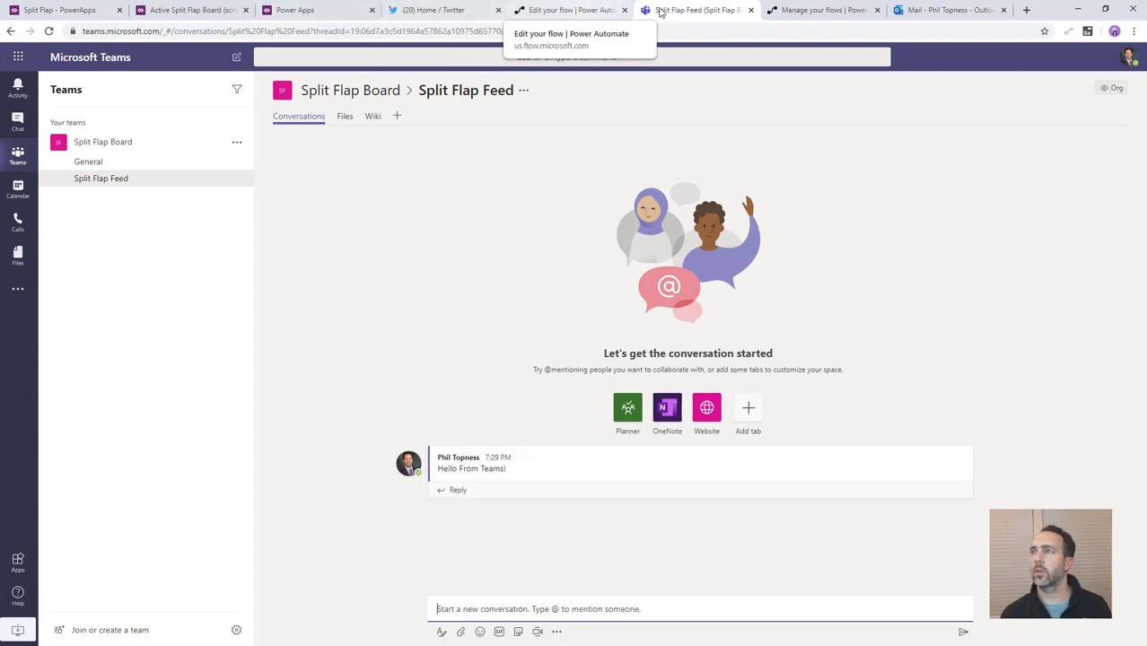
{"action": "left_click", "coordinate": [812, 10]}
Step: Create an automated flow named 'Flip From Outlook' triggered by When a new email arrives (V3)
{"action": "left_click", "coordinate": [145, 79]}
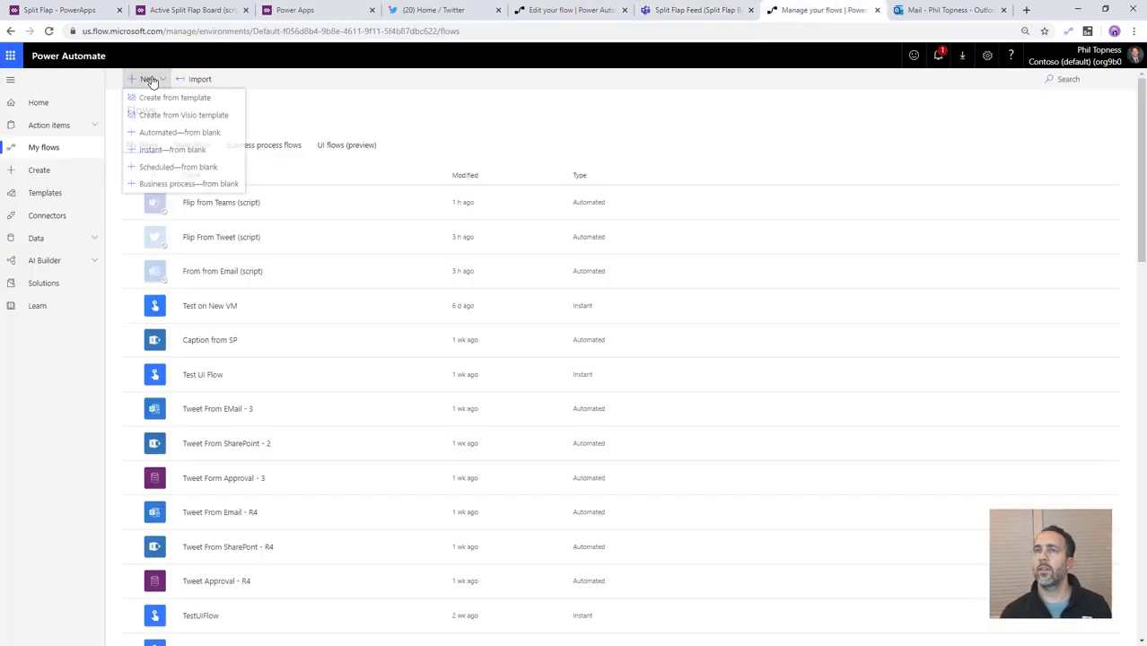
{"action": "left_click", "coordinate": [175, 133]}
{"action": "left_click", "coordinate": [629, 245]}
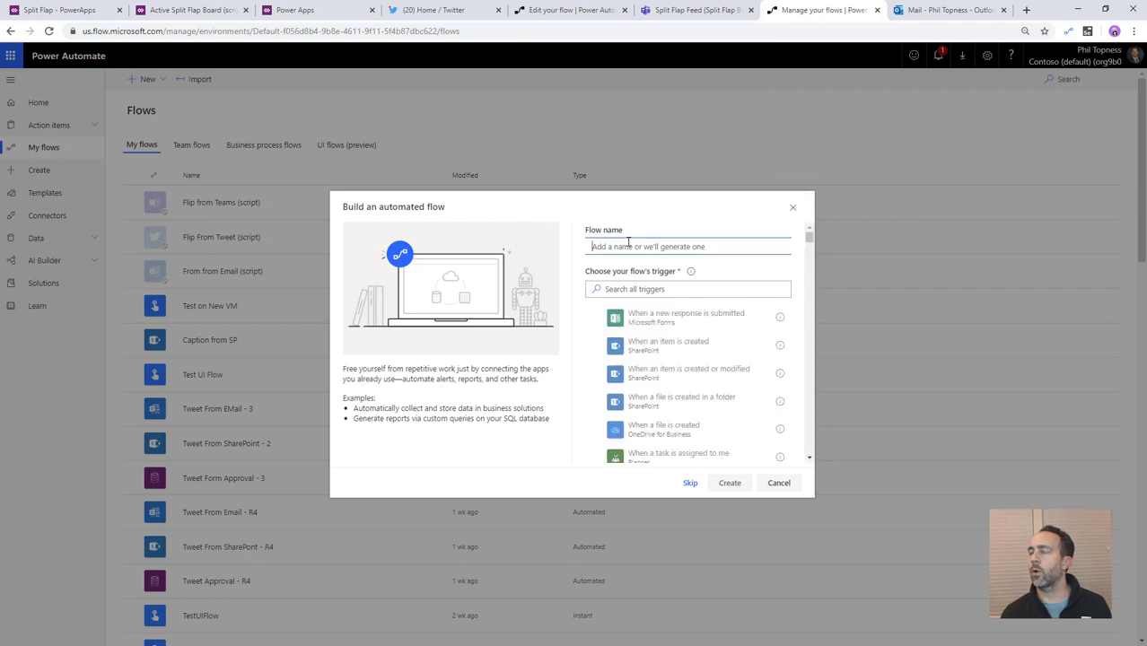
{"action": "type", "text": "T"}
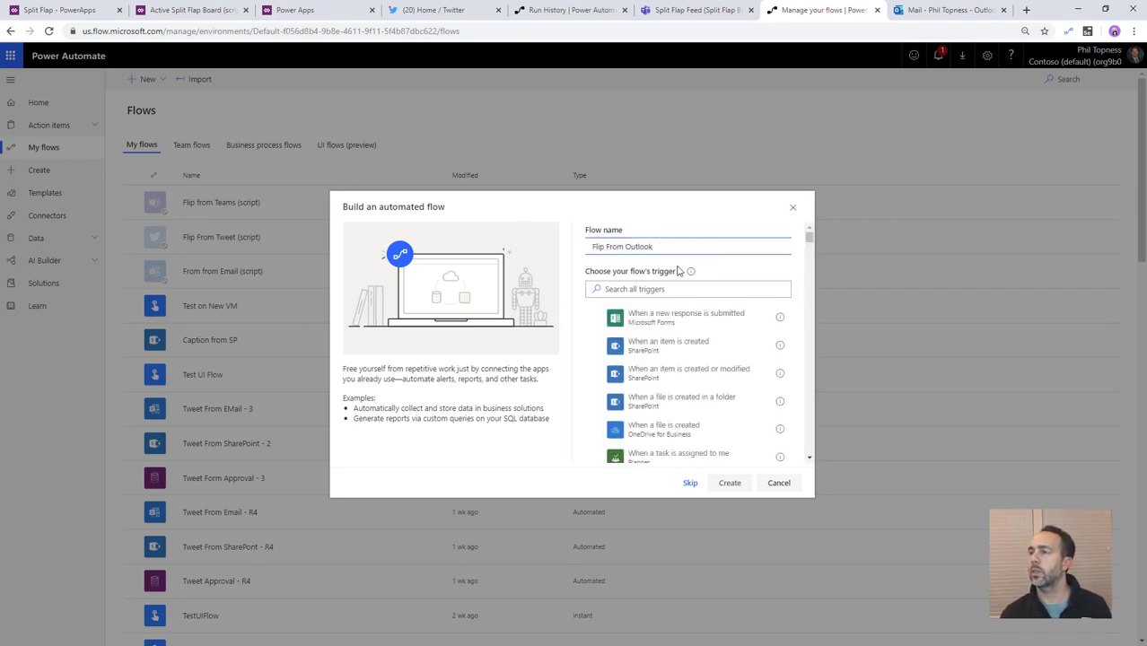
{"action": "left_click", "coordinate": [662, 288]}
{"action": "type", "text": "outlook"}
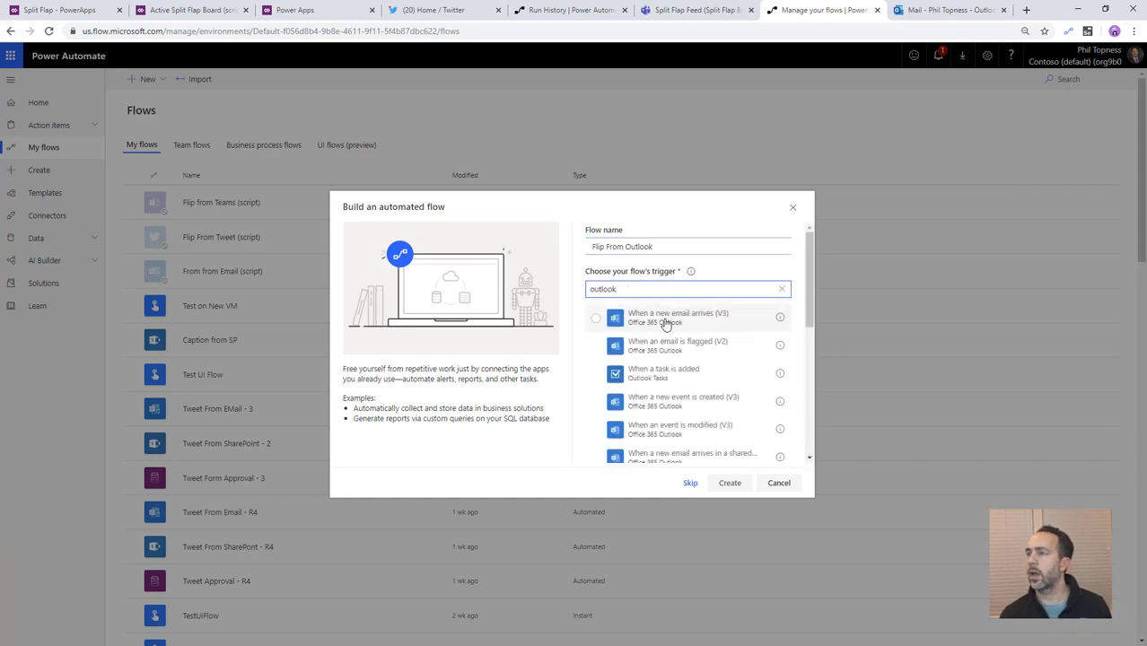
{"action": "left_click", "coordinate": [666, 323]}
{"action": "left_click", "coordinate": [732, 485]}
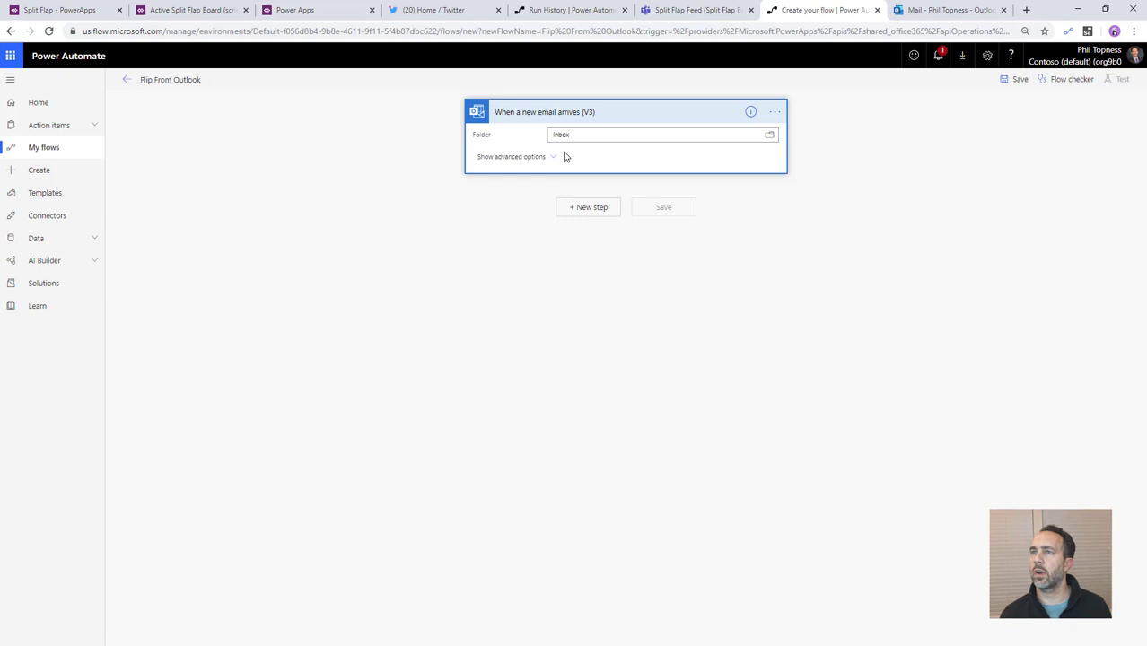
Step: Add a Common Data Service Create a new record action for Split Flap Feeds in the Contoso environment
{"action": "left_click", "coordinate": [574, 210]}
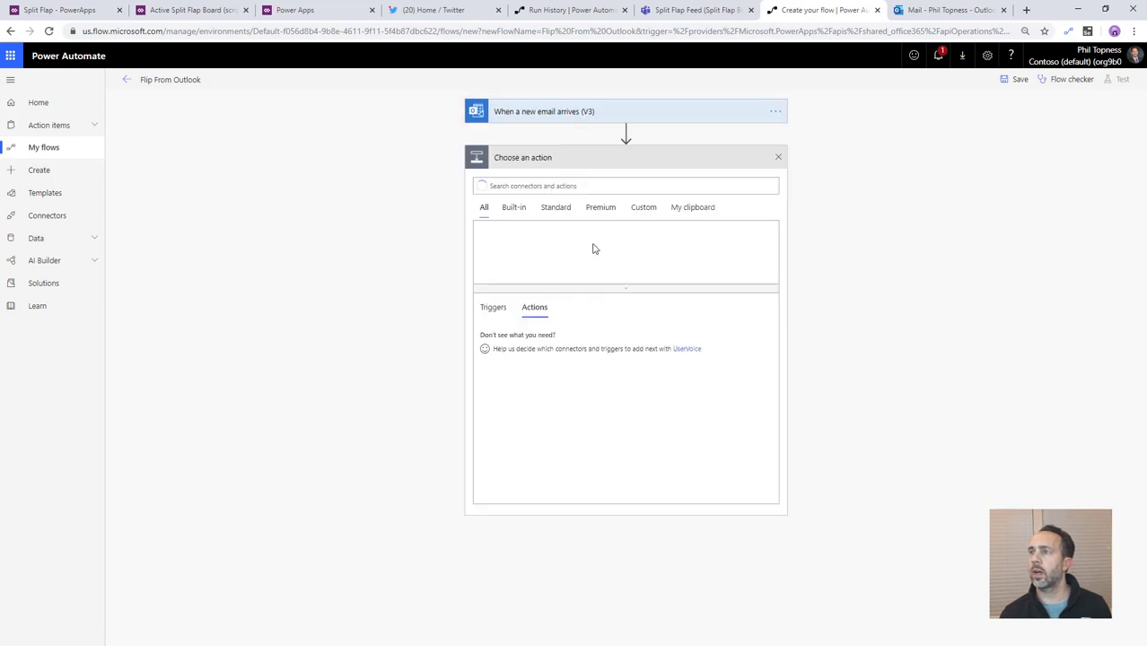
{"action": "type", "text": "common"}
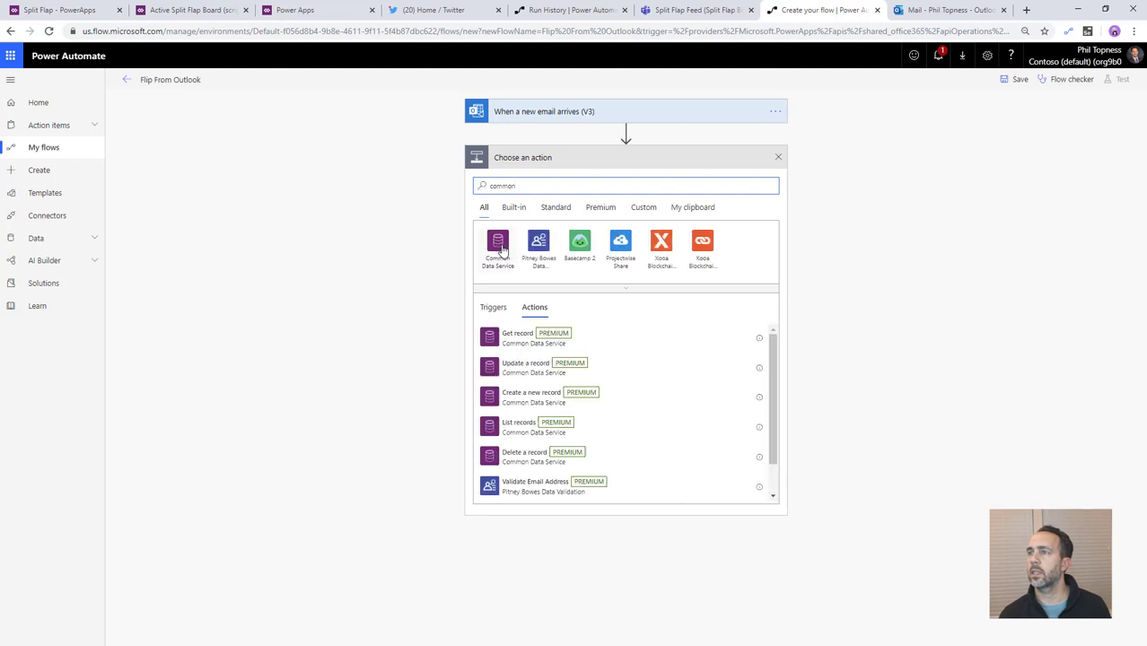
{"action": "left_click", "coordinate": [496, 244]}
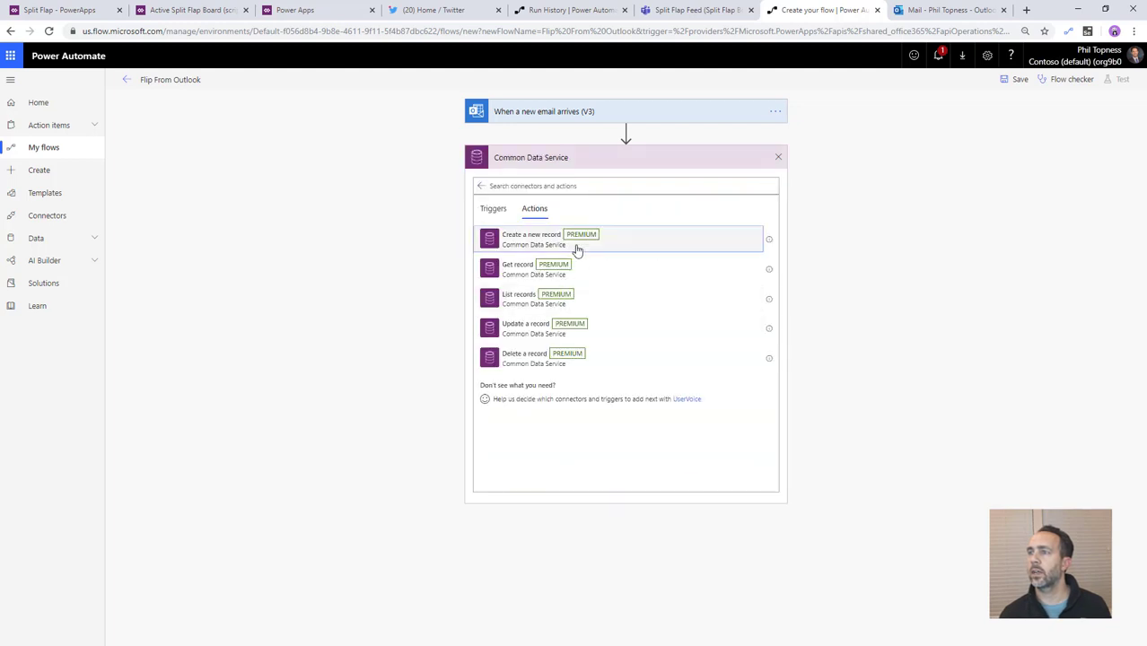
{"action": "left_click", "coordinate": [577, 248]}
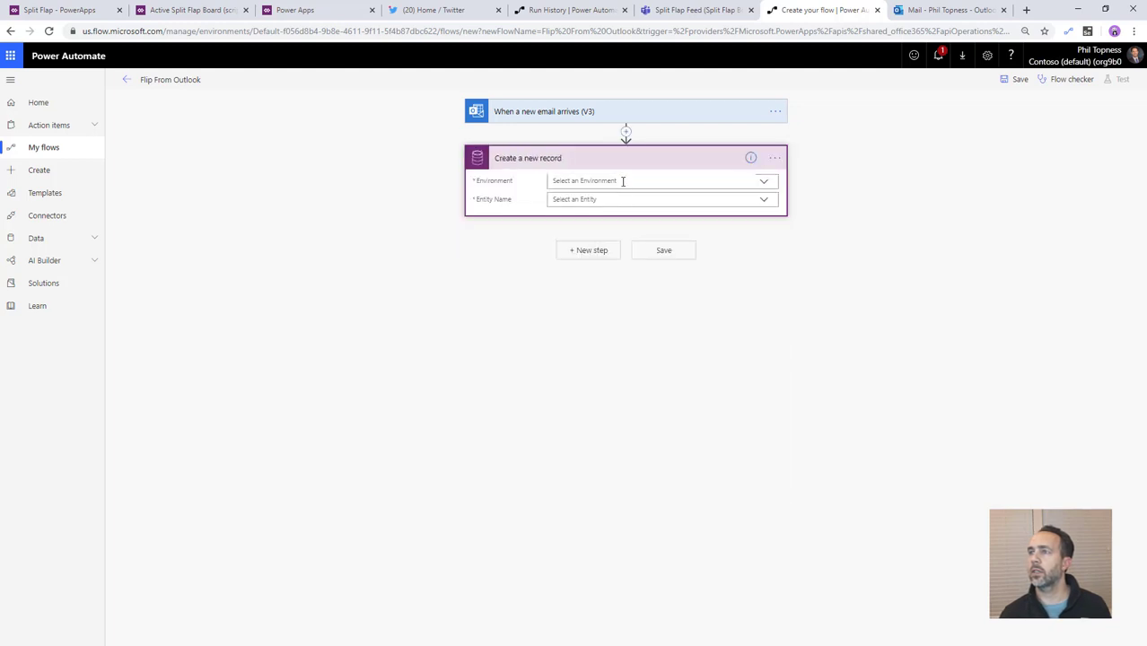
{"action": "left_click", "coordinate": [622, 180]}
{"action": "left_click", "coordinate": [599, 211]}
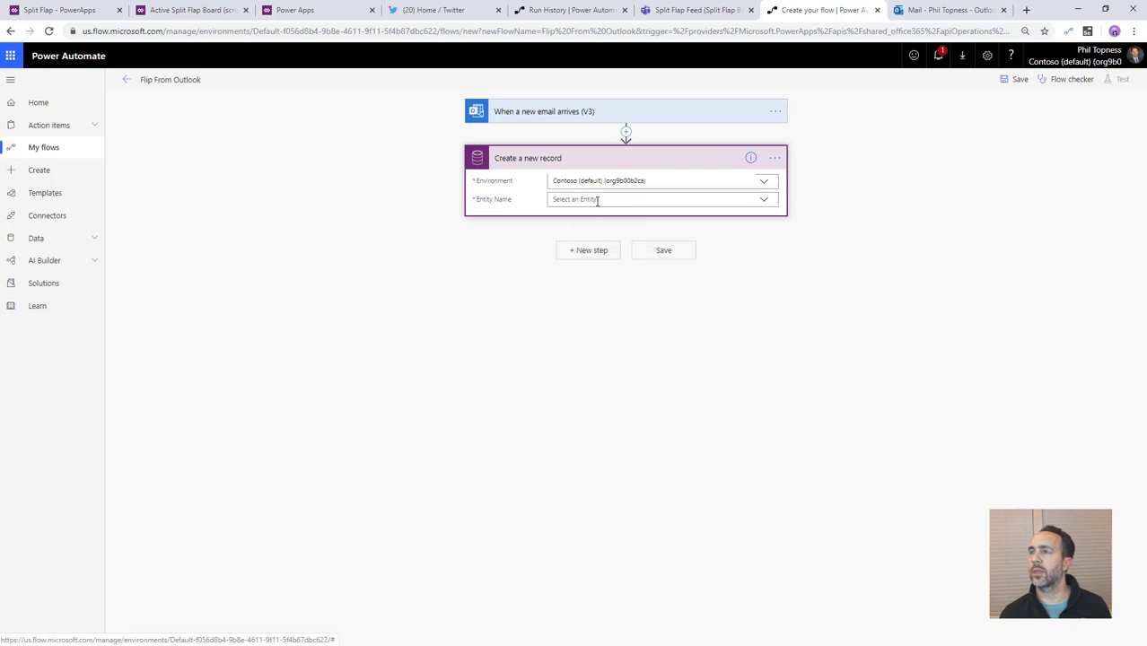
{"action": "left_click", "coordinate": [596, 200]}
{"action": "type", "text": "flap"}
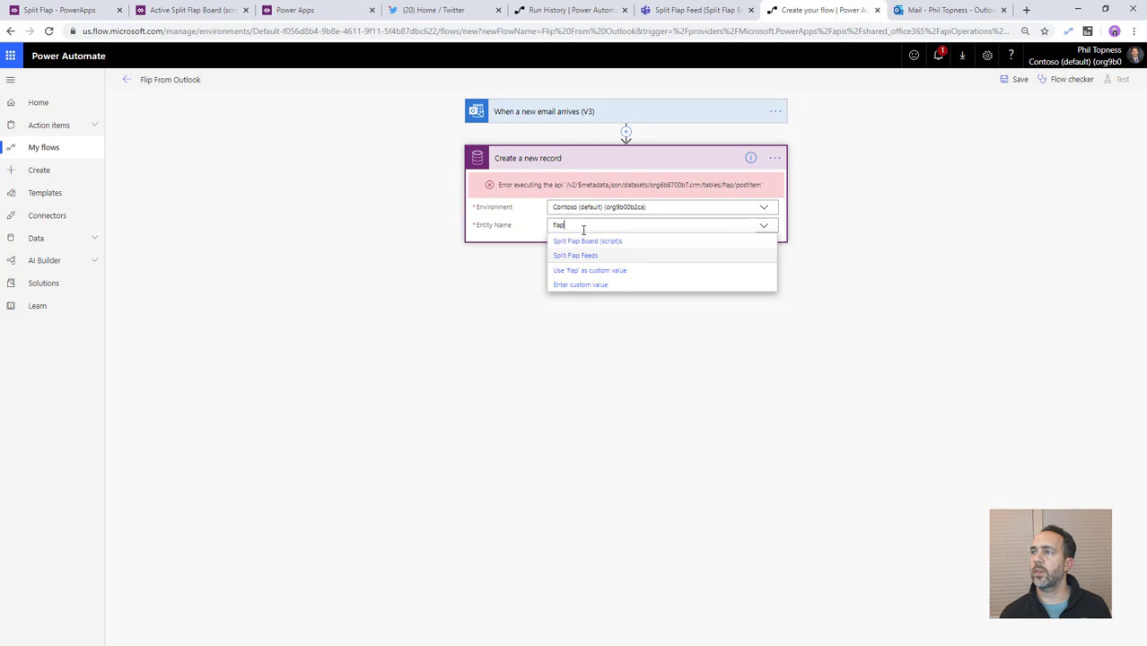
{"action": "left_click", "coordinate": [577, 257]}
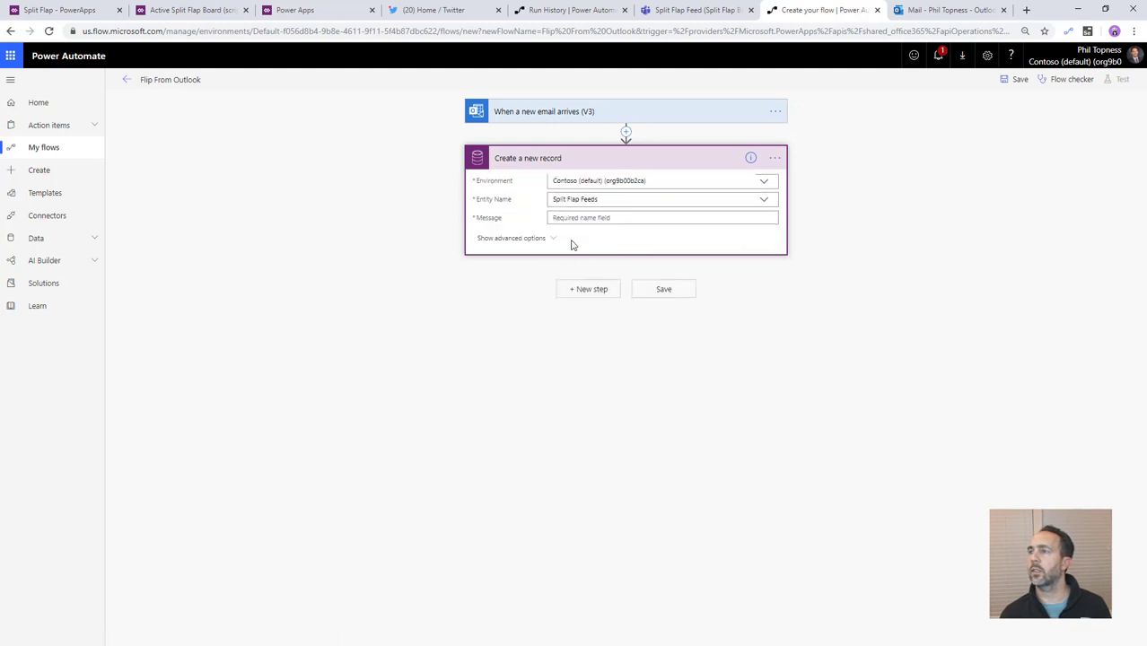
Step: Map Message to the email Subject, set Source to Outlook, then save and start a test
{"action": "scroll", "coordinate": [947, 345], "scroll_direction": "down", "scroll_amount": 5}
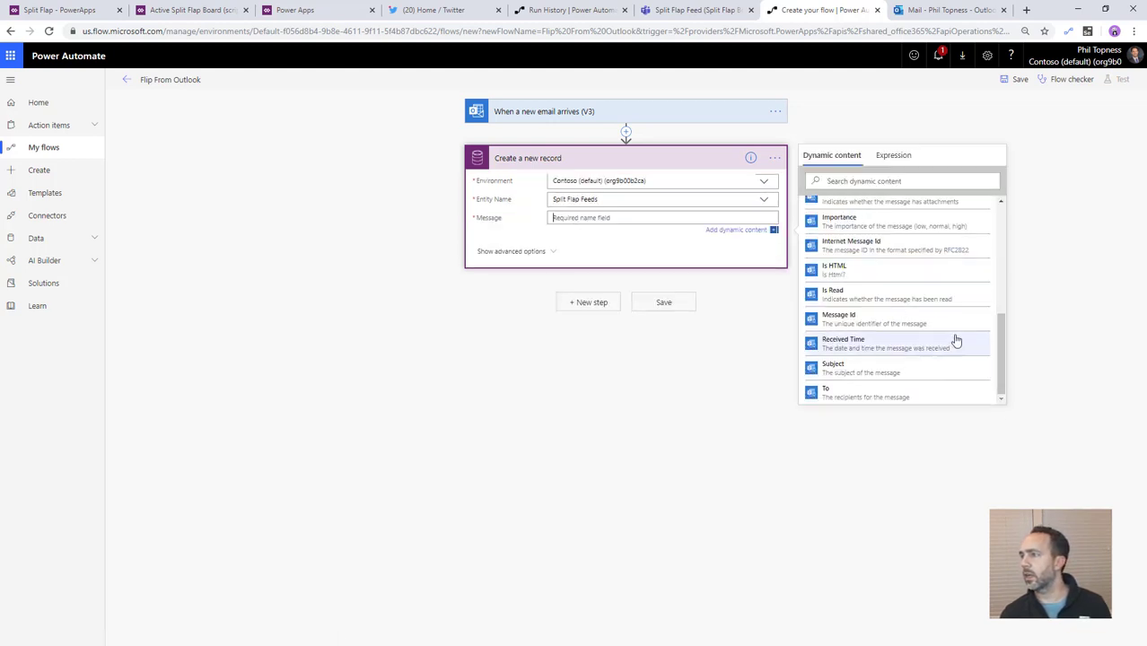
{"action": "left_click", "coordinate": [877, 371]}
{"action": "left_click", "coordinate": [551, 251]}
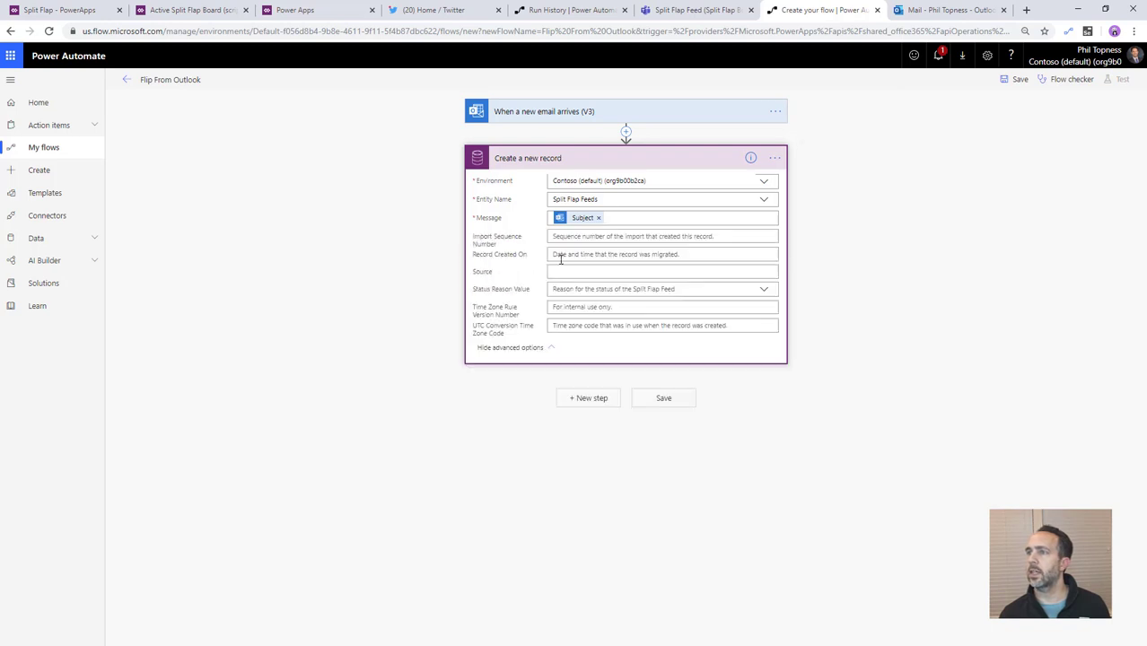
{"action": "left_click", "coordinate": [561, 270]}
{"action": "type", "text": "Outlook"}
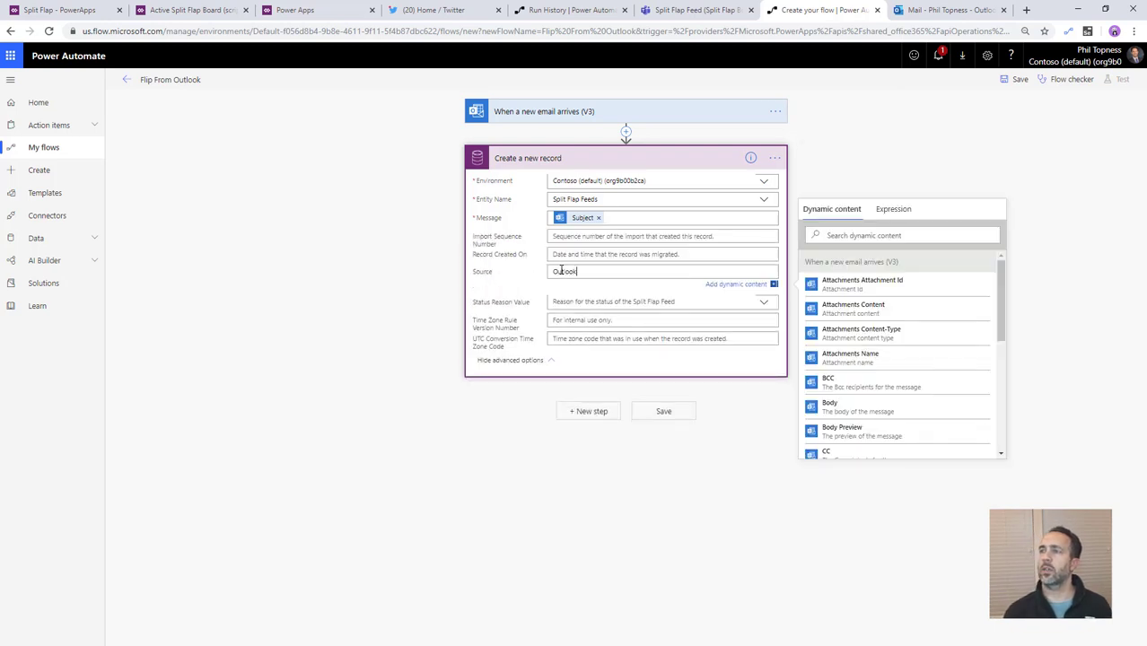
{"action": "left_click", "coordinate": [662, 413]}
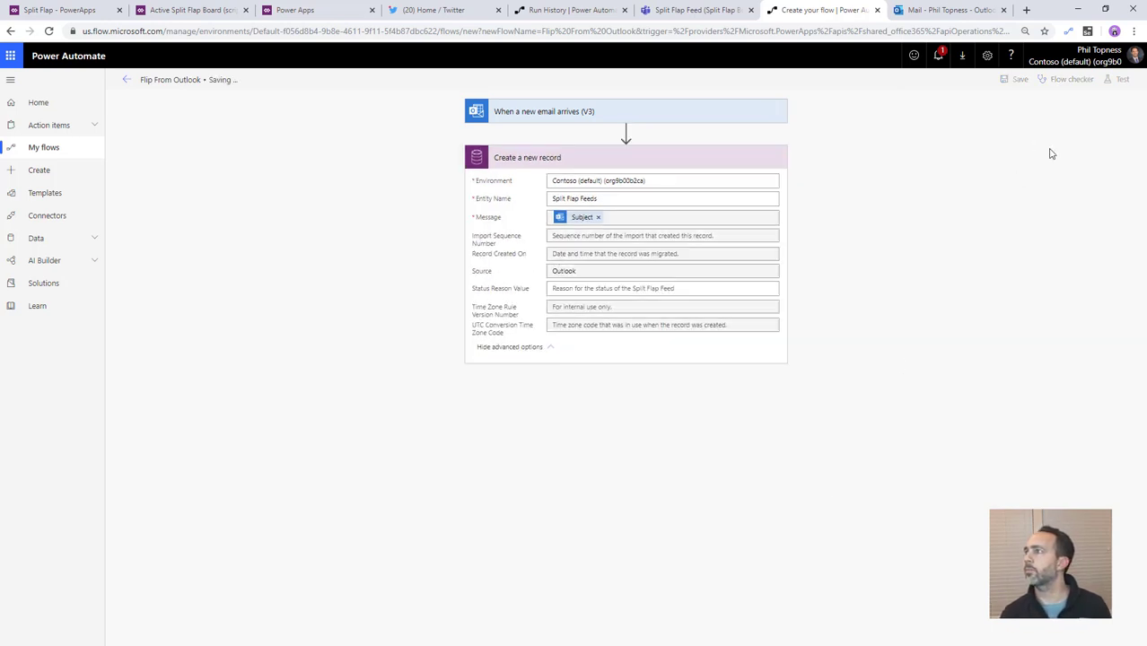
{"action": "left_click", "coordinate": [1120, 79]}
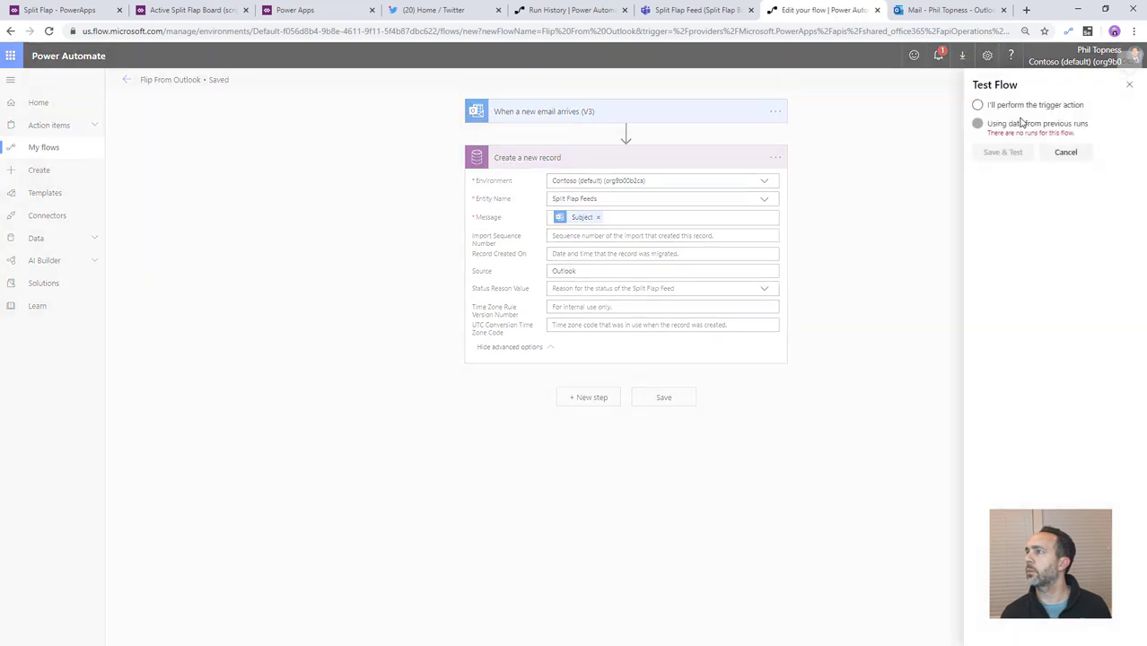
{"action": "left_click", "coordinate": [1002, 153]}
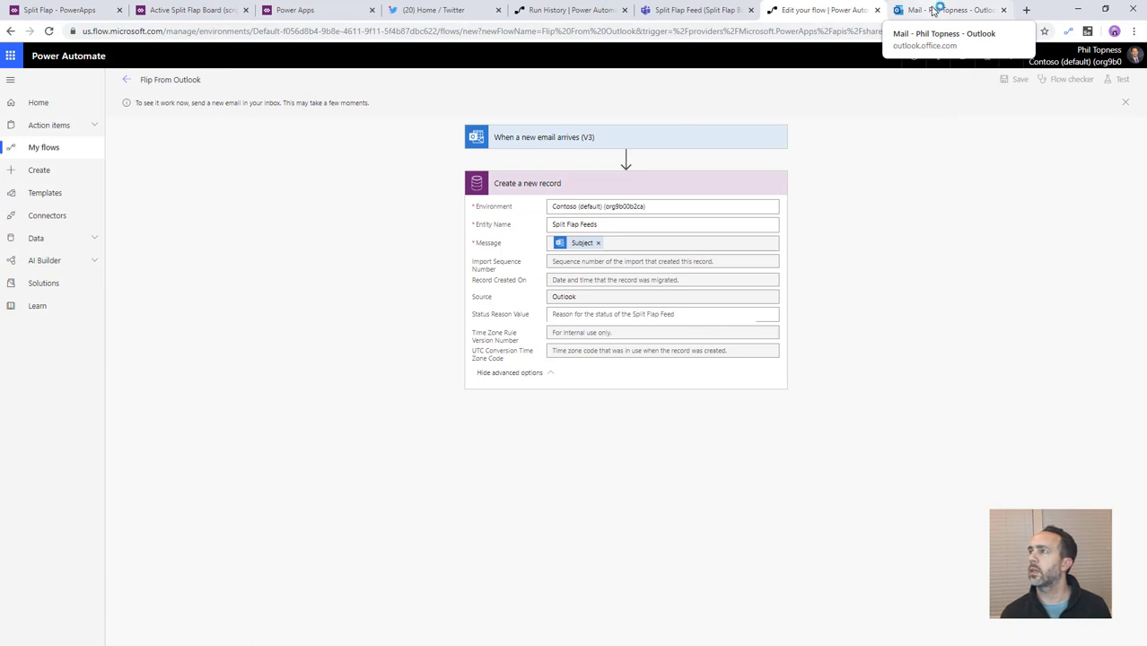
Step: Send a new message addressed to yourself with the subject 'Hello From Outlook'
{"action": "left_click", "coordinate": [935, 10]}
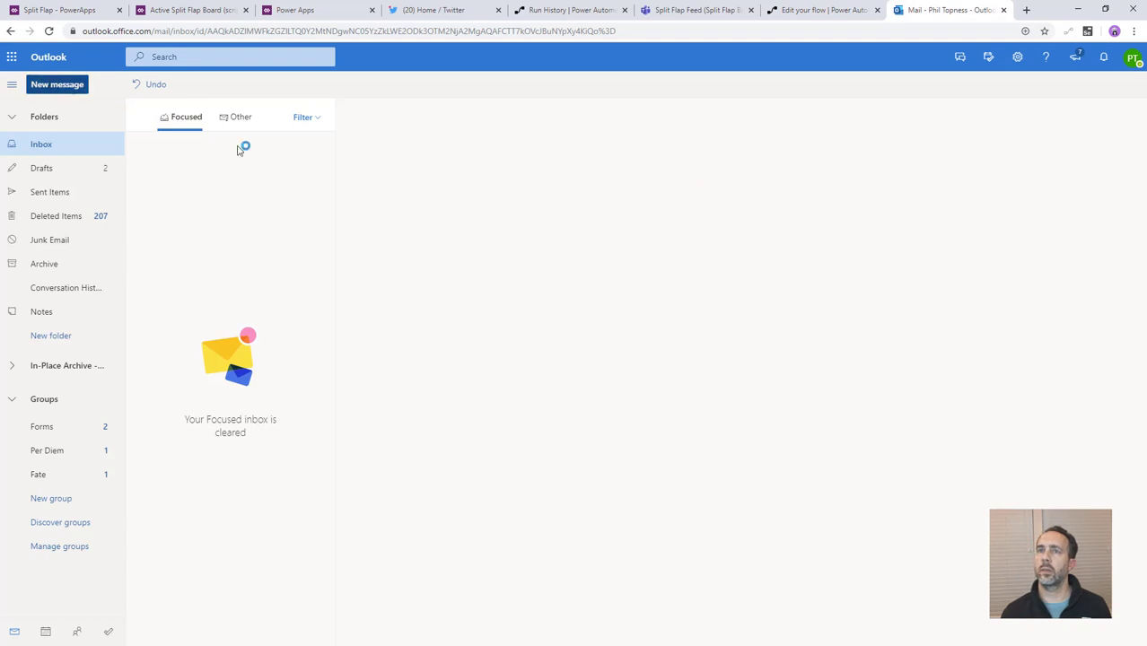
{"action": "type", "text": "nadm"}
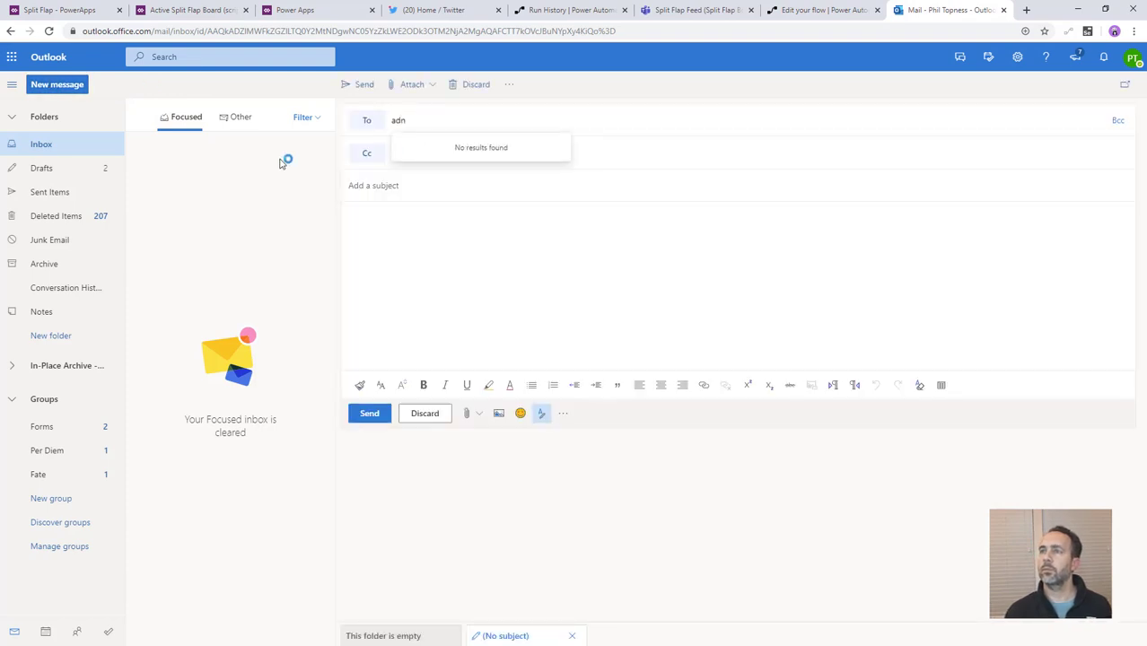
{"action": "key", "text": "Tab"}
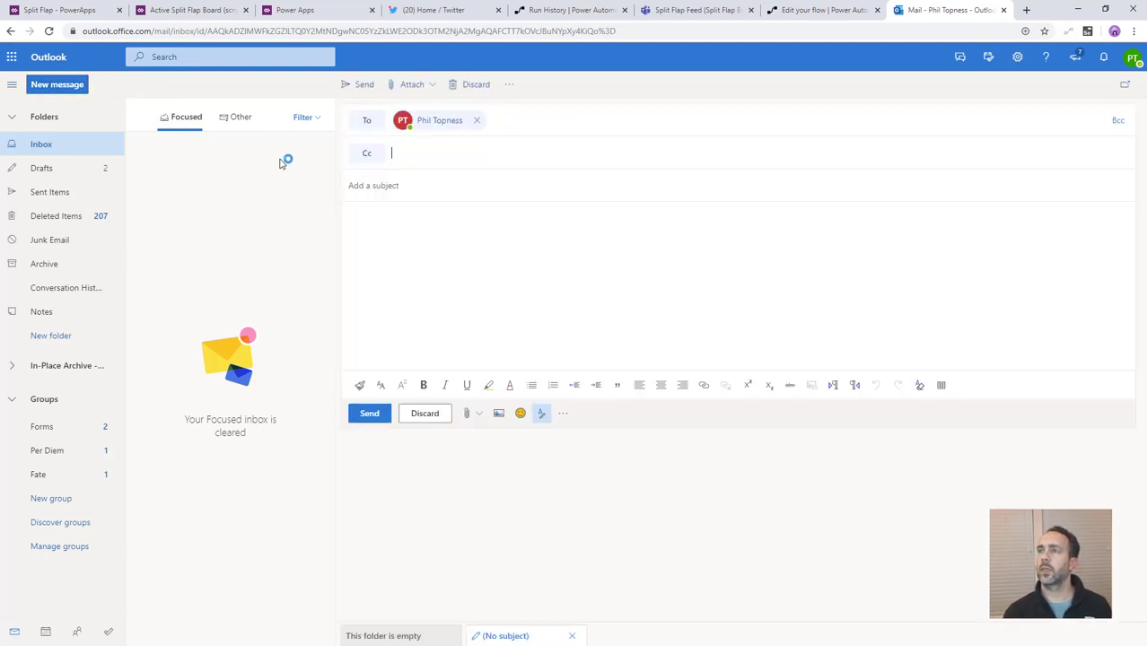
{"action": "type", "text": "Hello F"}
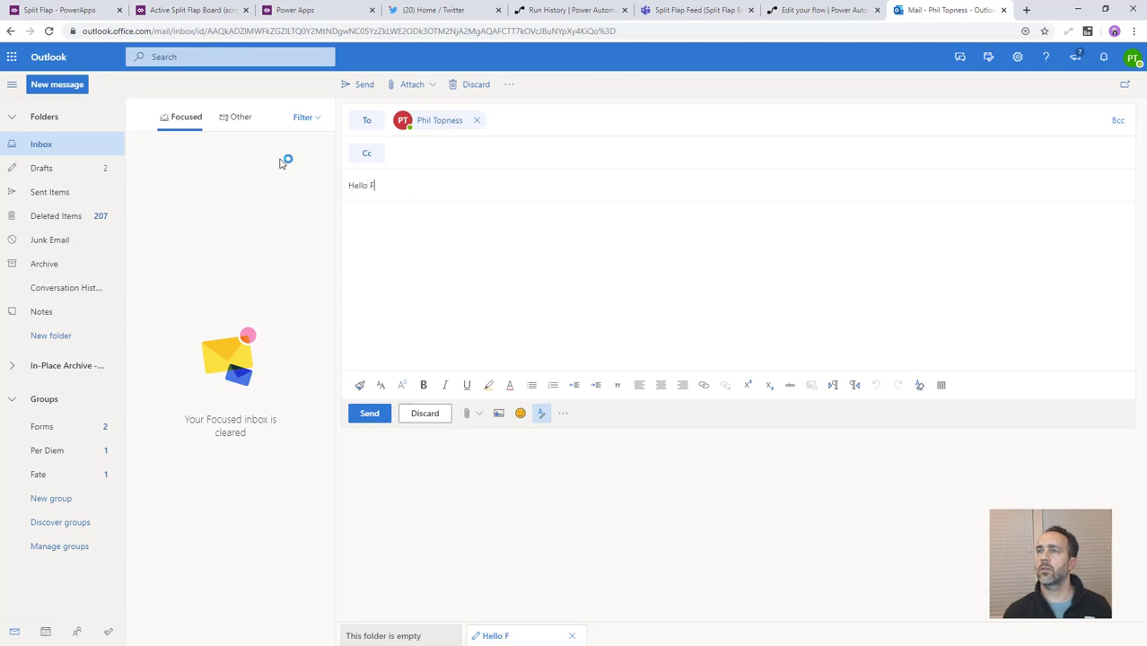
{"action": "type", "text": "rom Outlook"}
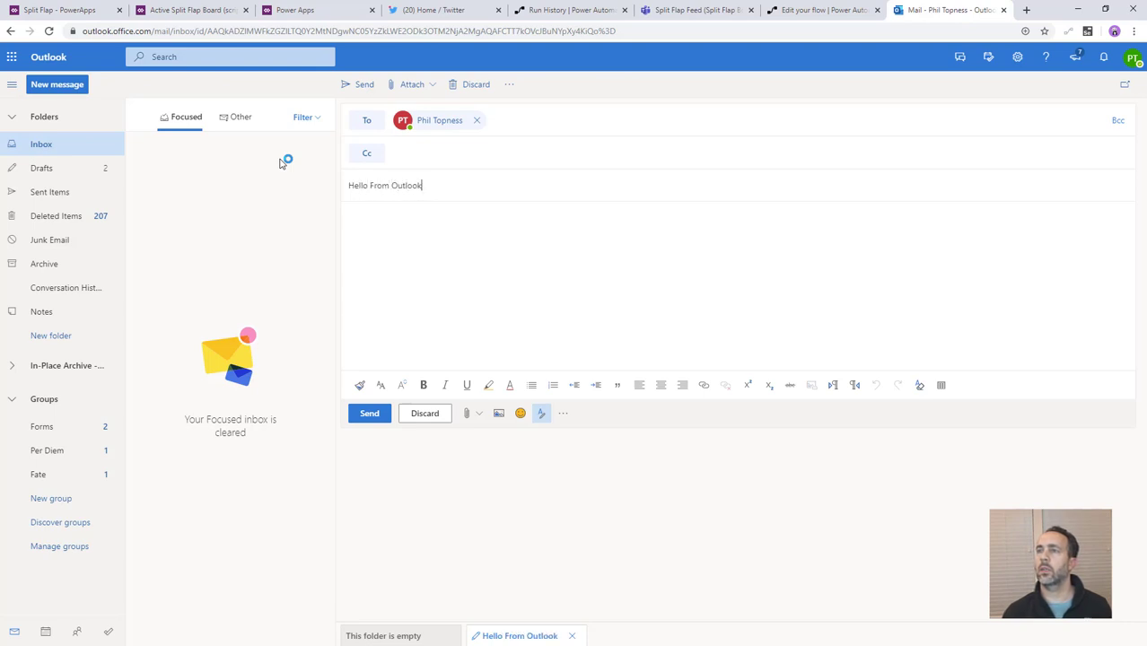
{"action": "key", "text": "ctrl+Return"}
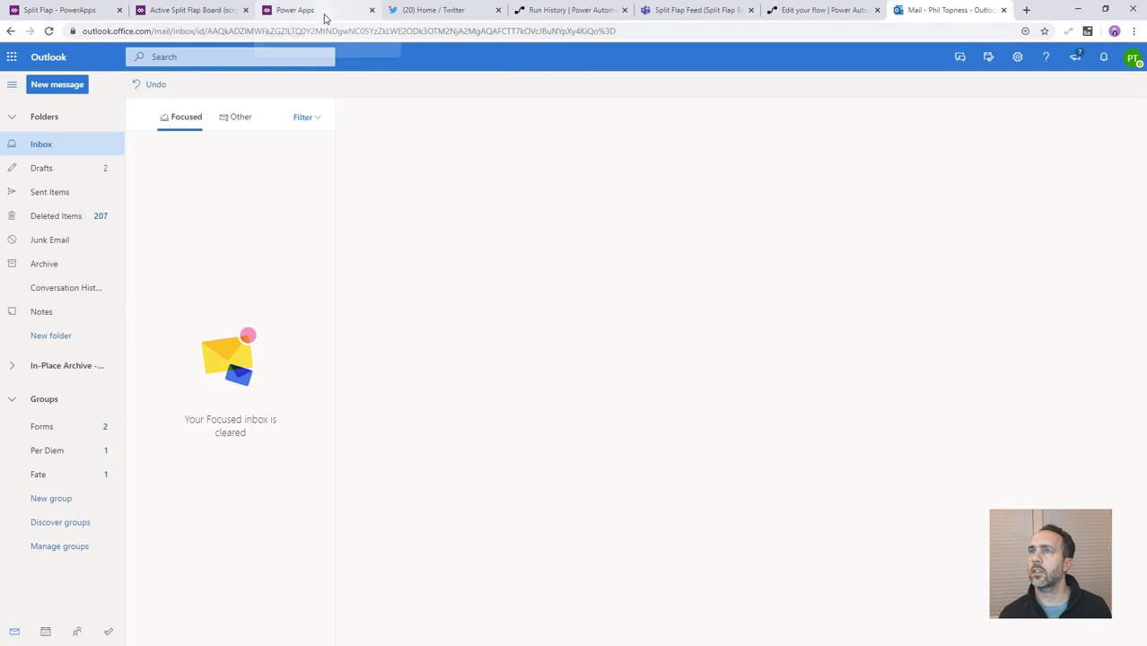
Step: Check the Teams and Outlook flow run results, then view the Split Flap Feed entity's data
{"action": "left_click", "coordinate": [326, 14]}
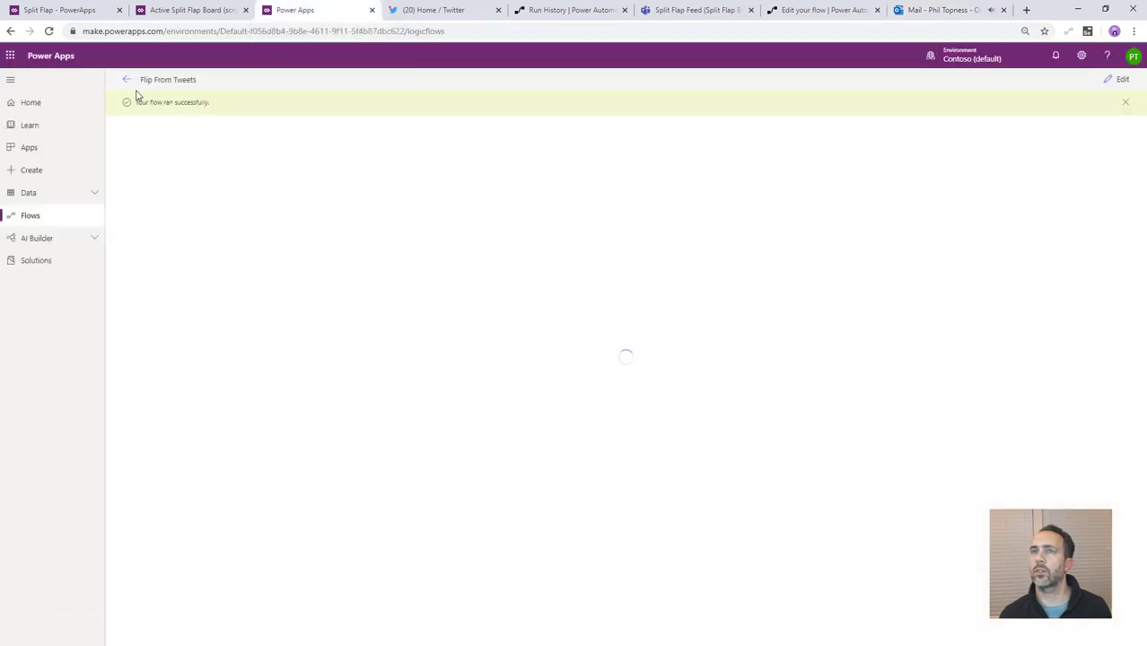
{"action": "left_click", "coordinate": [549, 13]}
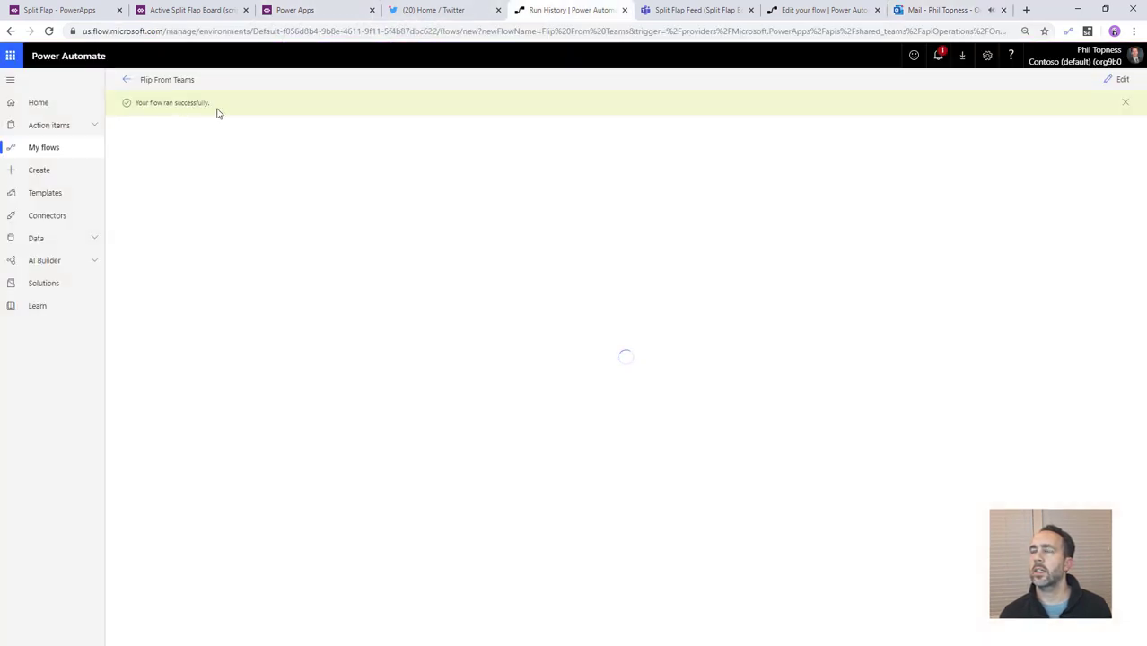
{"action": "left_click", "coordinate": [833, 10]}
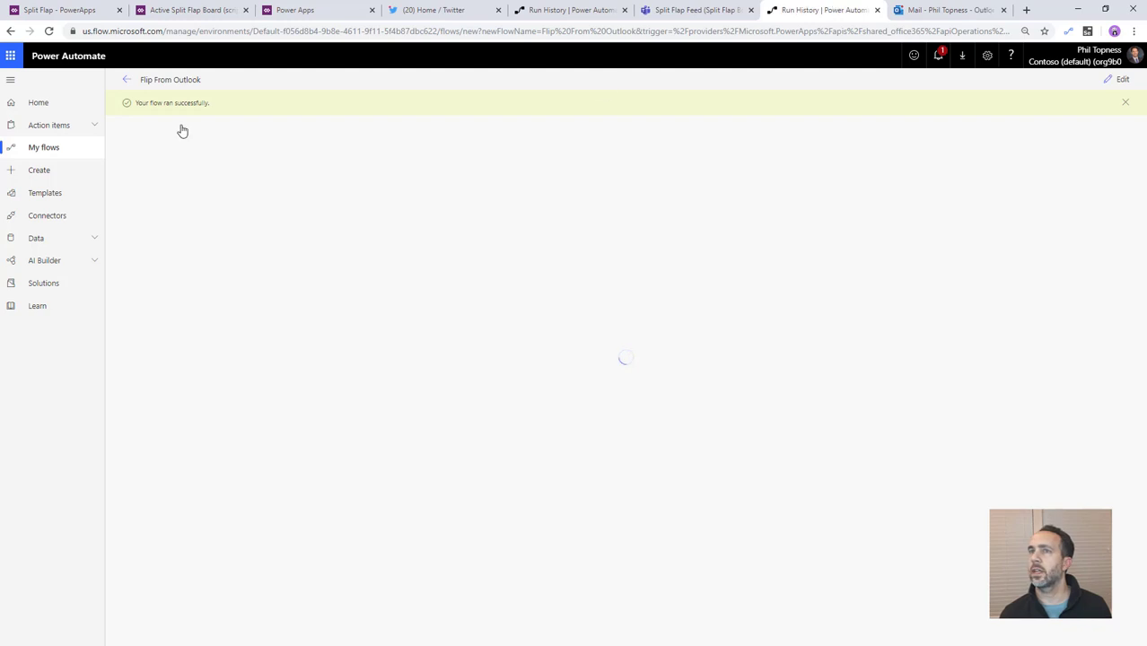
{"action": "left_click", "coordinate": [149, 9]}
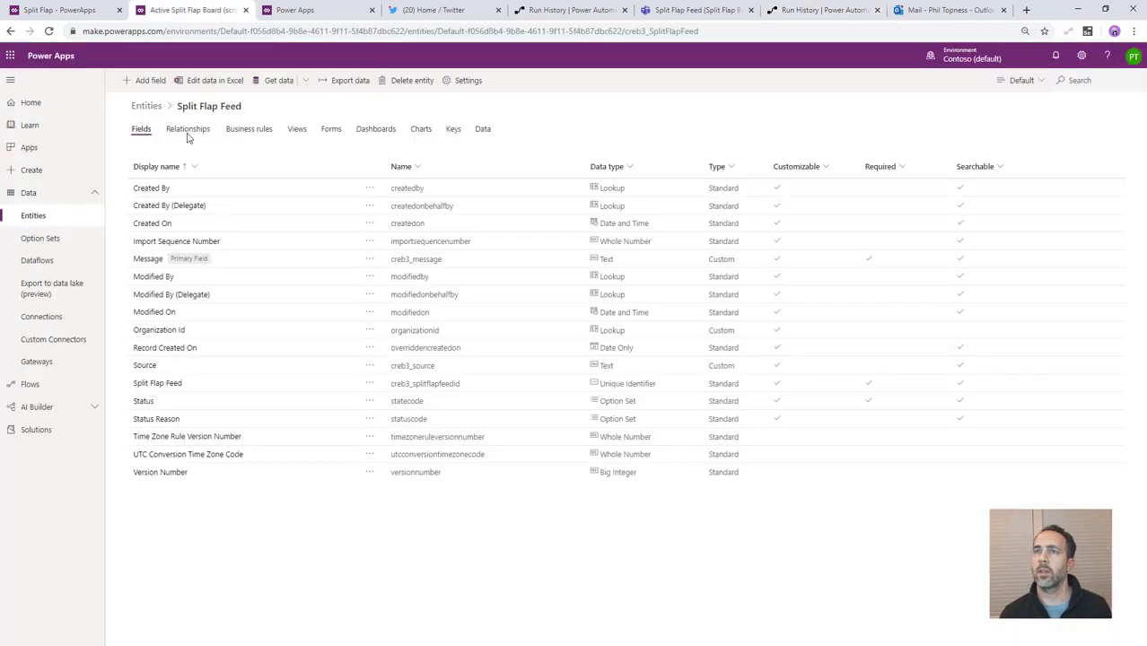
{"action": "left_click", "coordinate": [482, 130]}
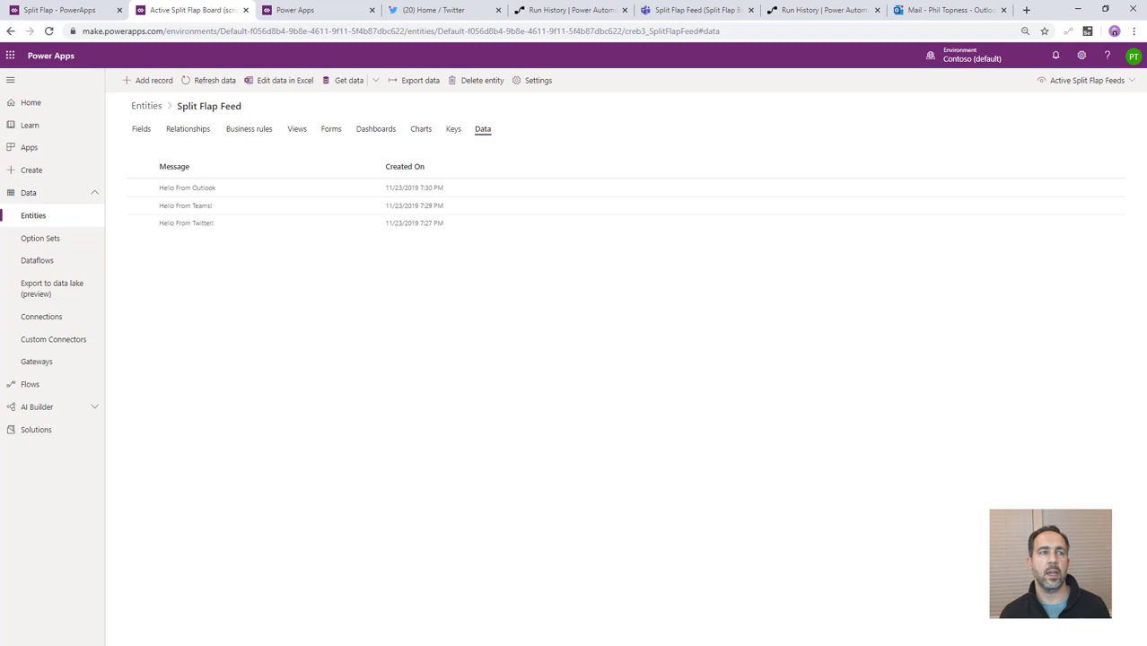
Step: Leave preview and move the text input and Set Text button side by side at the top
{"action": "left_click", "coordinate": [68, 13]}
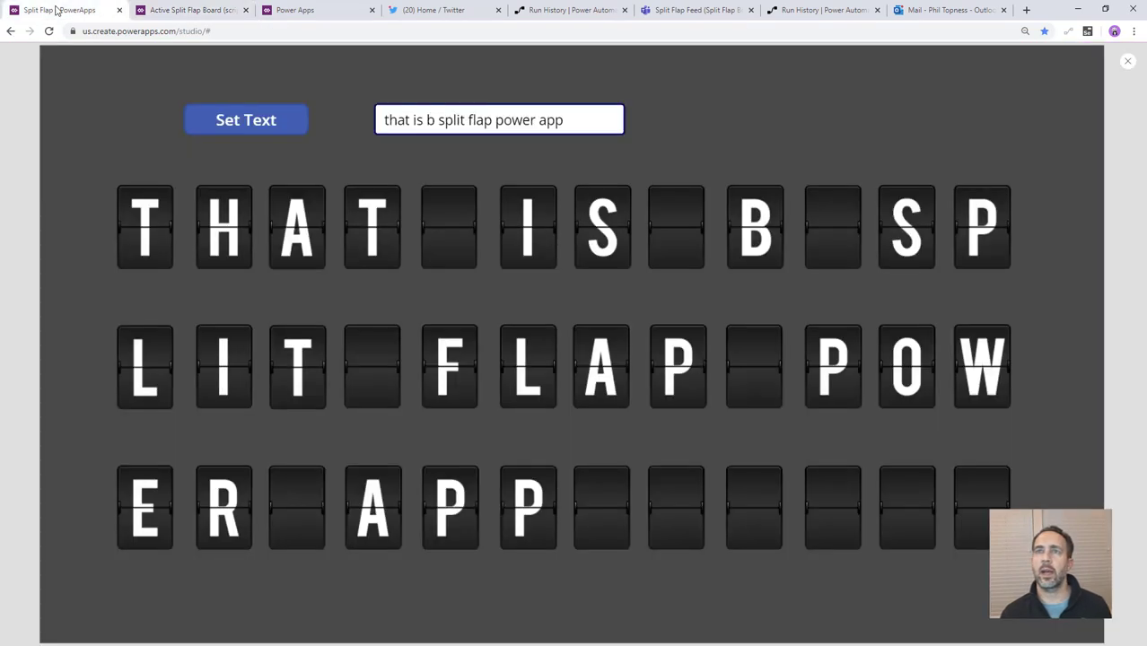
{"action": "key", "text": "Escape"}
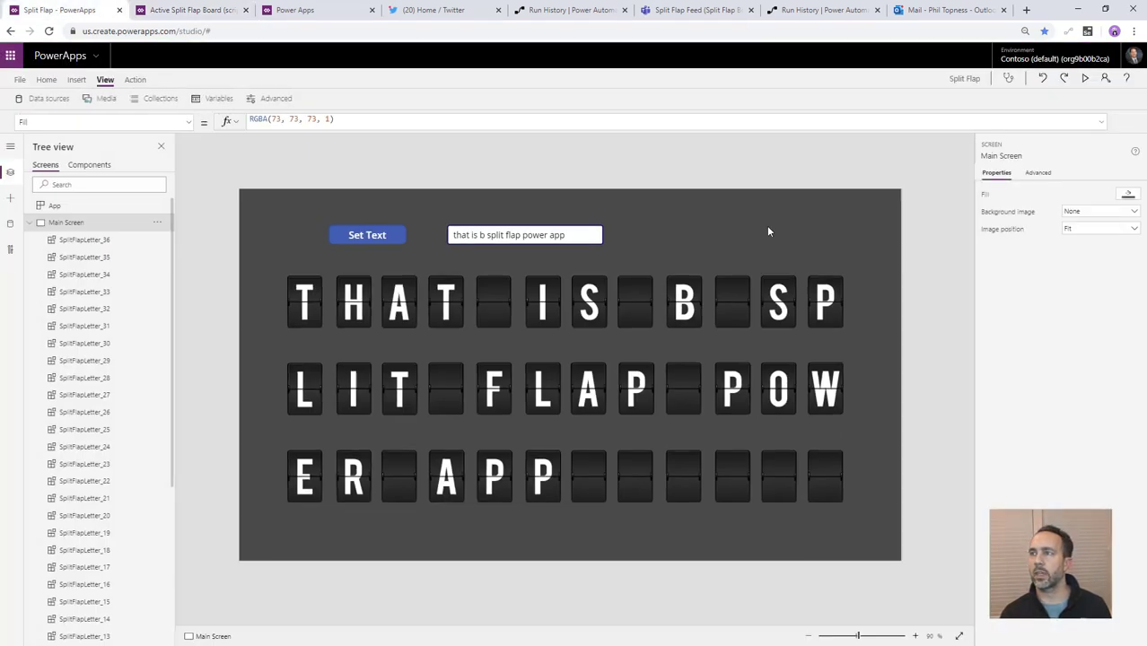
{"action": "left_click_drag", "start_coordinate": [491, 239], "coordinate": [496, 212]}
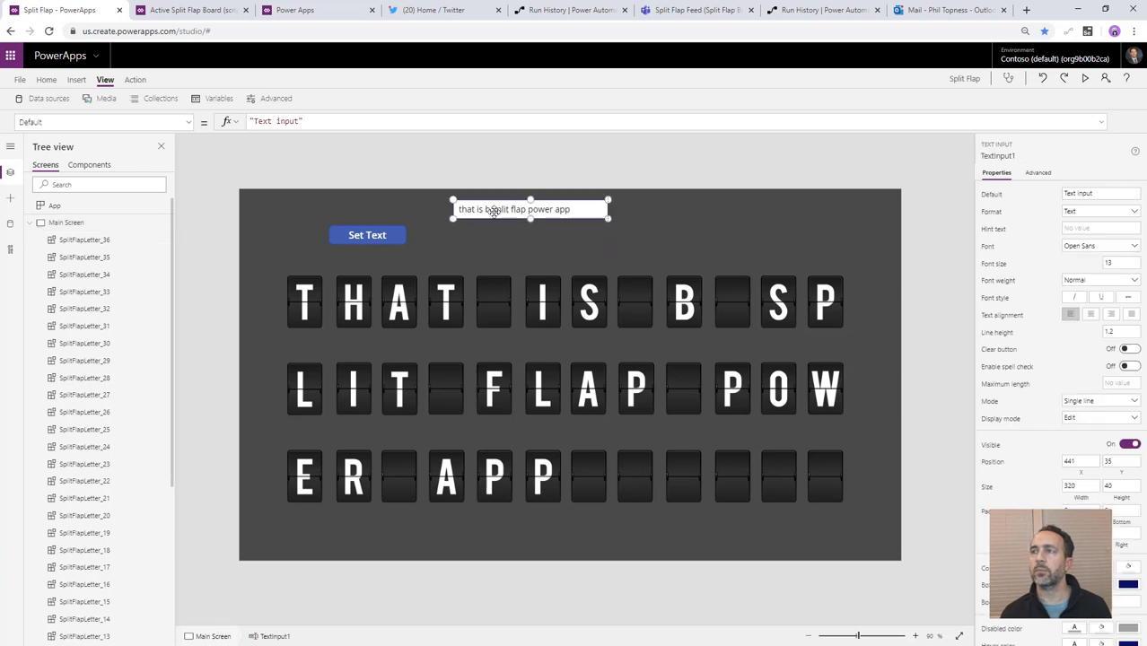
{"action": "left_click", "coordinate": [381, 224]}
{"action": "left_click_drag", "start_coordinate": [382, 224], "coordinate": [394, 197]}
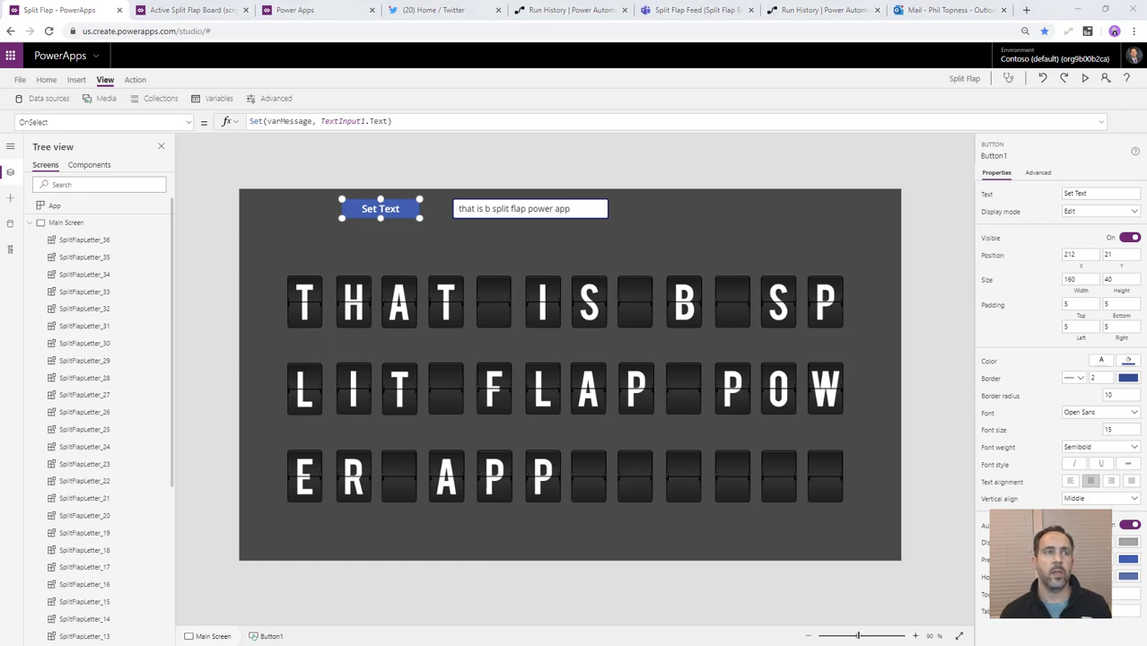
Step: Add the Split Flap Feeds entity as a data source from the full entity list
{"action": "left_click", "coordinate": [10, 222]}
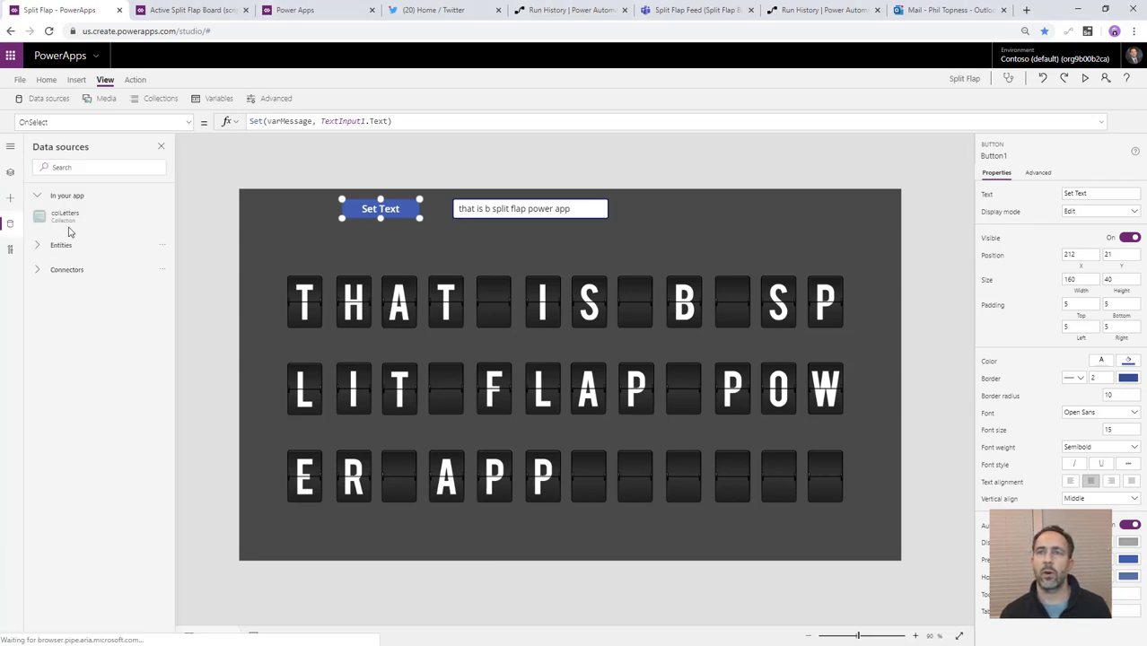
{"action": "left_click", "coordinate": [61, 250]}
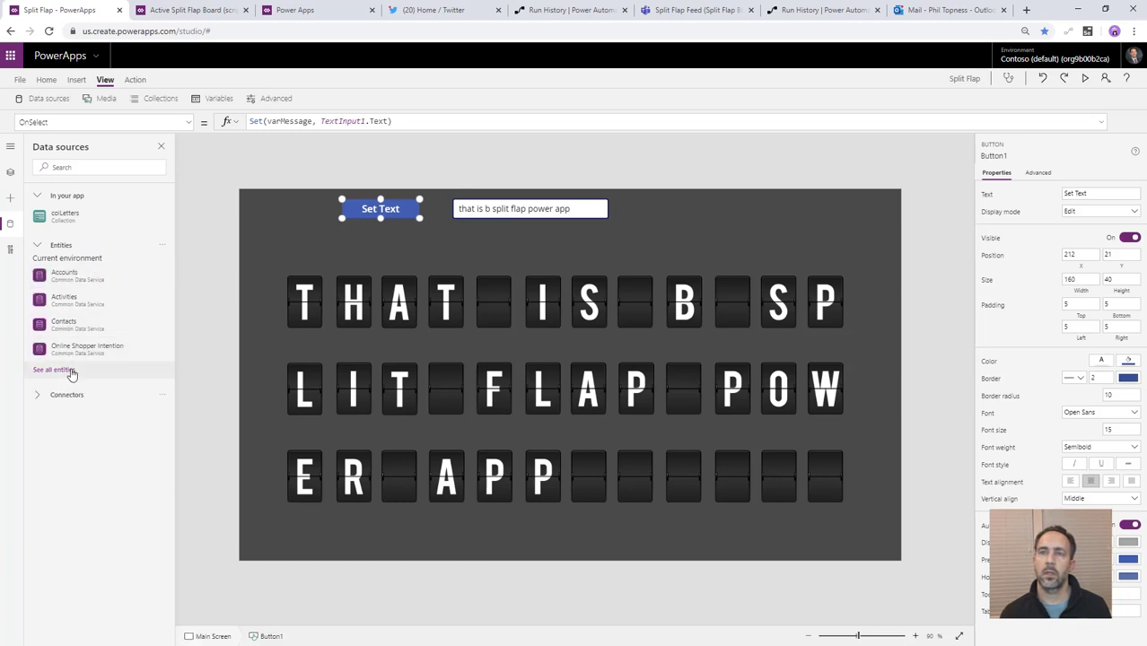
{"action": "left_click", "coordinate": [56, 371]}
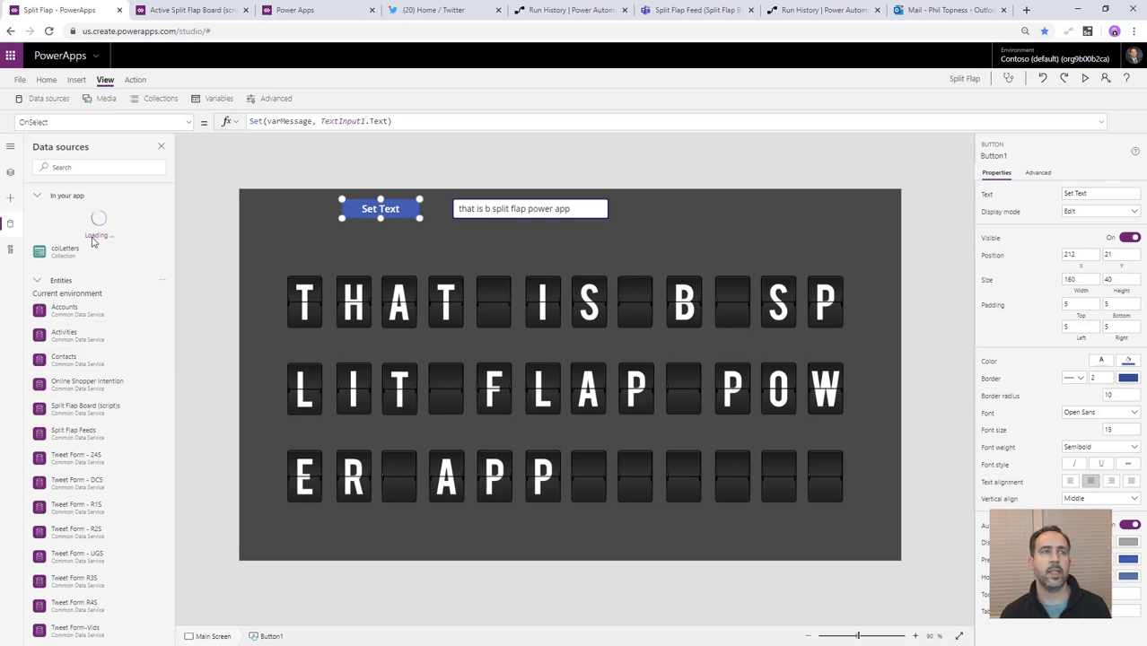
Step: Add a new button and place it below Set Text
{"action": "left_click", "coordinate": [76, 80]}
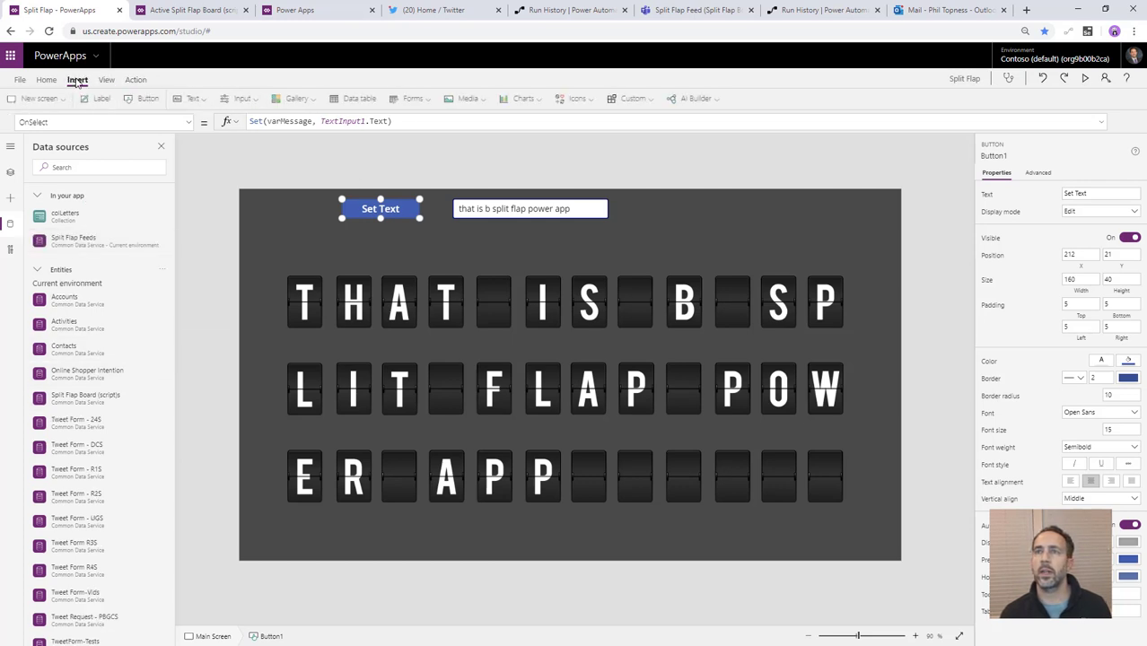
{"action": "left_click", "coordinate": [150, 98]}
{"action": "left_click_drag", "start_coordinate": [307, 223], "coordinate": [382, 251]}
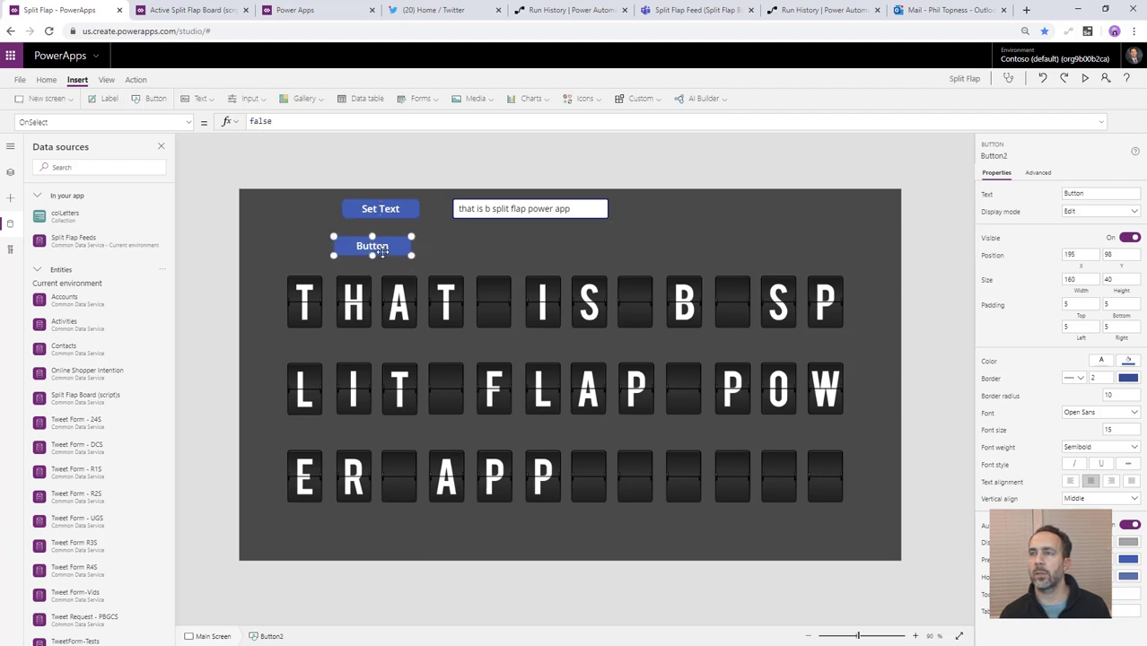
Step: Set its OnSelect to Refresh('Split Flap Feeds') and store the newest record by createdon in varRecord
{"action": "left_click_drag", "start_coordinate": [271, 119], "coordinate": [223, 120]}
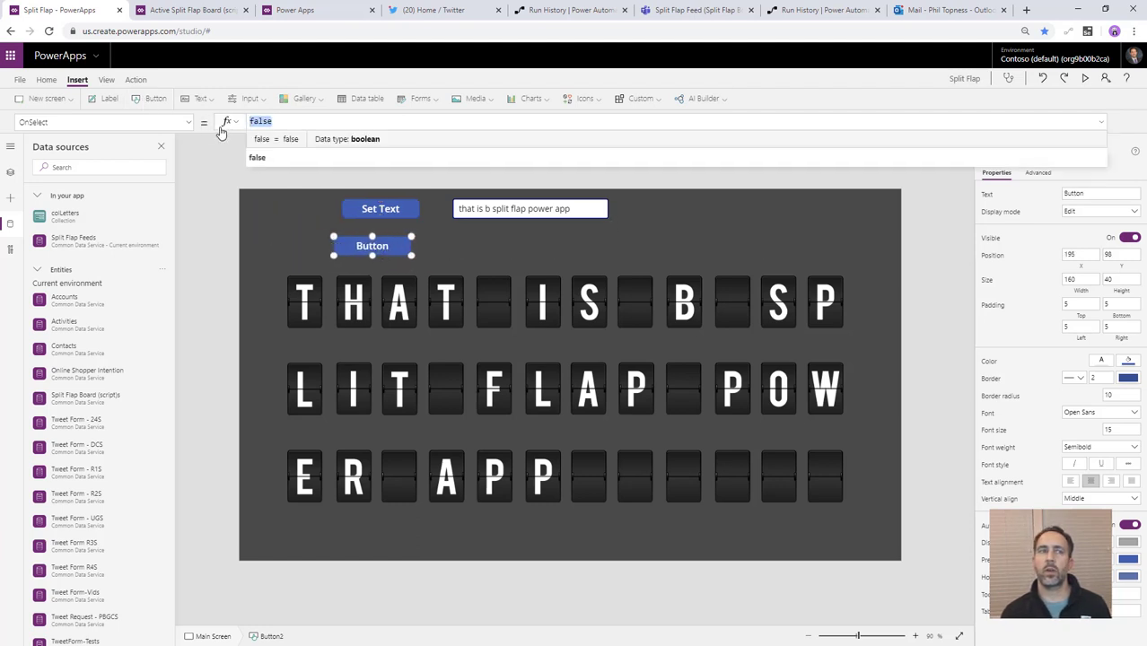
{"action": "type", "text": "Refres"}
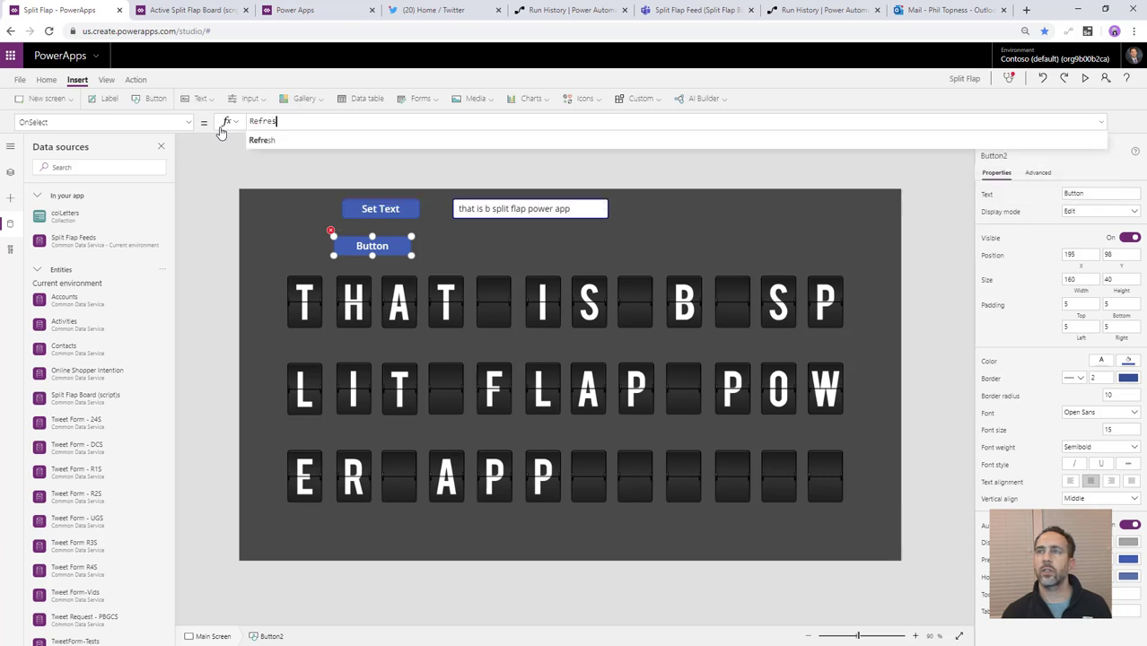
{"action": "type", "text": "h("}
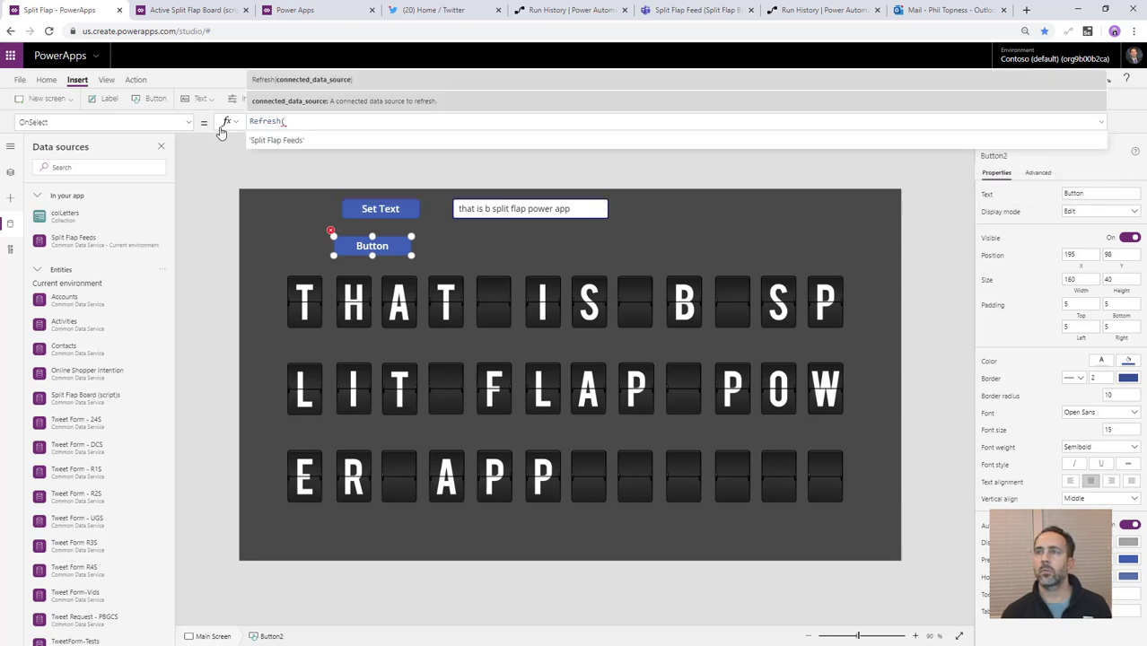
{"action": "key", "text": "Tab"}
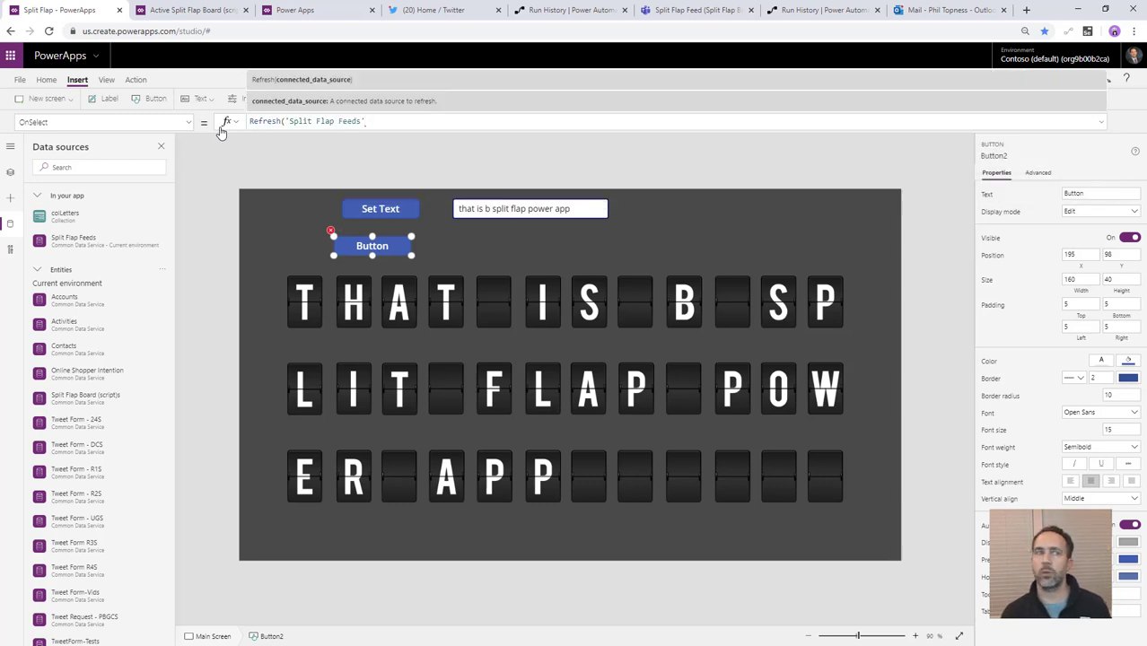
{"action": "type", "text": ");"}
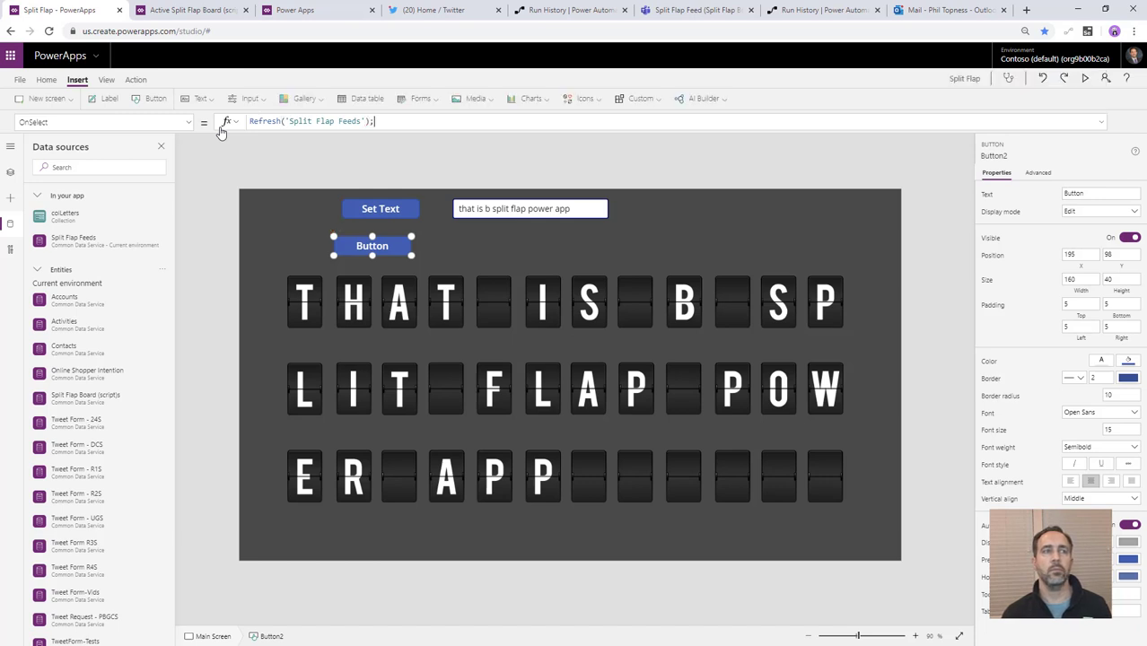
{"action": "type", "text": "Set("}
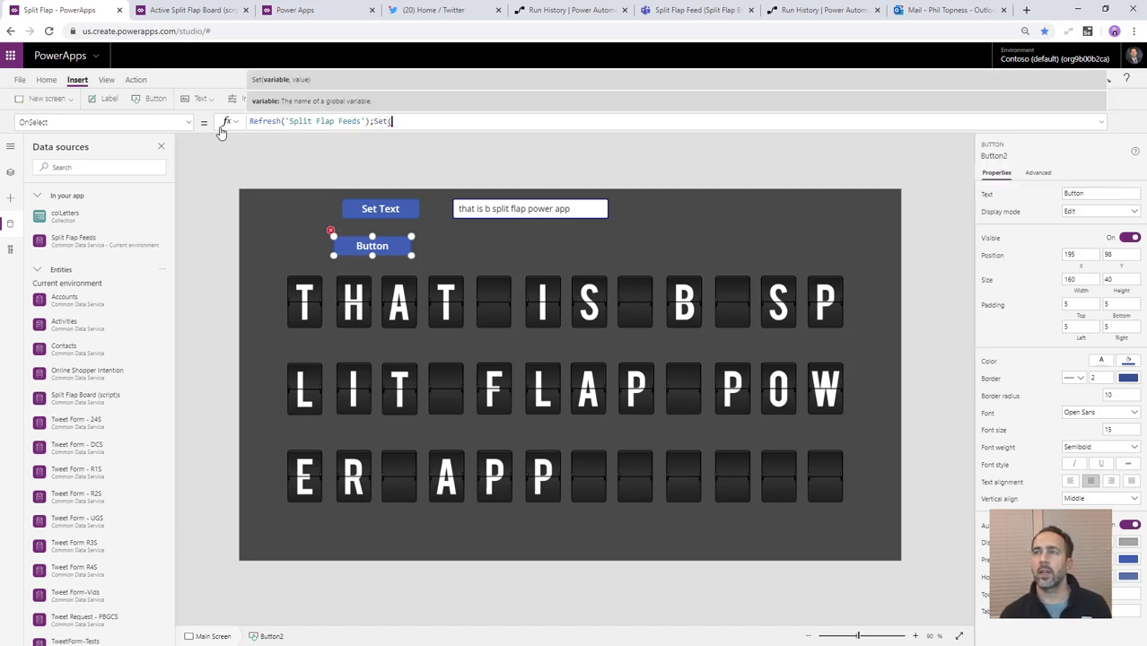
{"action": "type", "text": "v"}
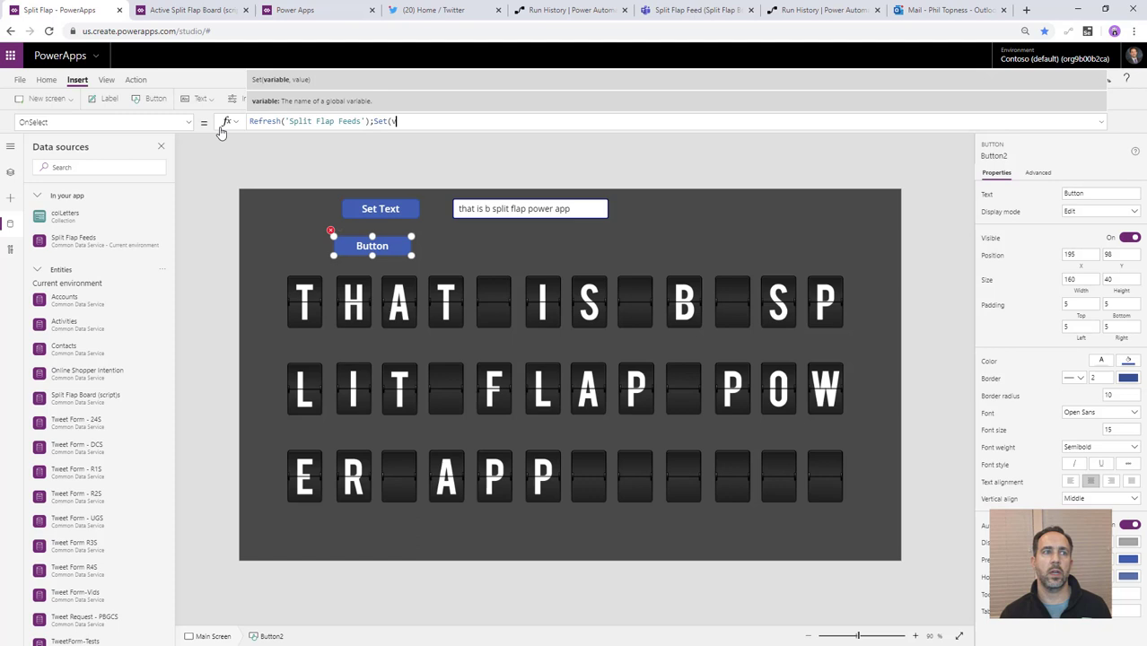
{"action": "type", "text": "arRecord"}
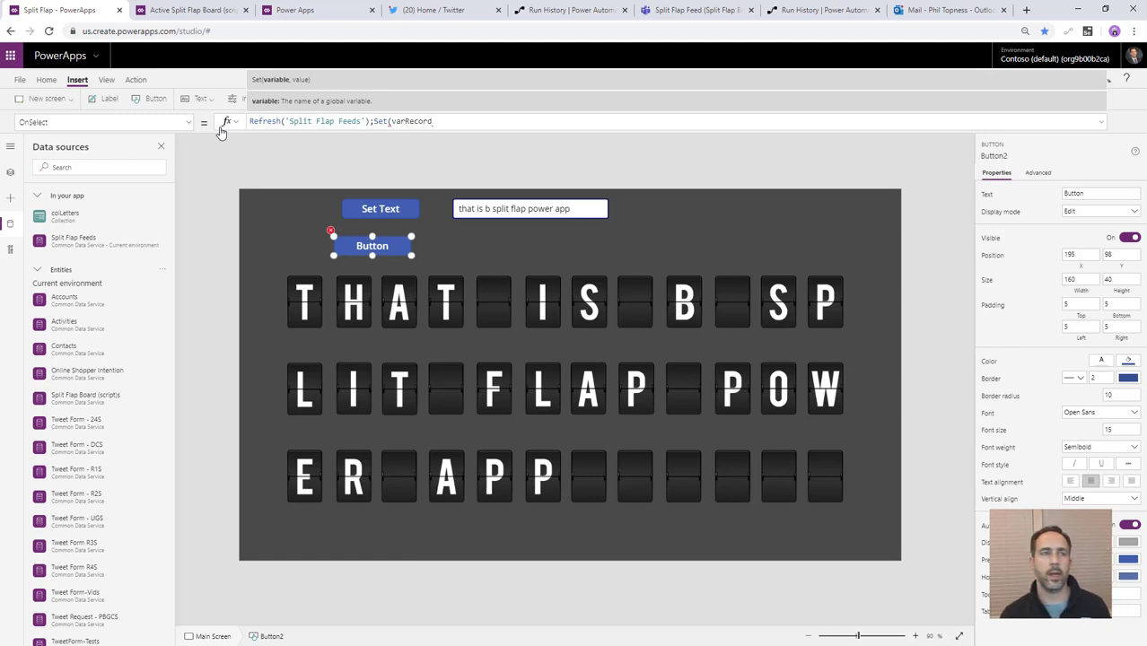
{"action": "type", "text": ", First("}
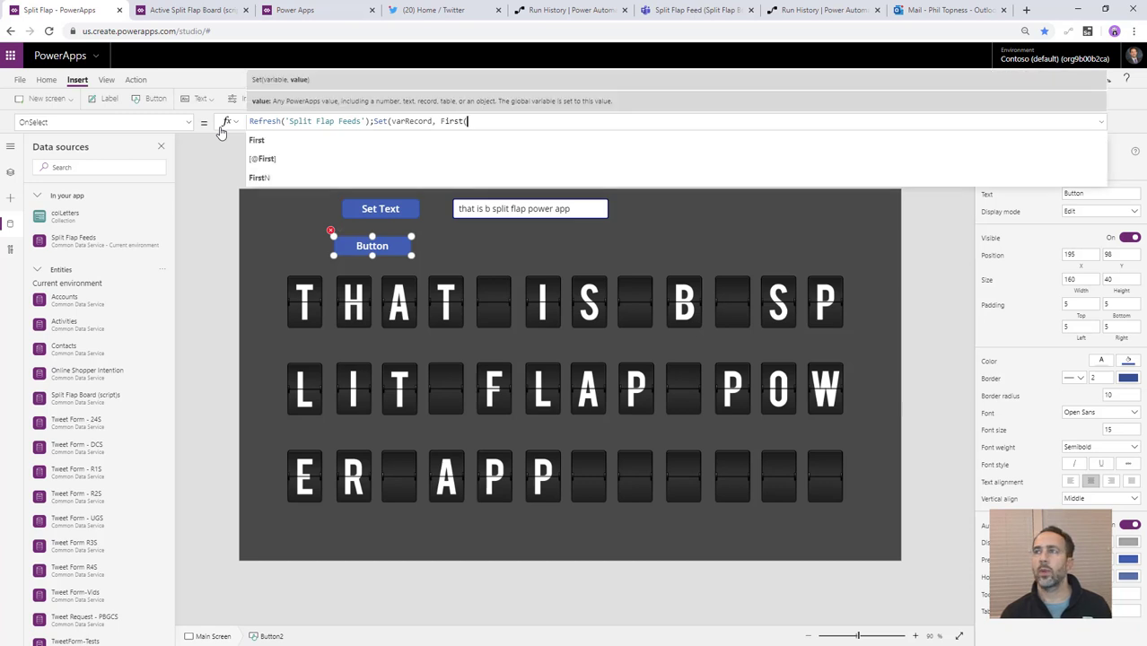
{"action": "type", "text": "Sort"}
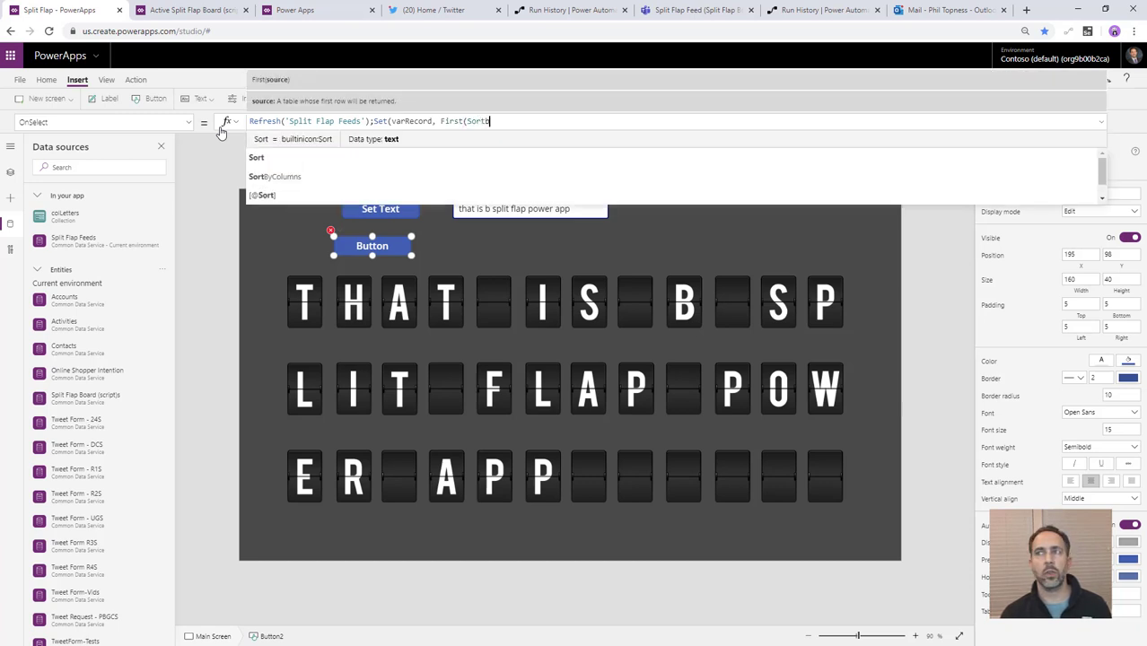
{"action": "type", "text": "ByColumns('Split Flap Feeds',"}
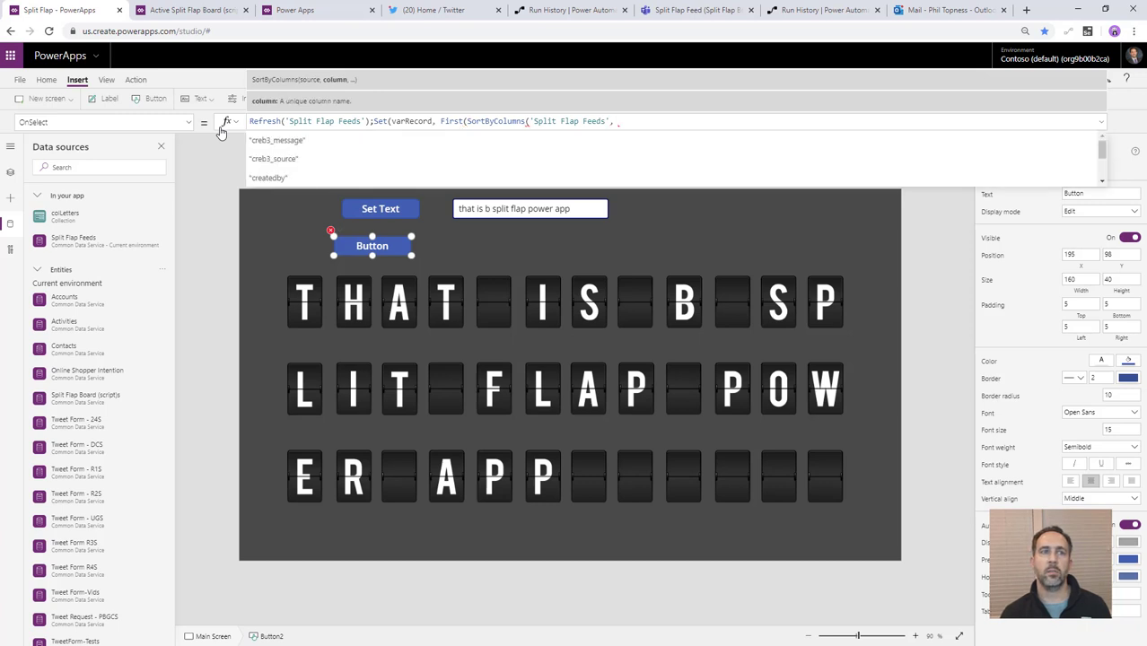
{"action": "key", "text": "Down"}
{"action": "key", "text": "Tab"}
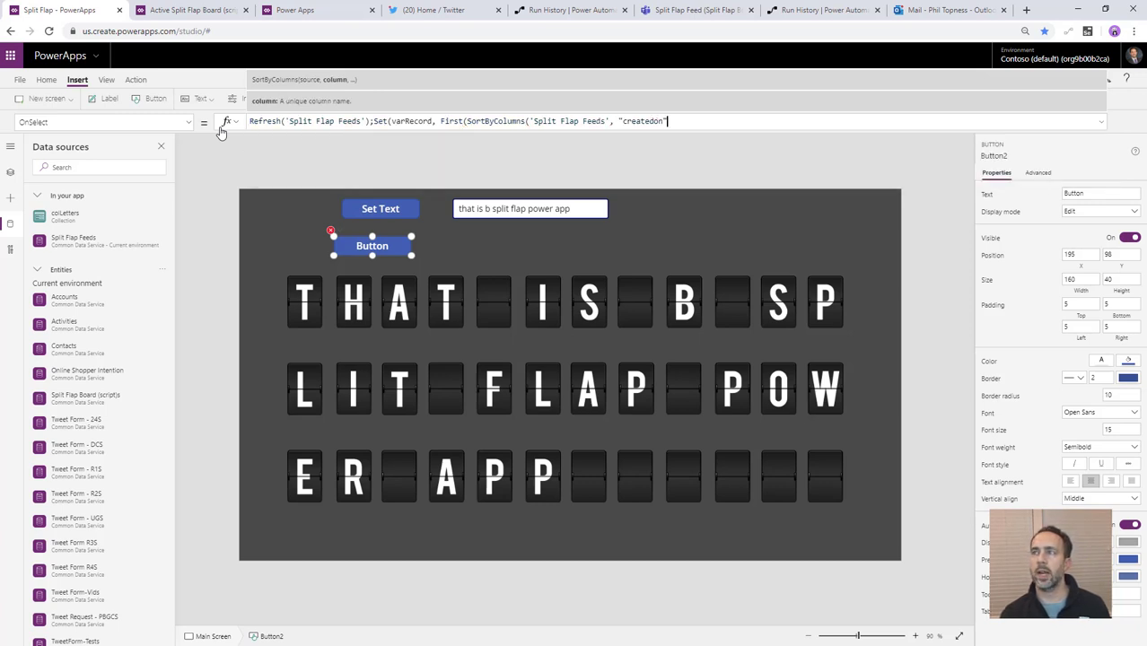
{"action": "type", "text": ", Descending"}
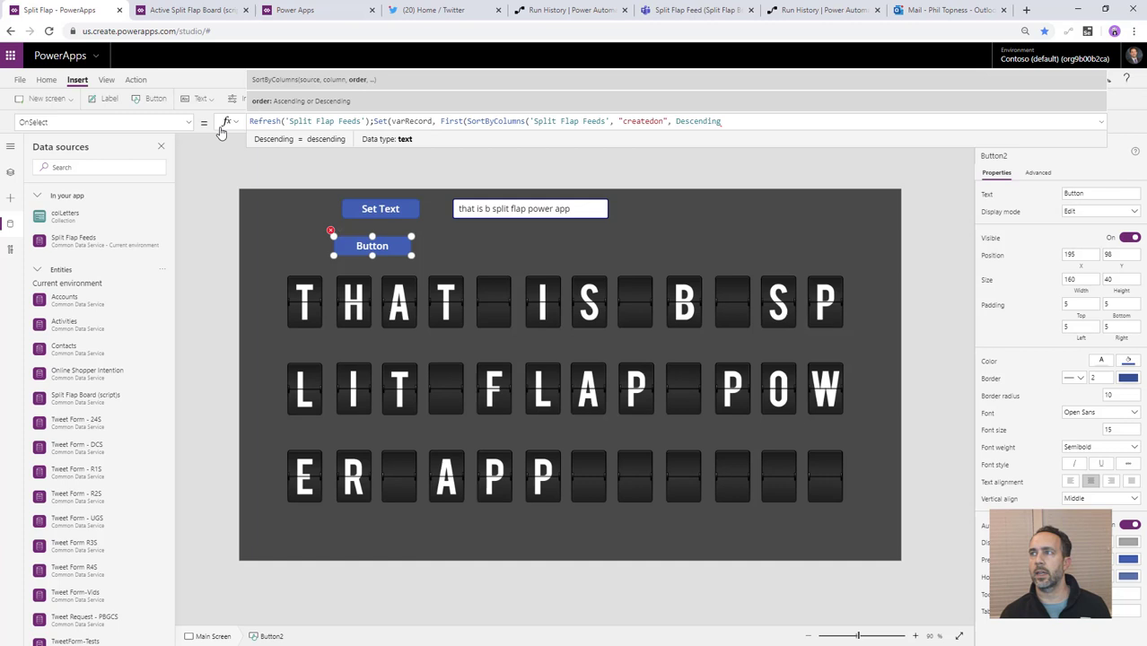
{"action": "type", "text": "))"}
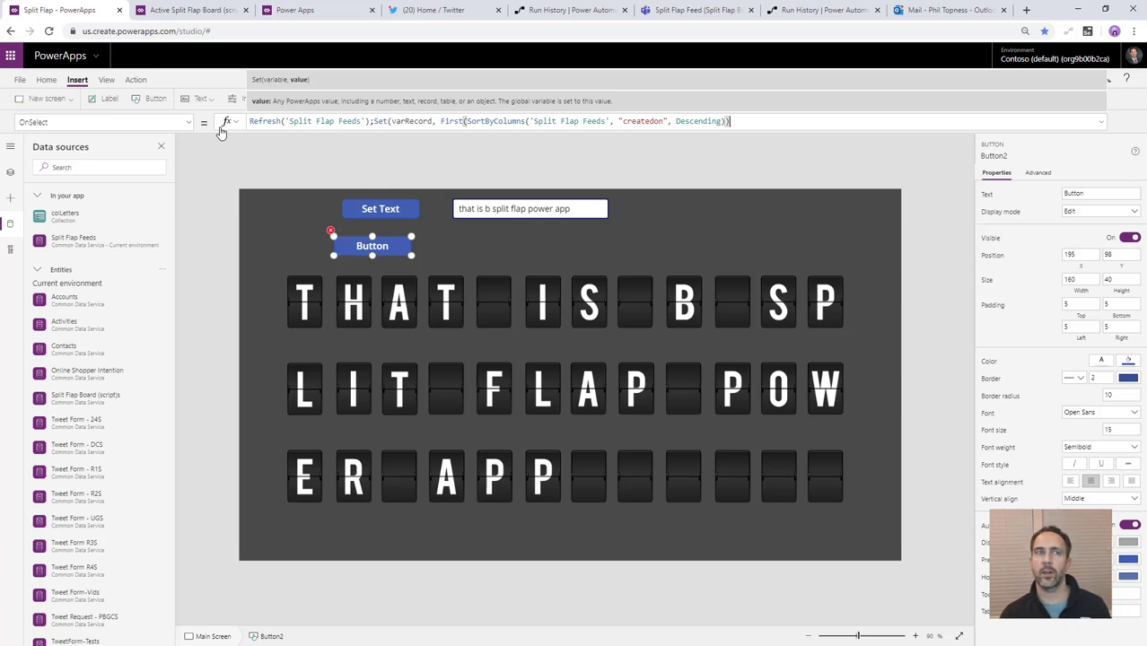
{"action": "type", "text": ")"}
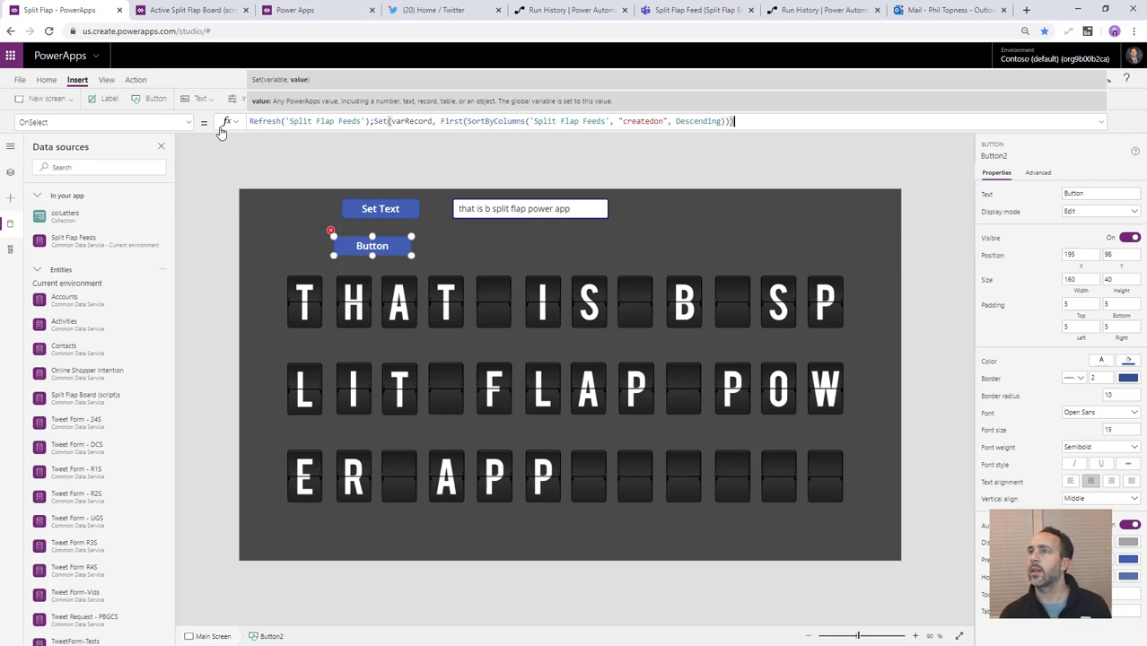
{"action": "type", "text": ";"}
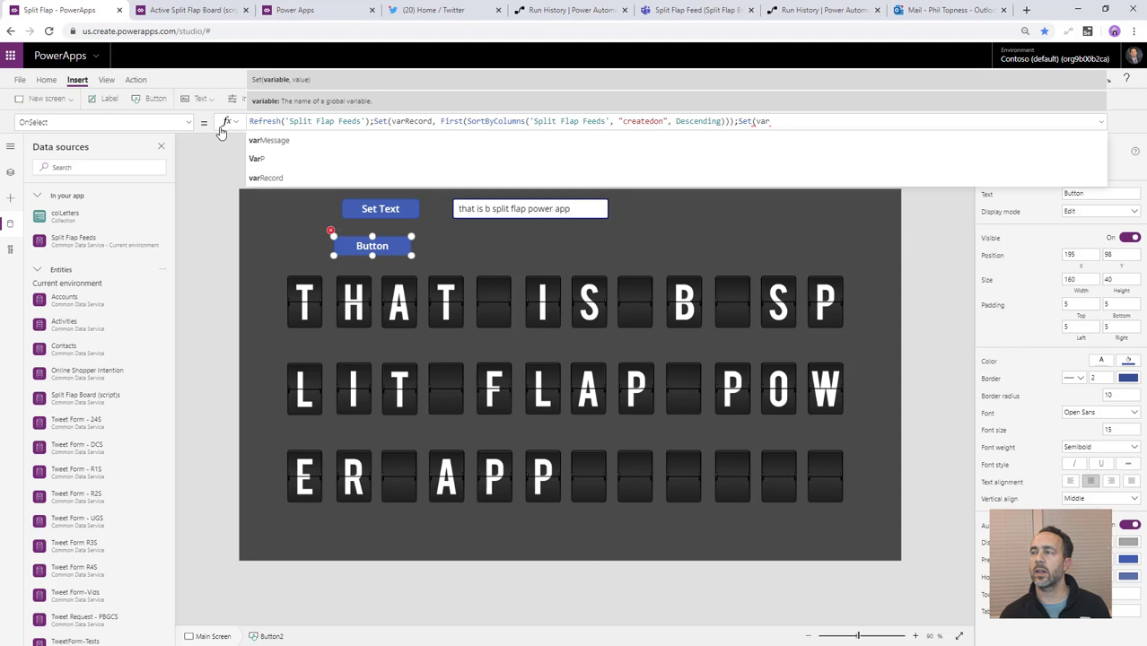
Step: Append Set(varMessage, varRecord.Message) to the button's OnSelect formula
{"action": "type", "text": "Set(var"}
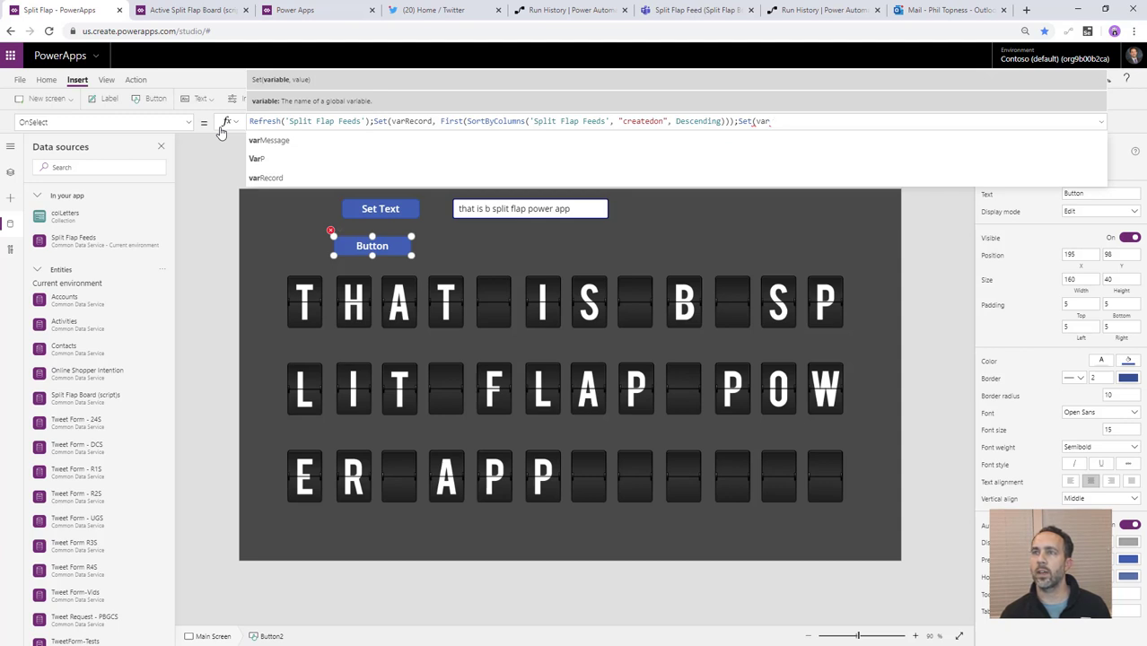
{"action": "key", "text": "Tab"}
{"action": "type", "text": ", y"}
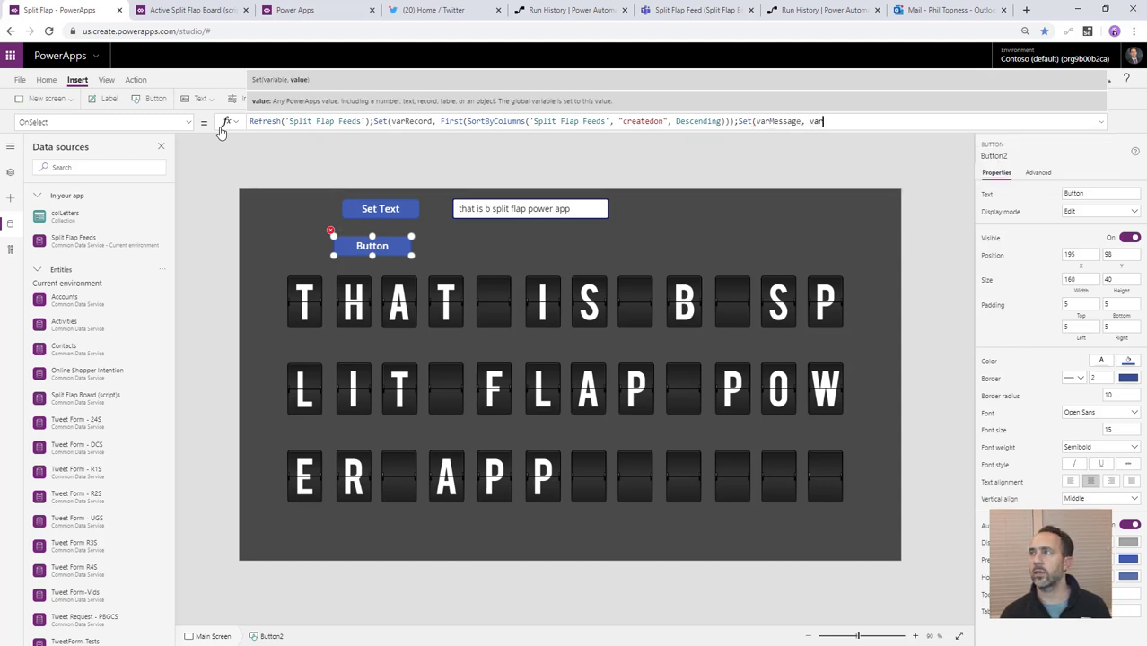
{"action": "key", "text": "Tab"}
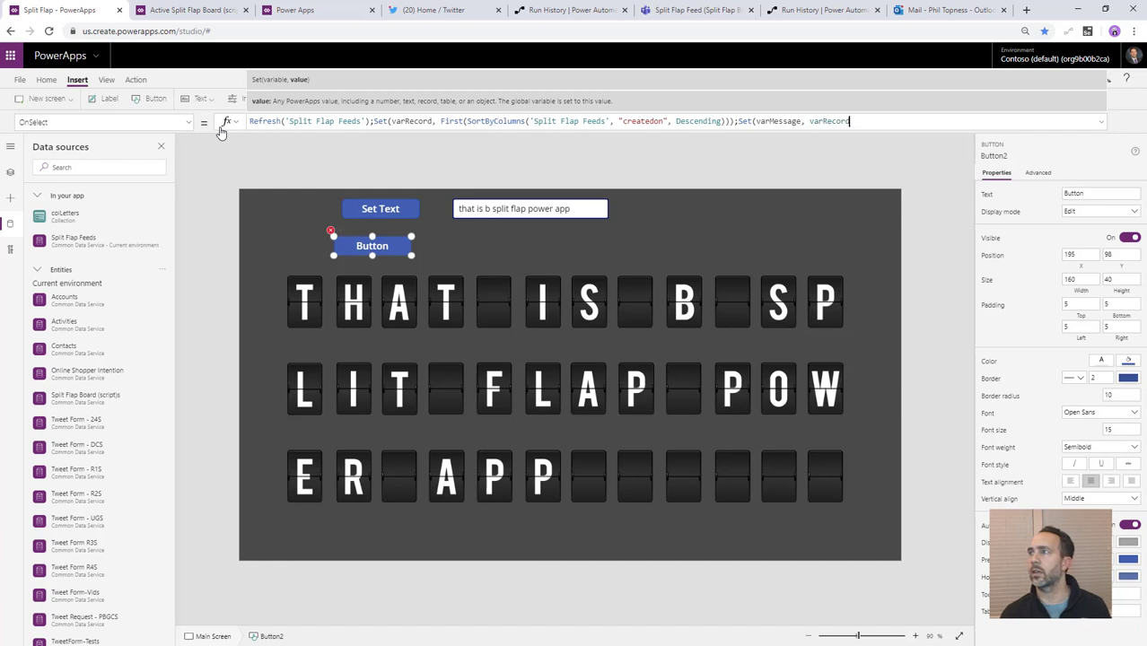
{"action": "type", "text": ".mess"}
{"action": "key", "text": "Tab"}
{"action": "type", "text": ")"}
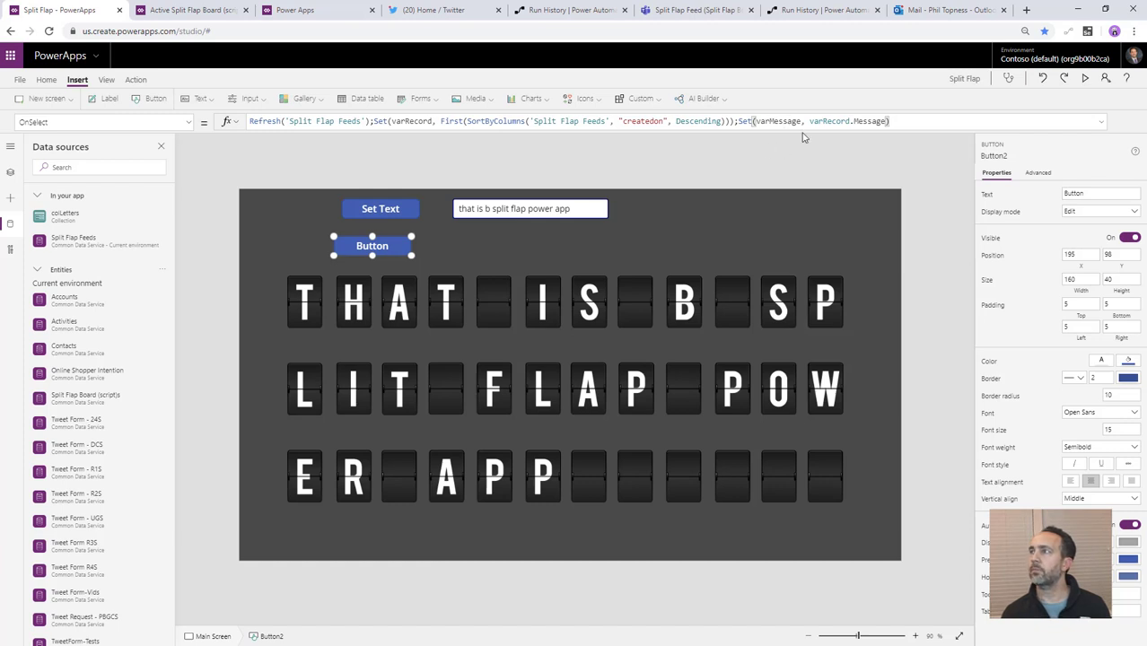
Step: Preview the app, run the button so the board spells HELLO FROM OUTLOOK, then exit preview
{"action": "left_click", "coordinate": [1086, 79]}
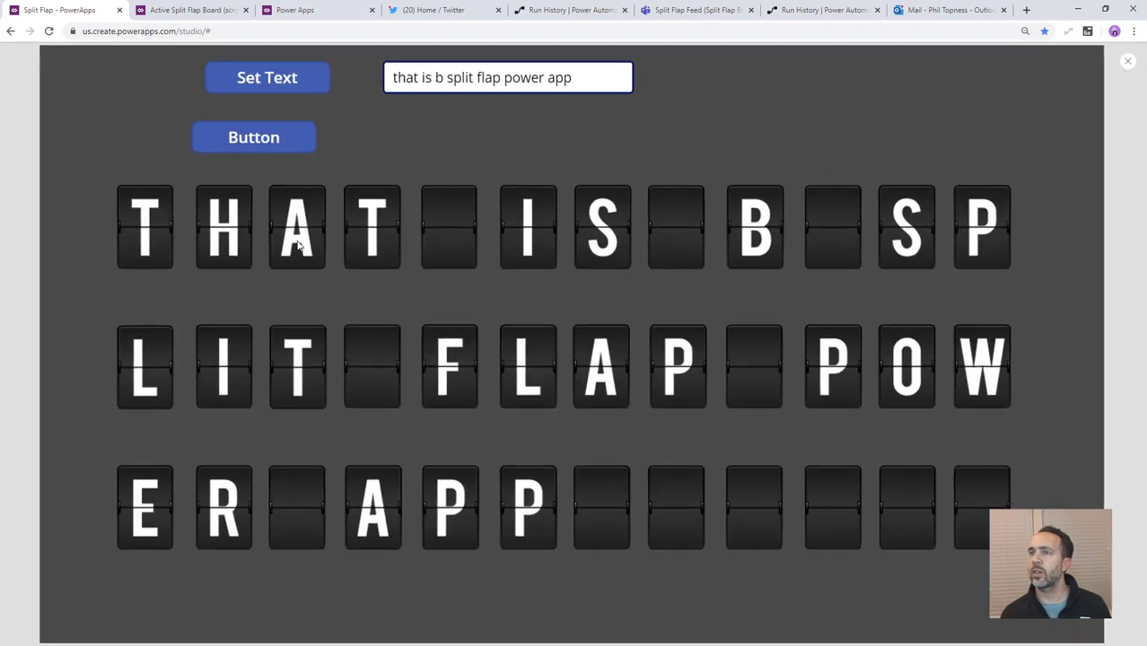
{"action": "left_click", "coordinate": [269, 139]}
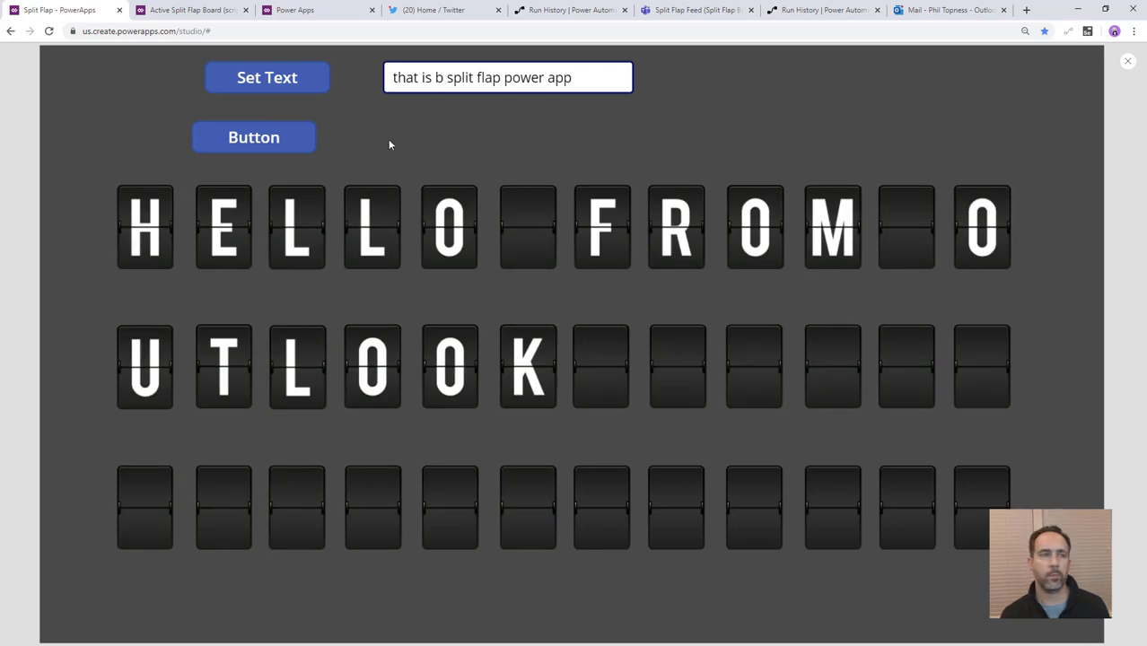
{"action": "key", "text": "Escape"}
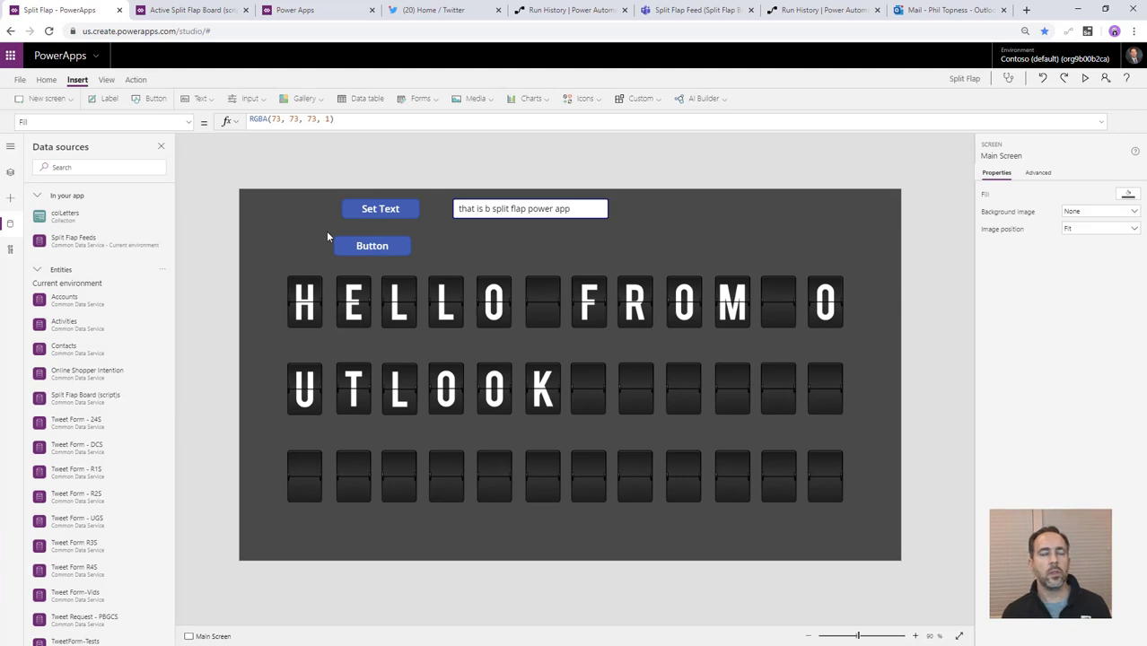
Step: Delete the Set Text button and text input, and move Button to the top-left corner
{"action": "left_click", "coordinate": [406, 213]}
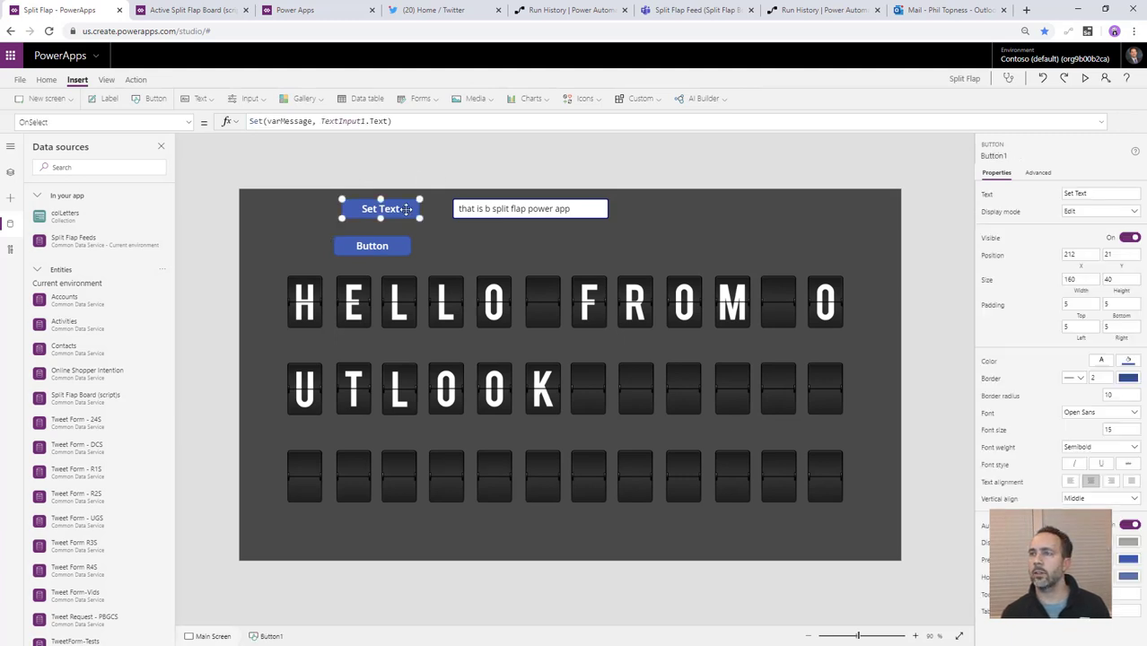
{"action": "key", "text": "Delete"}
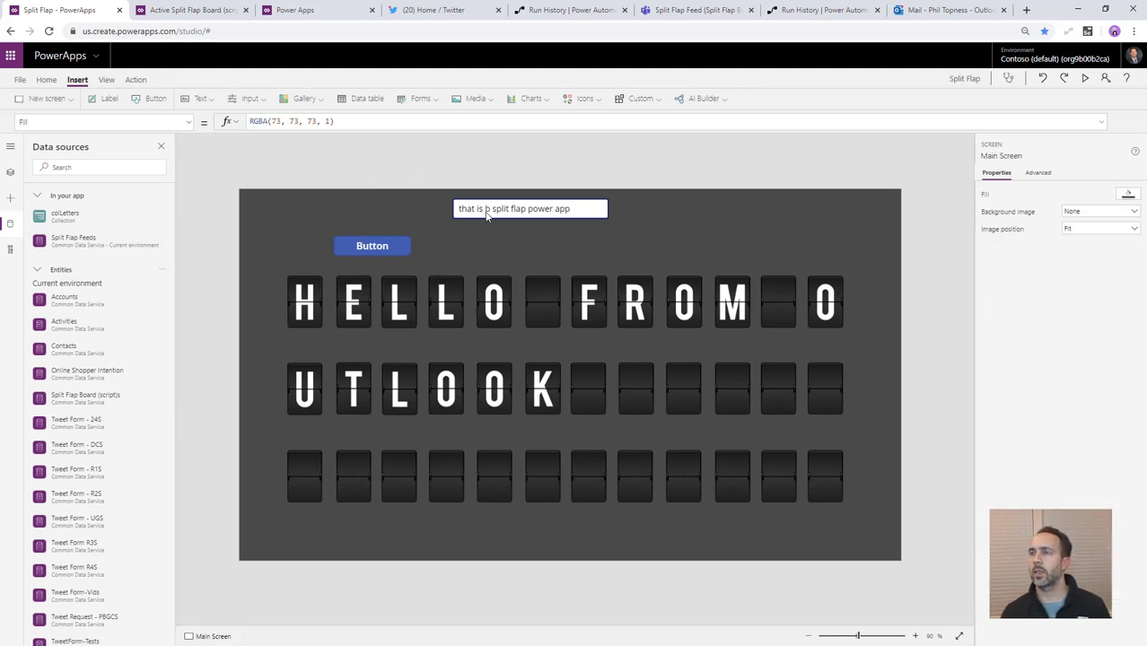
{"action": "left_click", "coordinate": [489, 212]}
{"action": "key", "text": "Delete"}
{"action": "left_click_drag", "start_coordinate": [363, 240], "coordinate": [272, 193]}
Step: Insert a label reading "Arriving Now From" near the top and enlarge it
{"action": "left_click", "coordinate": [107, 98]}
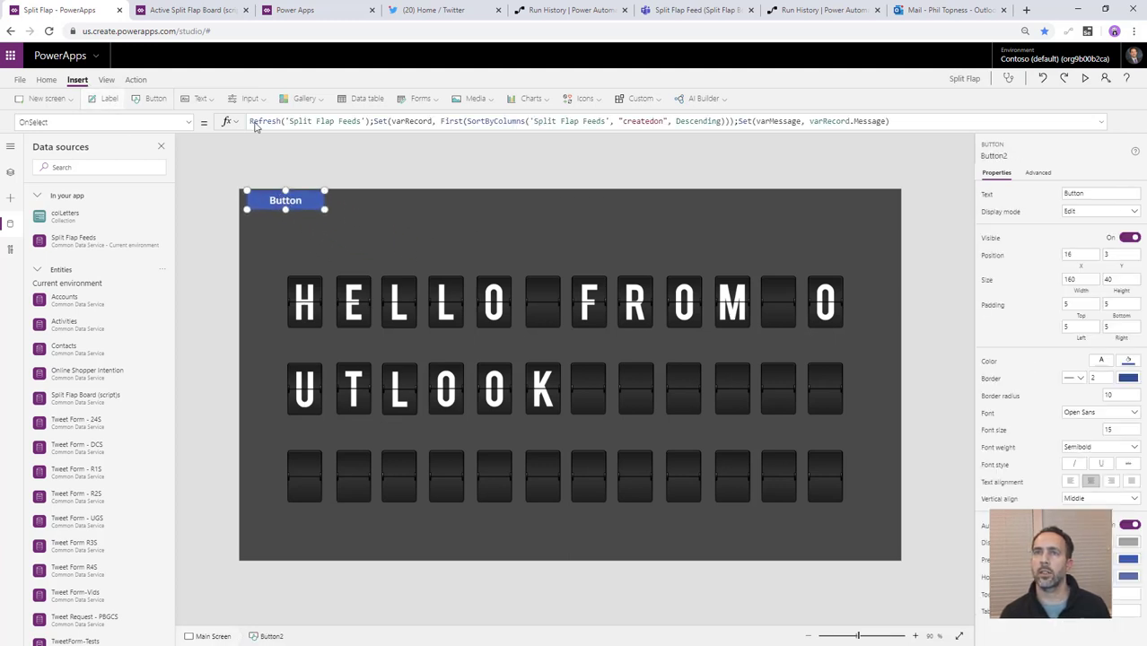
{"action": "left_click_drag", "start_coordinate": [301, 222], "coordinate": [397, 224]}
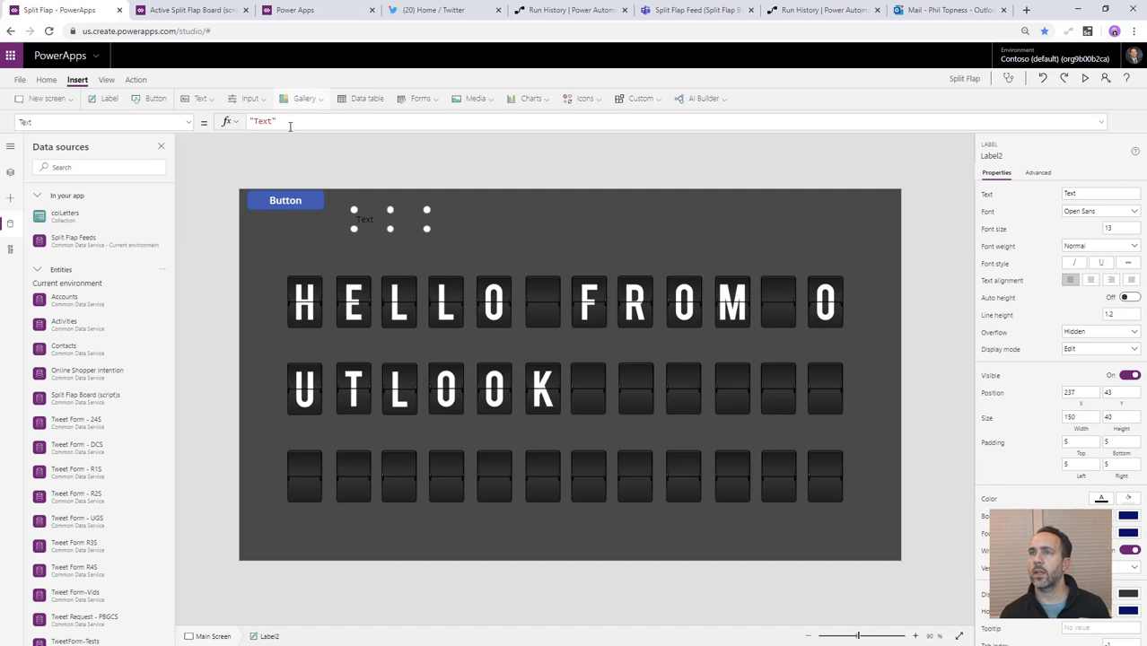
{"action": "left_click_drag", "start_coordinate": [289, 123], "coordinate": [188, 123]}
{"action": "type", "text": "\"Arriving"}
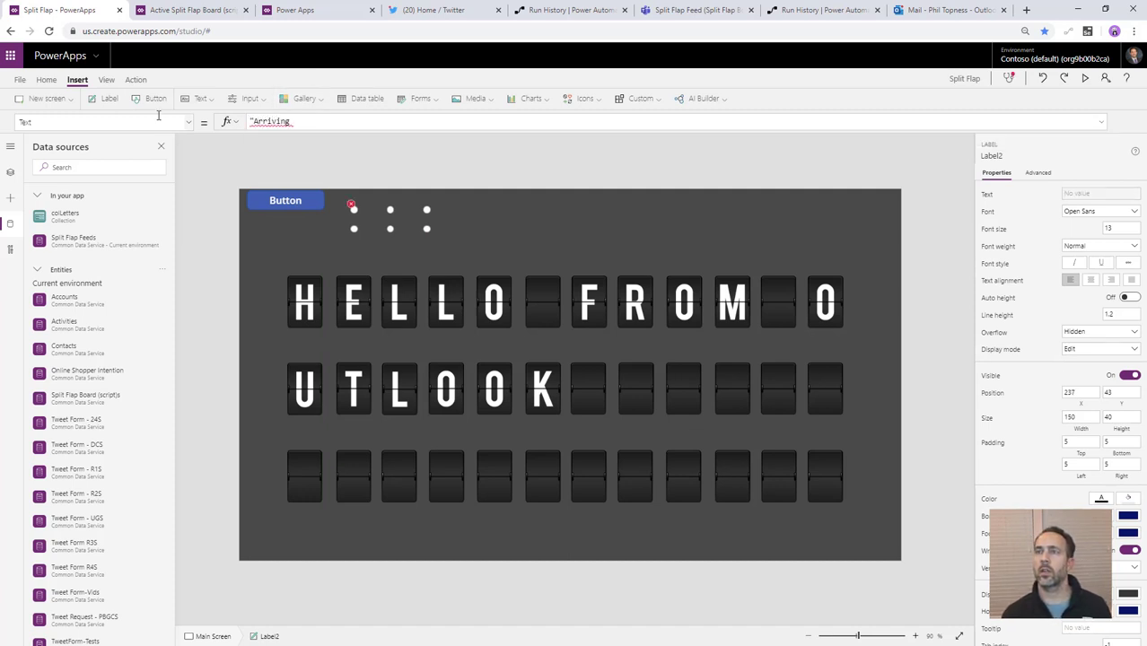
{"action": "type", "text": " Now From\""}
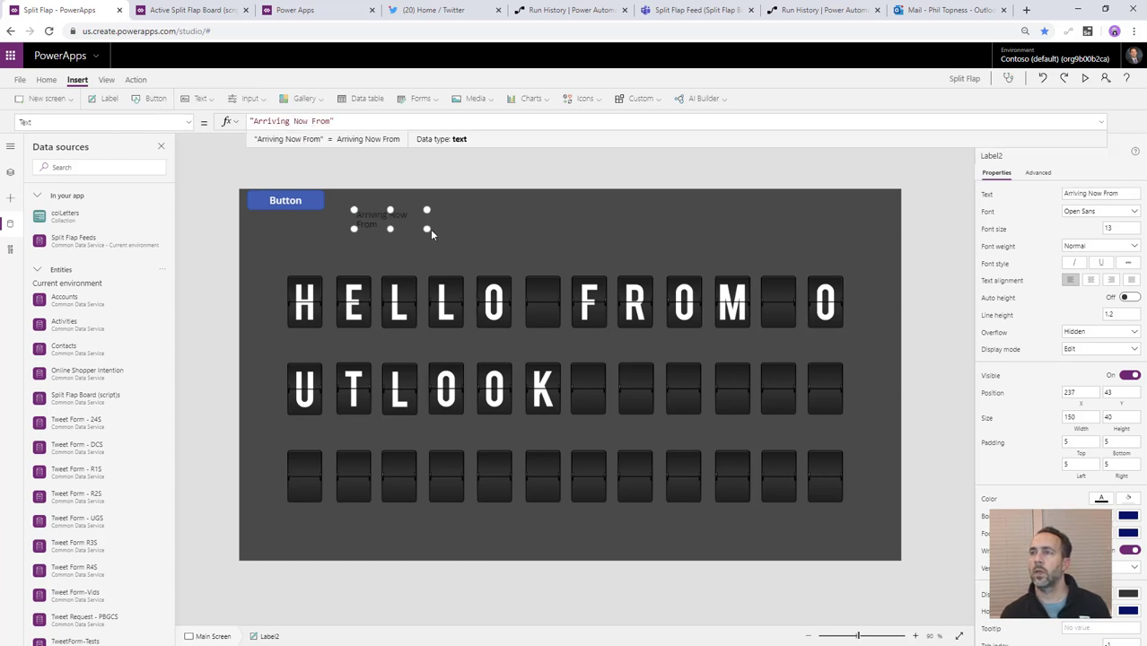
{"action": "left_click_drag", "start_coordinate": [430, 230], "coordinate": [562, 252]}
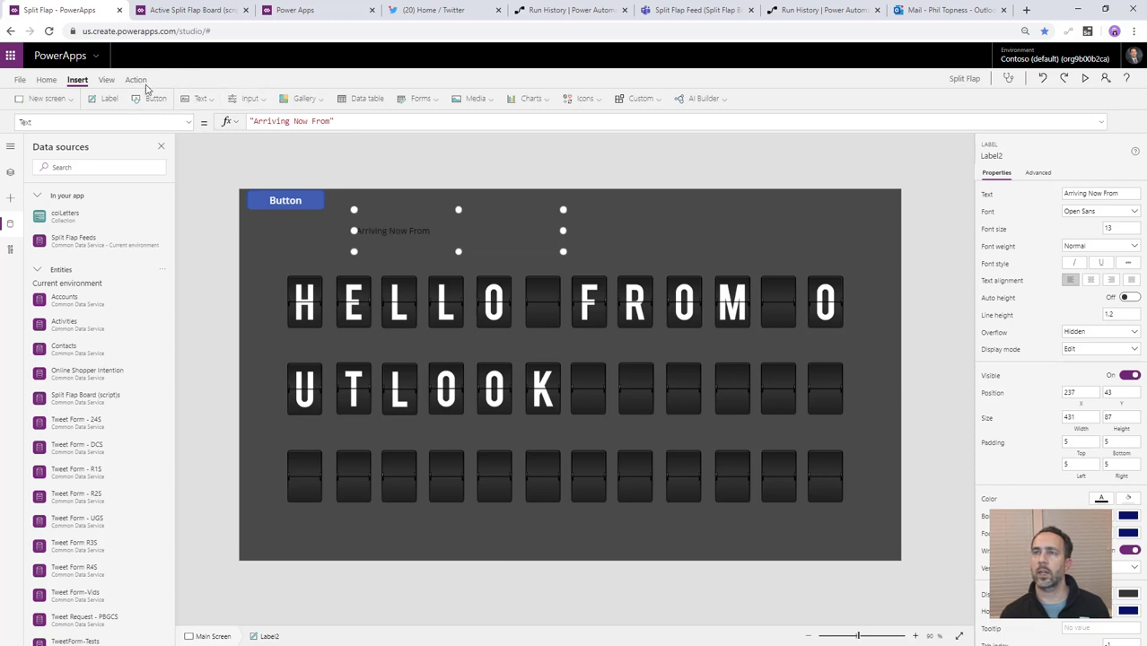
Step: Format the heading as white Lato size 60 and widen it to fit one line
{"action": "left_click", "coordinate": [46, 79]}
{"action": "left_click", "coordinate": [184, 98]}
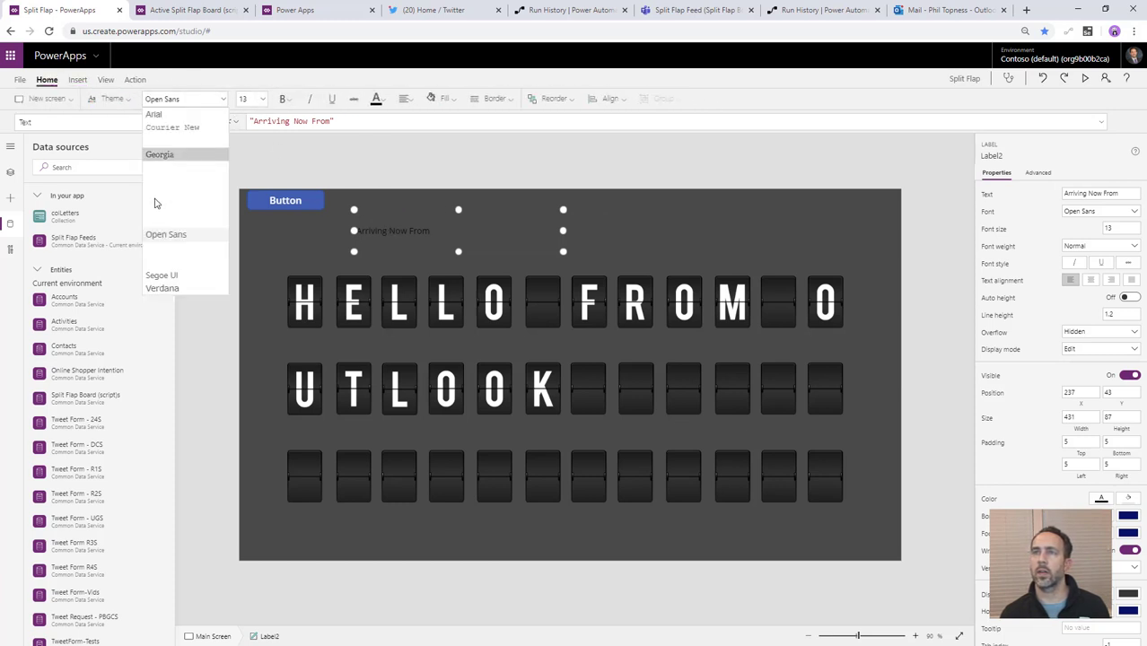
{"action": "left_click", "coordinate": [158, 199]}
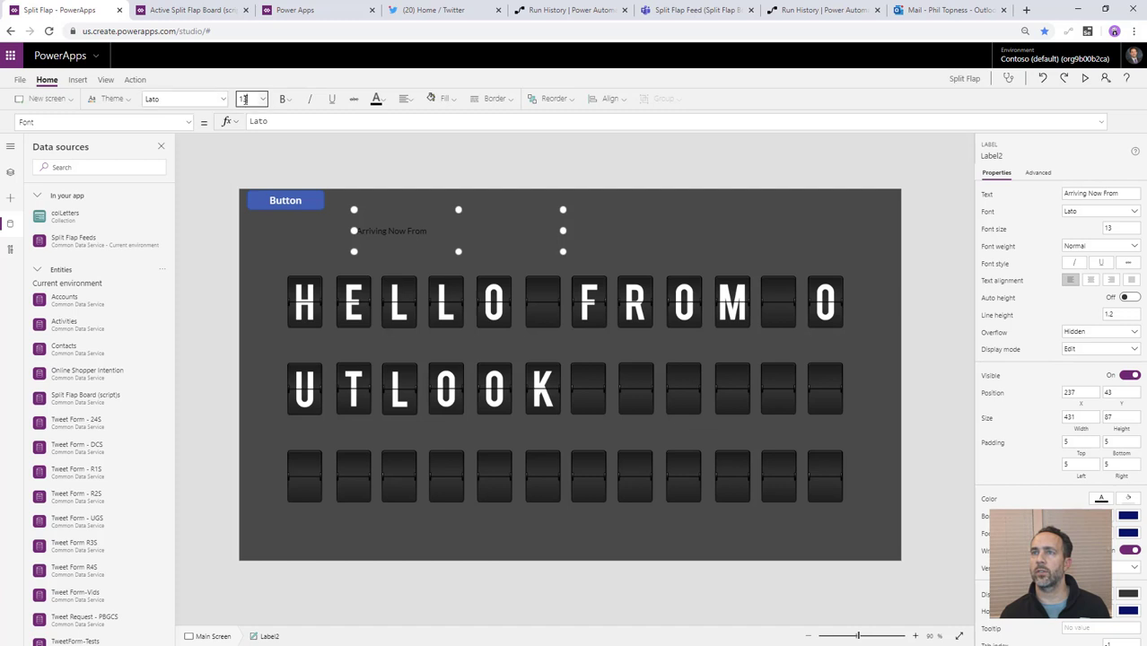
{"action": "left_click", "coordinate": [244, 98]}
{"action": "type", "text": "60"}
{"action": "key", "text": "Tab"}
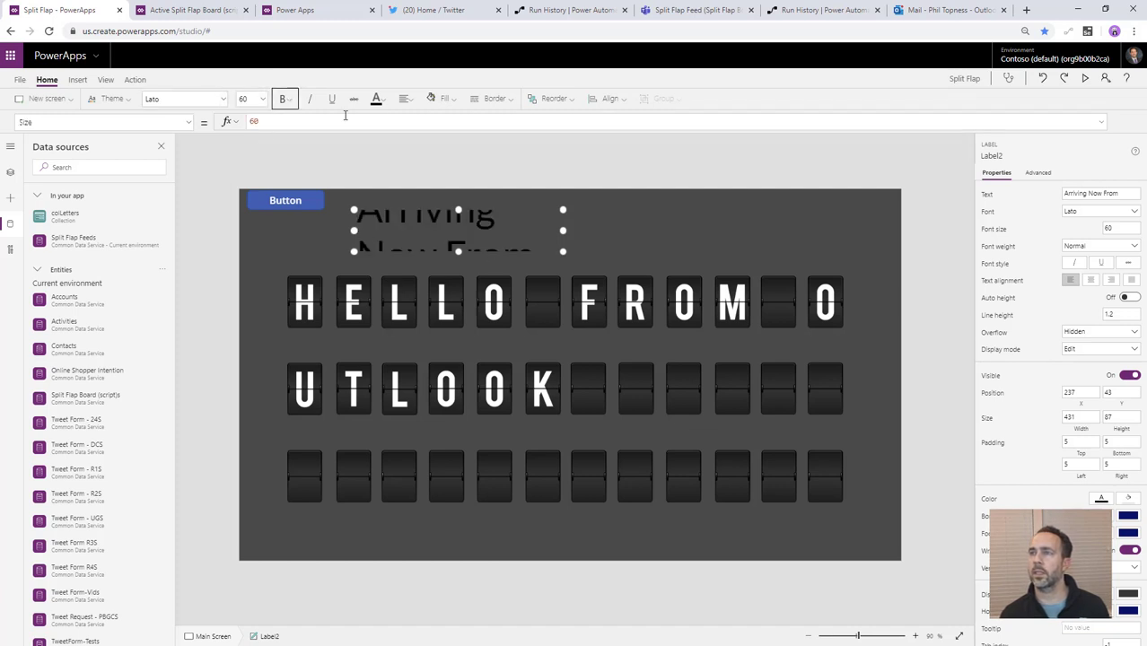
{"action": "left_click", "coordinate": [377, 99]}
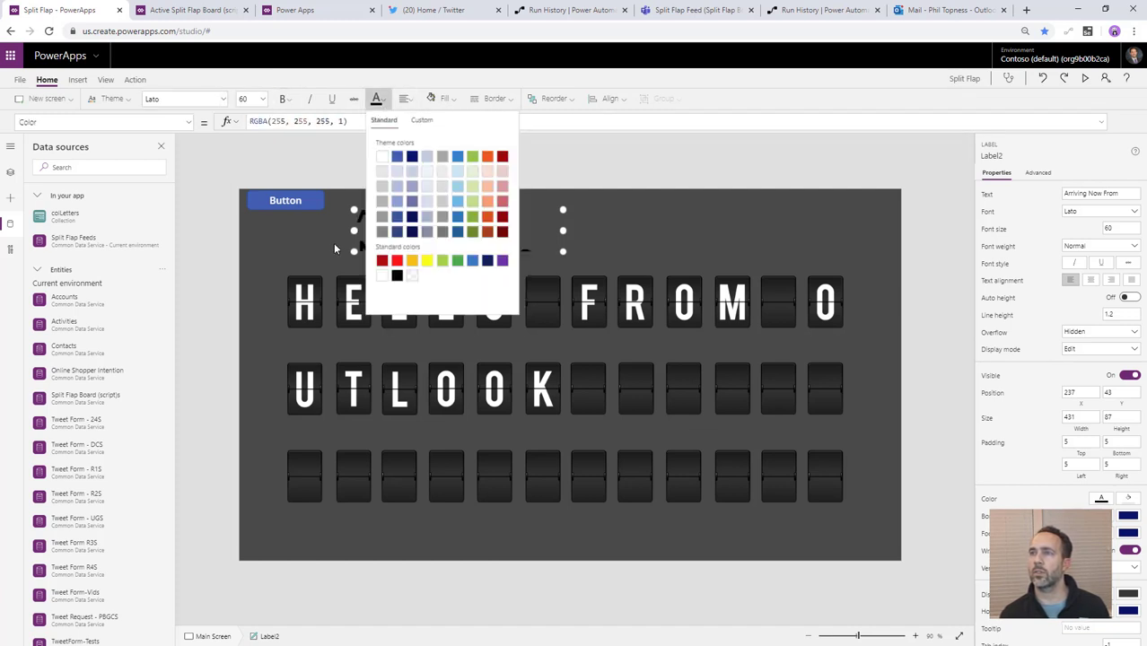
{"action": "left_click_drag", "start_coordinate": [355, 228], "coordinate": [317, 228]}
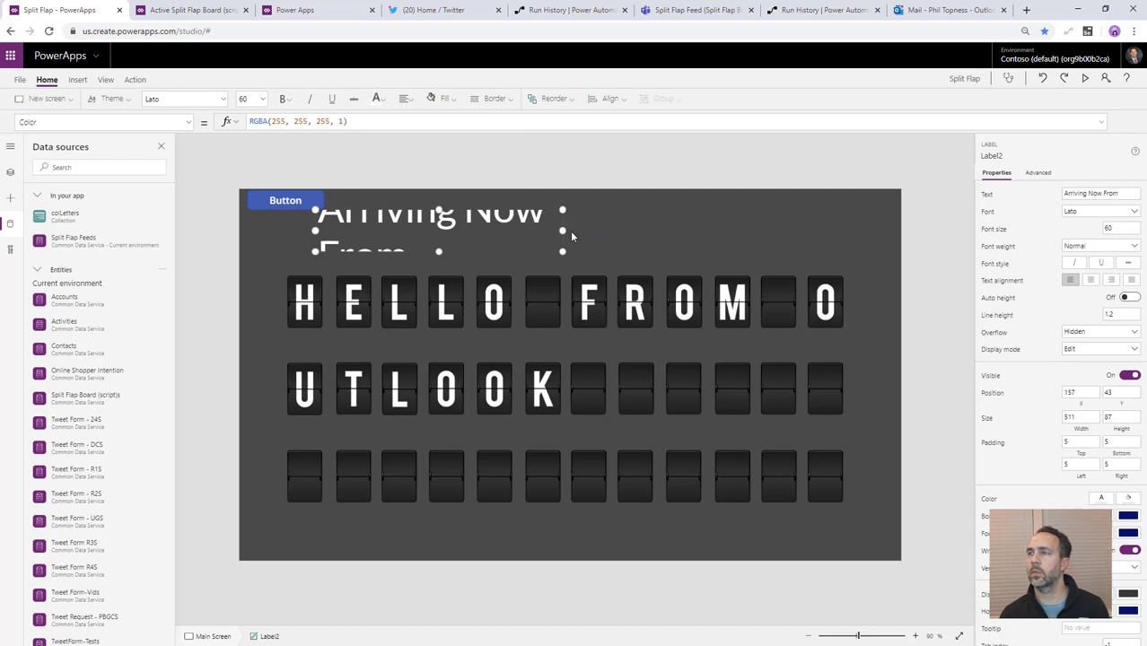
{"action": "left_click_drag", "start_coordinate": [563, 230], "coordinate": [601, 223]}
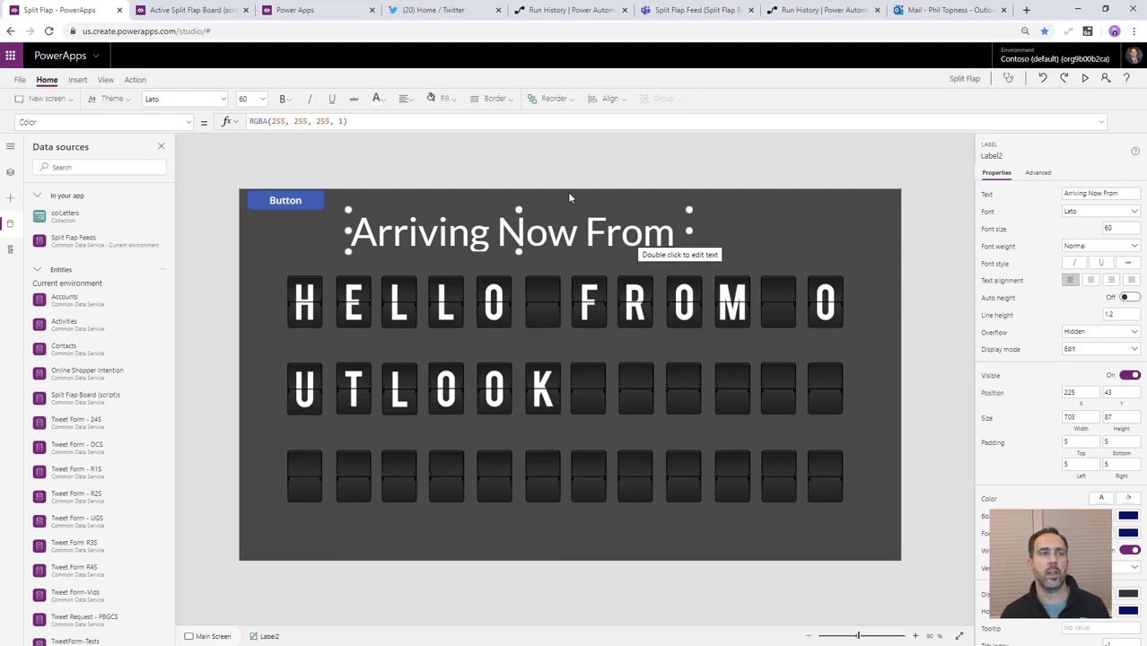
Step: Upload Outlook.png, Teams.png and Twitter.png from SourceIcons to Media, then return to the canvas
{"action": "left_click", "coordinate": [78, 81]}
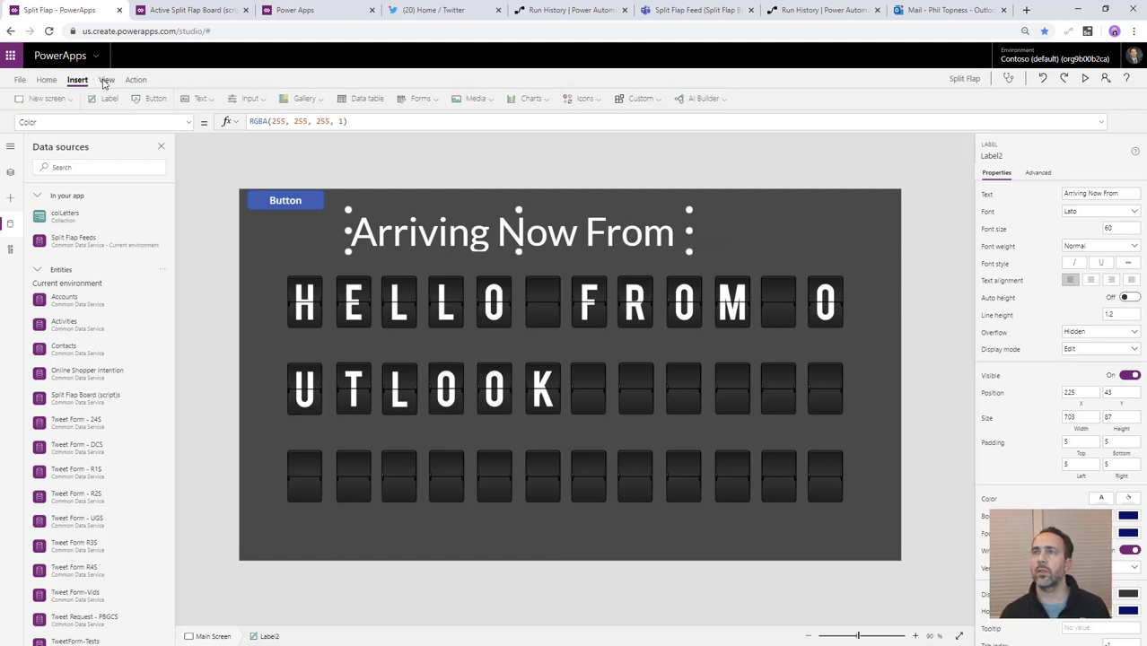
{"action": "left_click", "coordinate": [106, 81]}
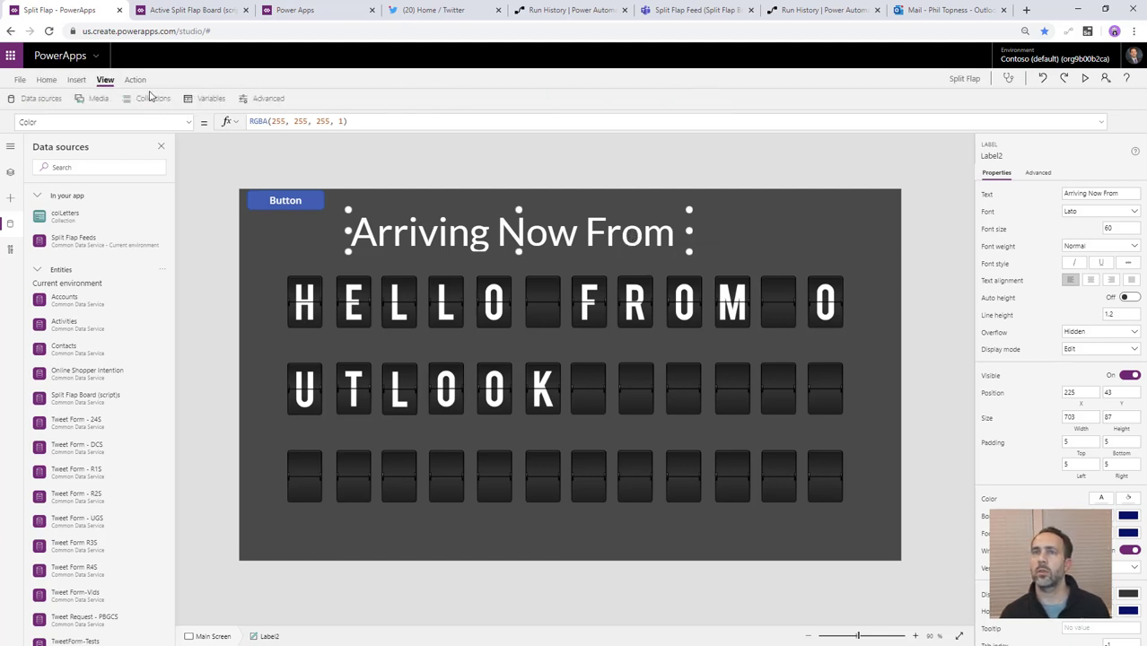
{"action": "left_click", "coordinate": [103, 99]}
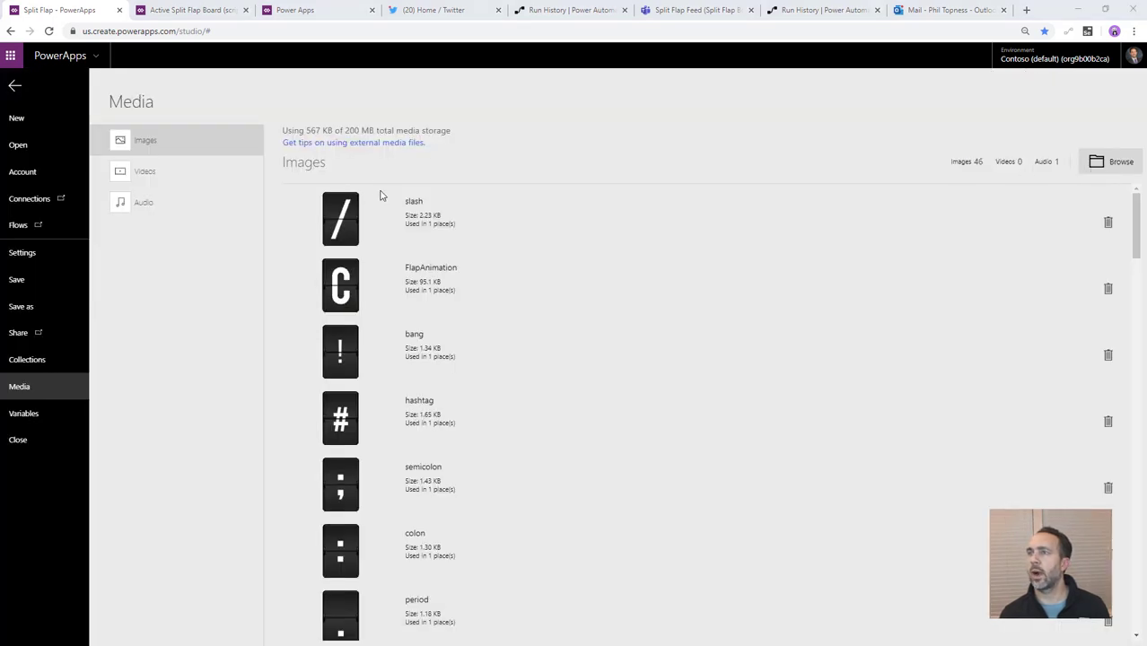
{"action": "left_click", "coordinate": [316, 28]}
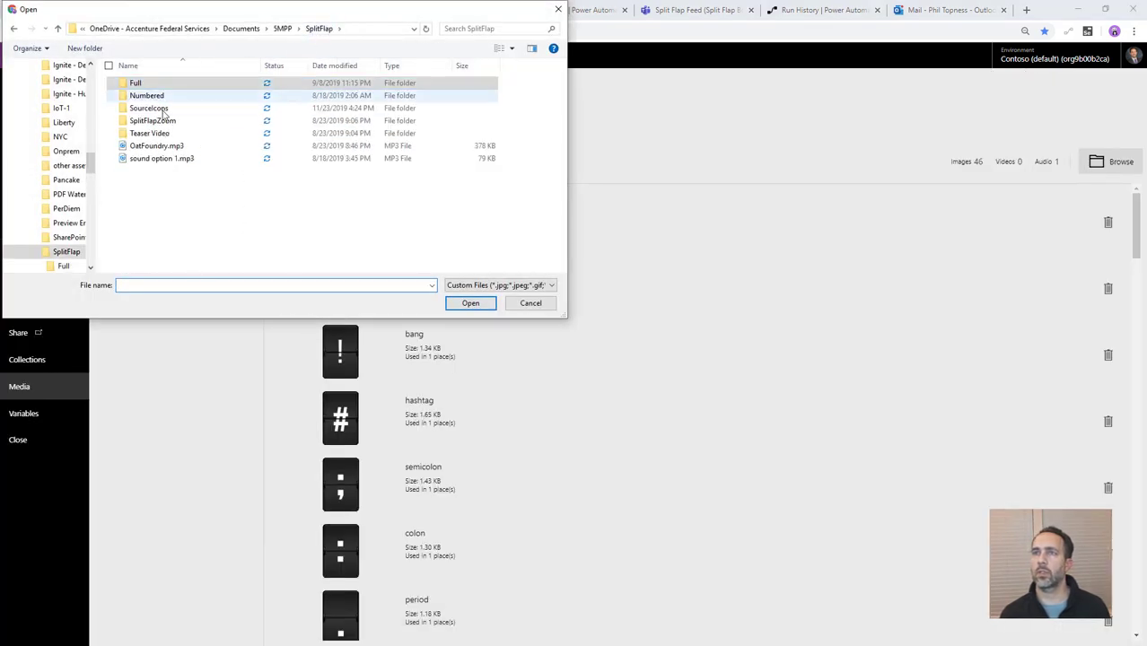
{"action": "double_click", "coordinate": [148, 108]}
{"action": "left_click_drag", "start_coordinate": [305, 145], "coordinate": [125, 90]}
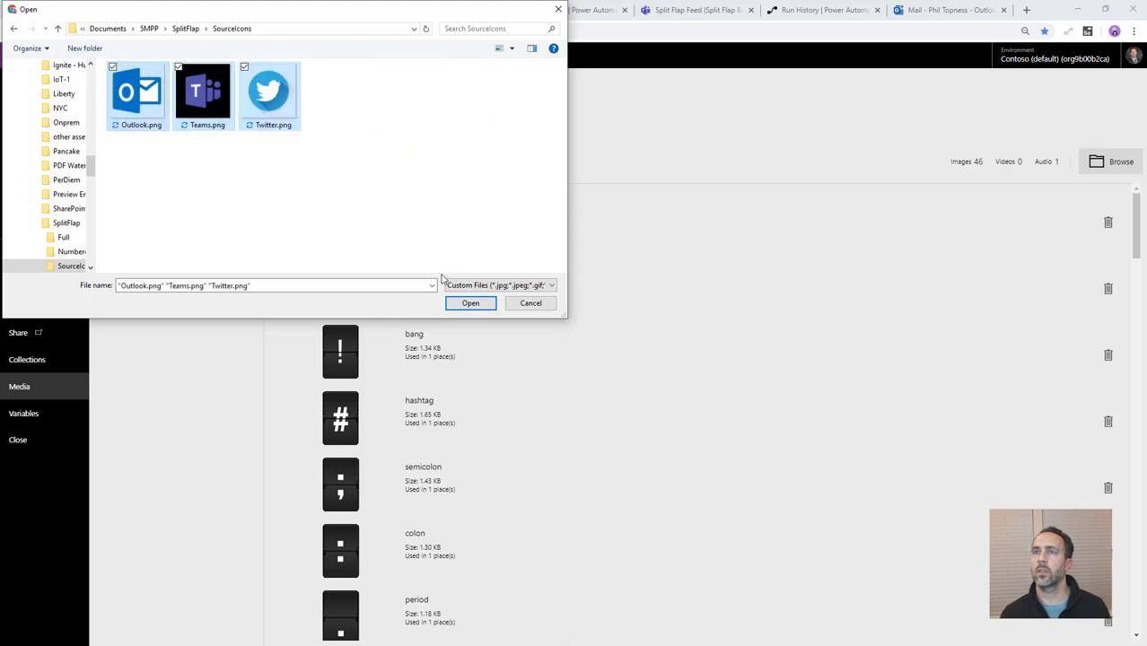
{"action": "left_click", "coordinate": [467, 304]}
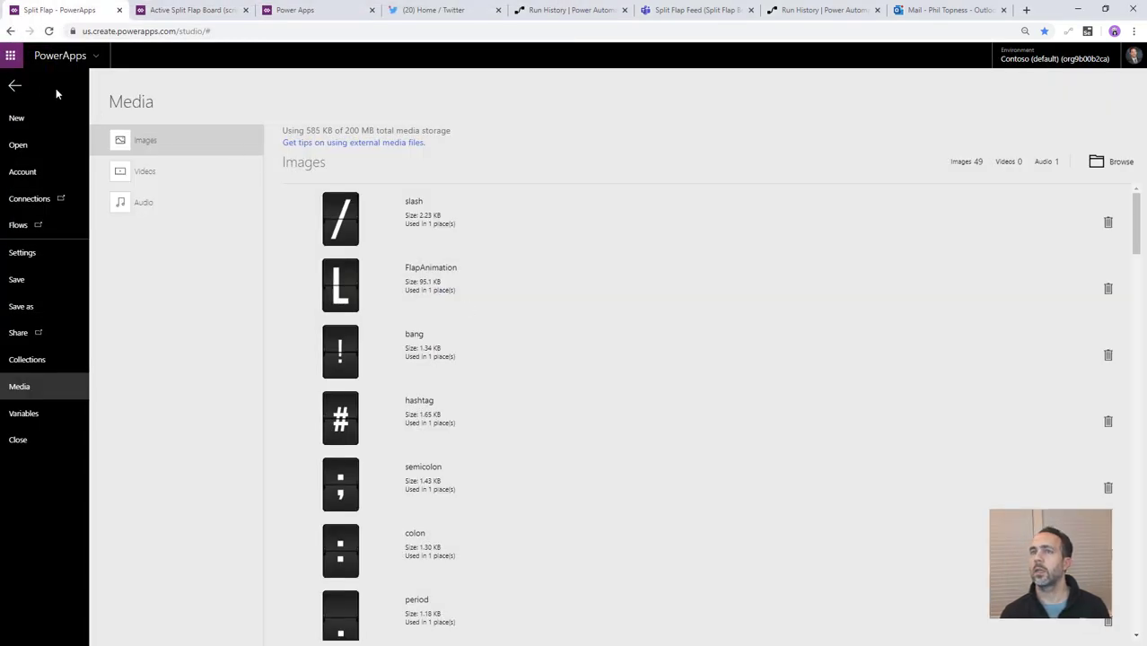
{"action": "left_click", "coordinate": [18, 86]}
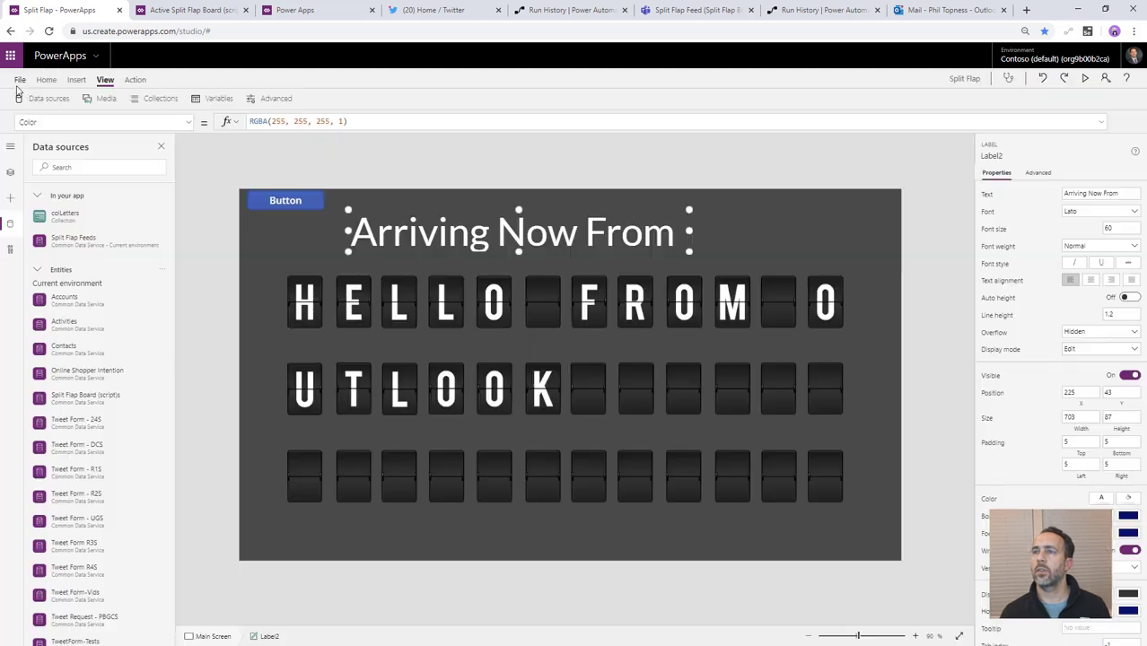
Step: Insert an image beside the Arriving Now From heading showing the Outlook logo
{"action": "left_click", "coordinate": [77, 80]}
{"action": "left_click", "coordinate": [471, 98]}
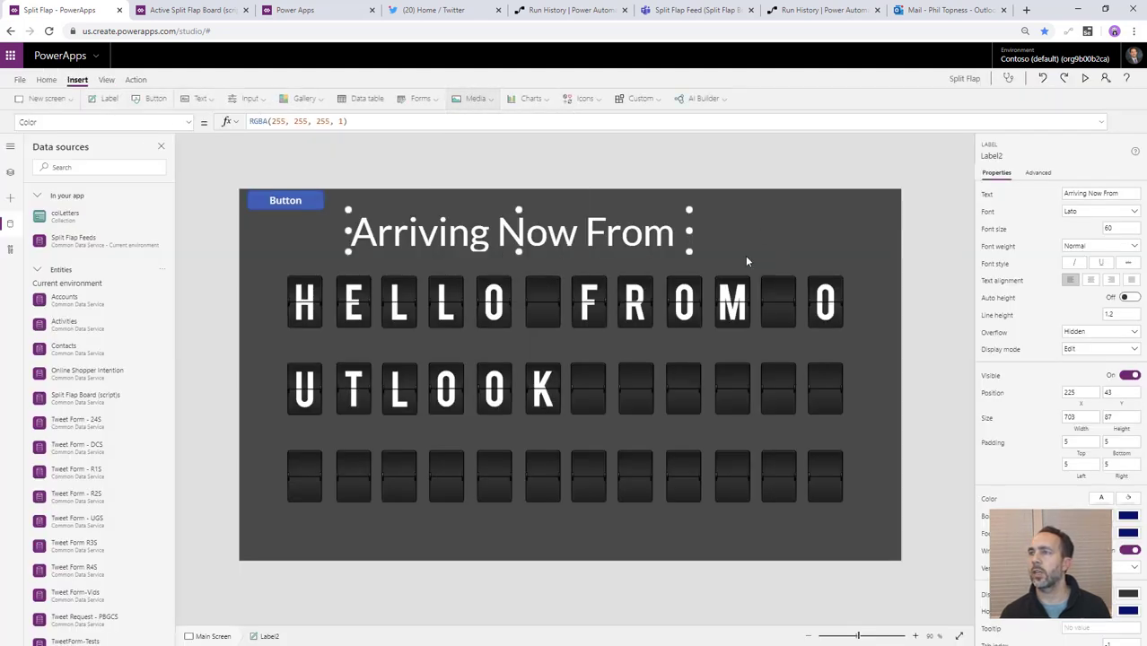
{"action": "left_click_drag", "start_coordinate": [283, 232], "coordinate": [715, 227]}
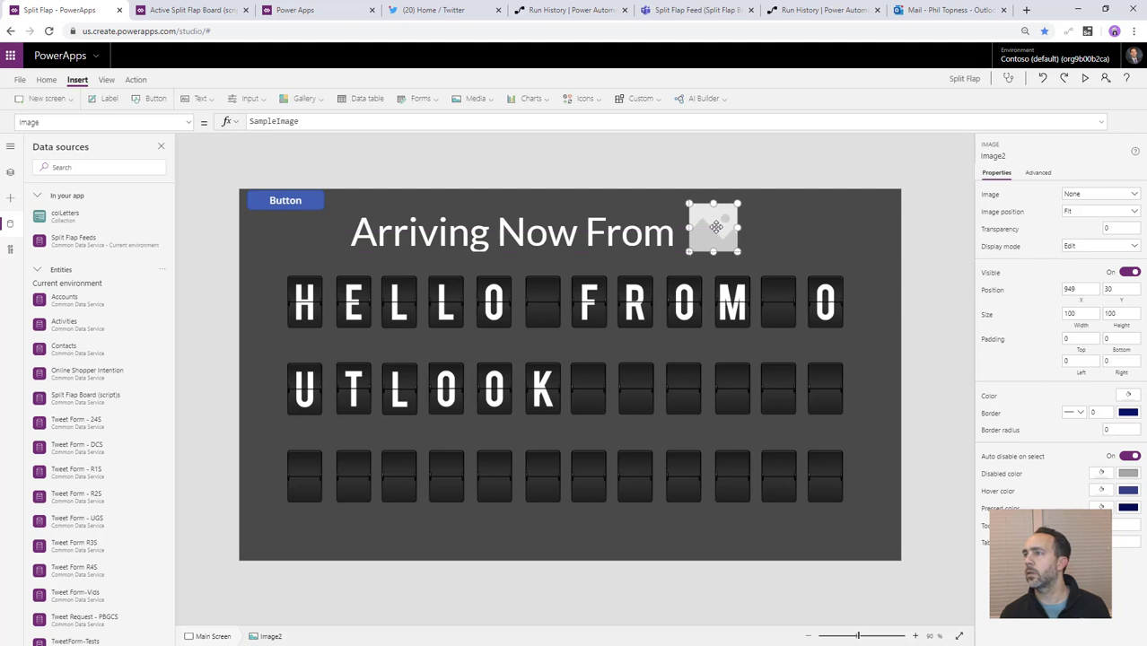
{"action": "left_click", "coordinate": [1100, 196]}
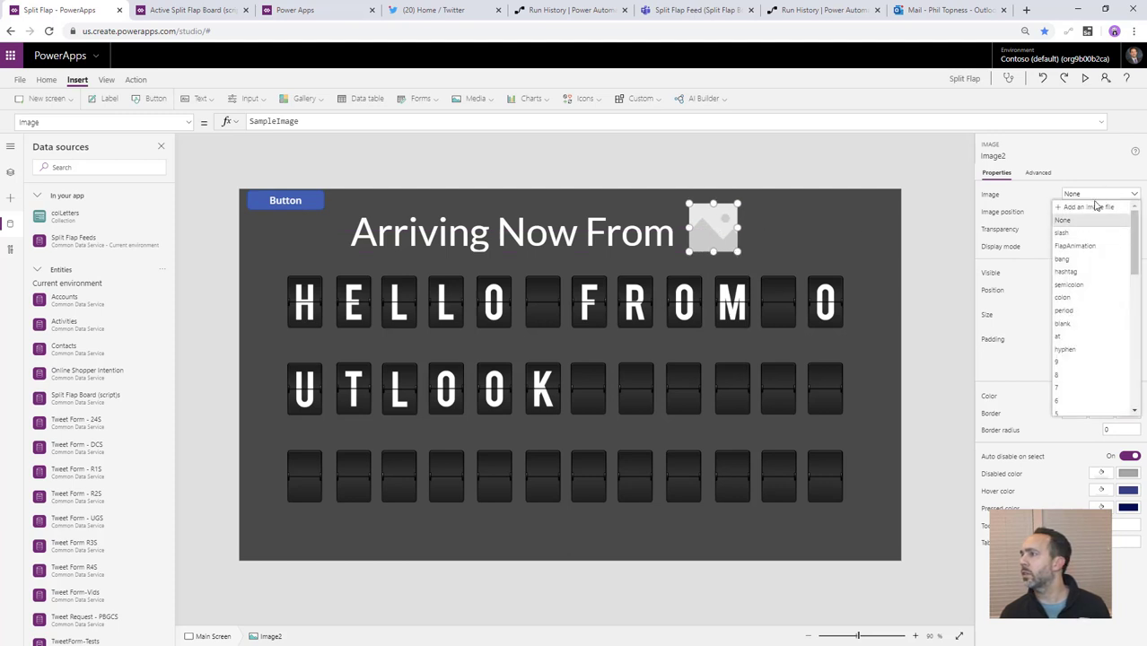
{"action": "left_click", "coordinate": [1100, 195]}
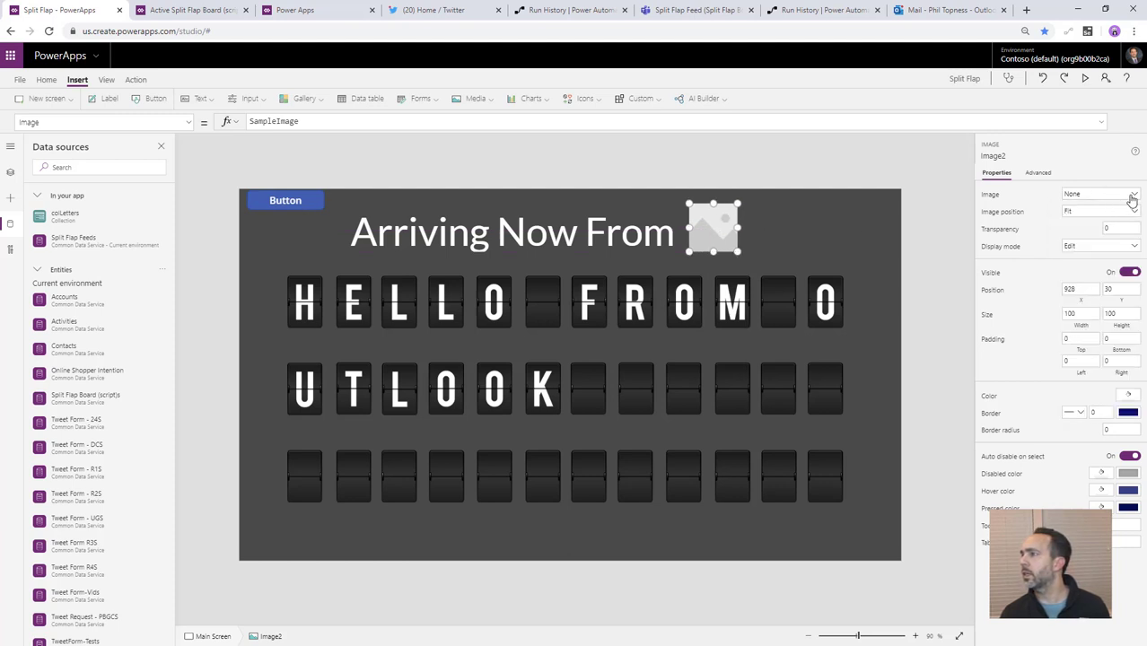
{"action": "left_click", "coordinate": [1132, 198]}
{"action": "scroll", "coordinate": [1097, 339], "scroll_direction": "down", "scroll_amount": 5}
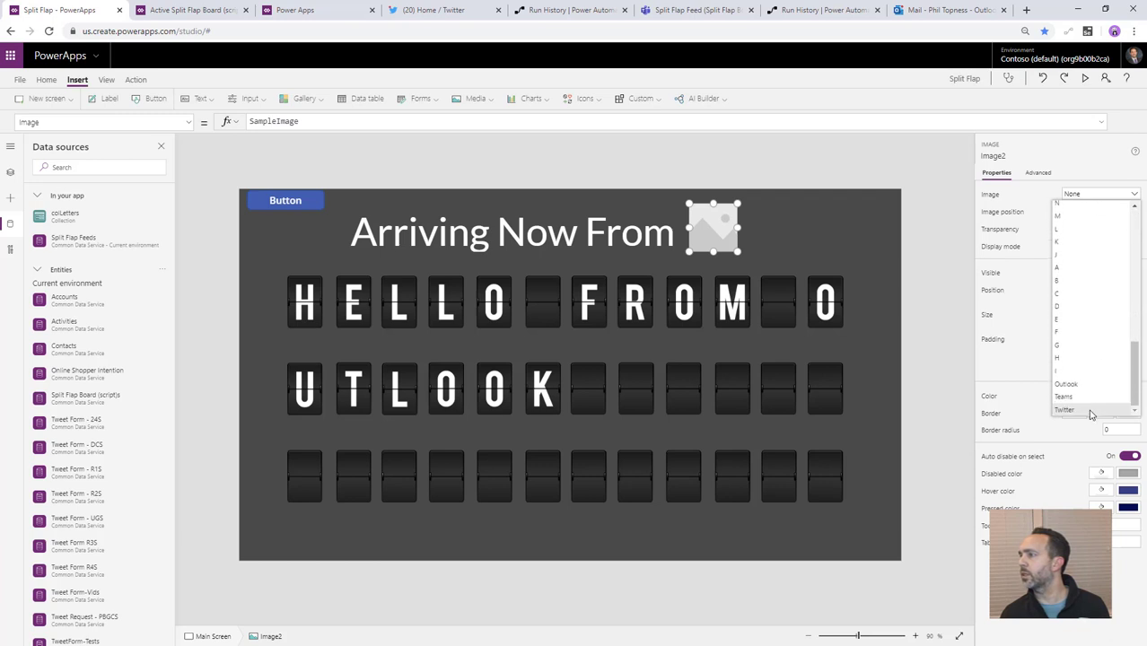
{"action": "left_click", "coordinate": [1080, 385]}
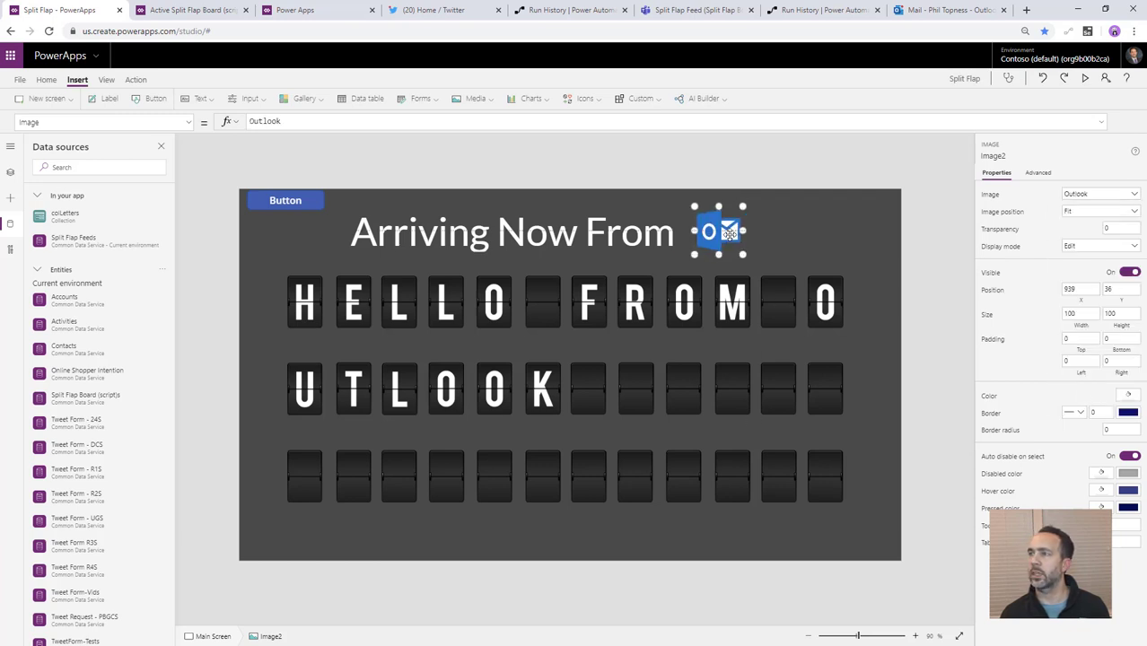
{"action": "left_click_drag", "start_coordinate": [729, 234], "coordinate": [724, 232]}
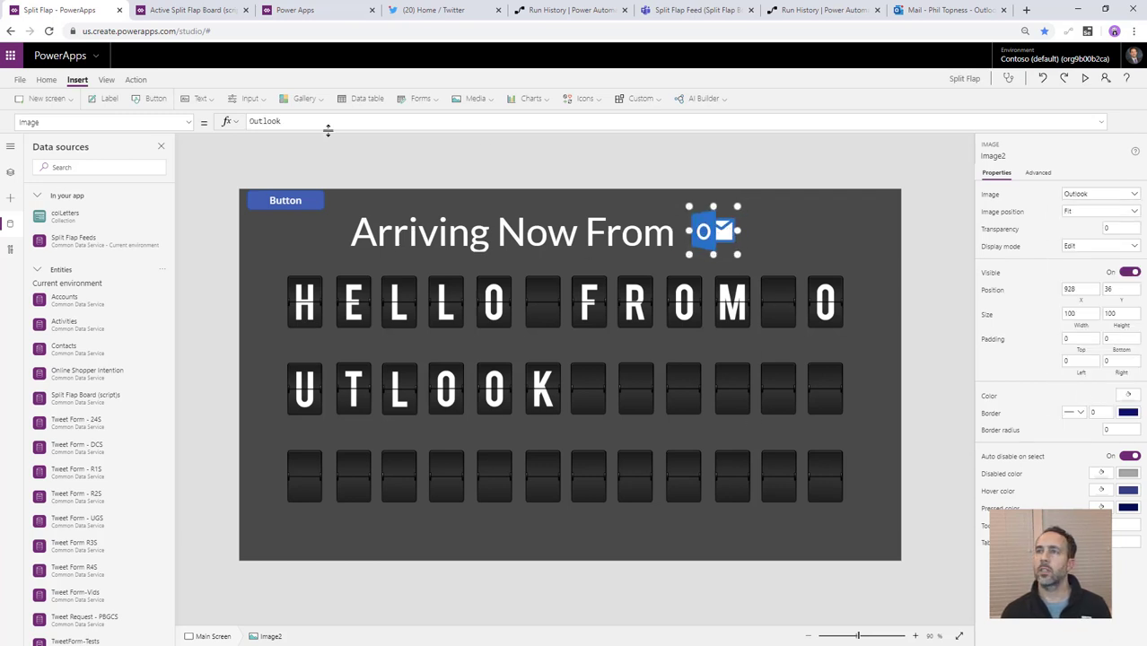
Step: Set the image to Switch(varRecord.Source, "Twitter", Twitter, "Teams", Teams, "Outlook", Outlook)
{"action": "left_click_drag", "start_coordinate": [283, 123], "coordinate": [190, 128]}
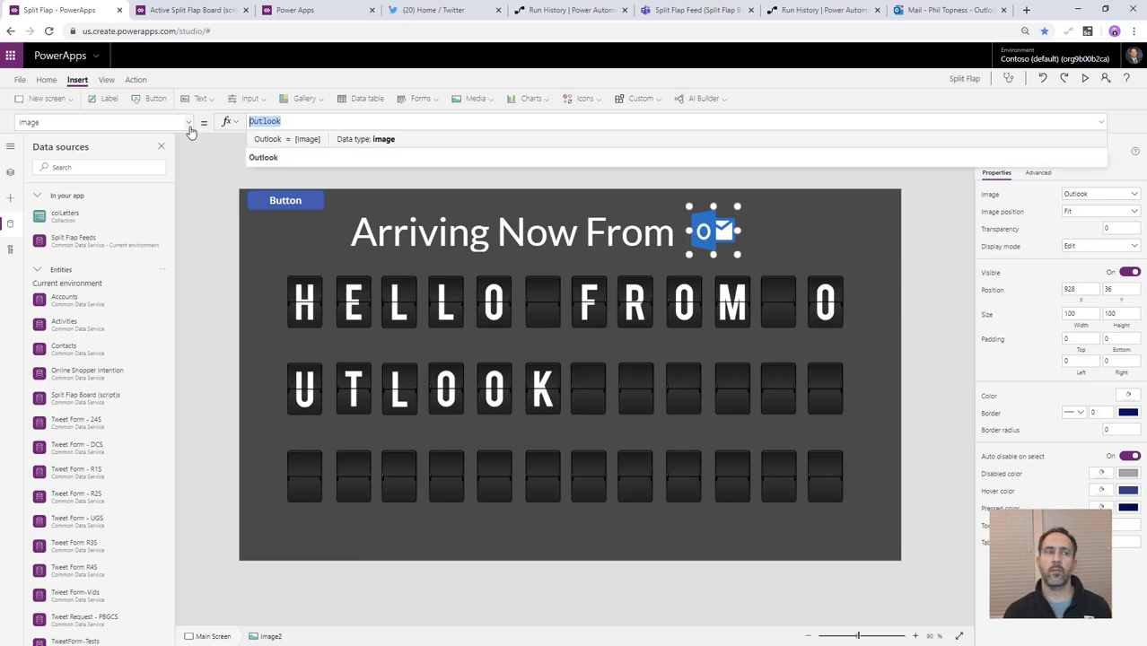
{"action": "type", "text": "Switch("}
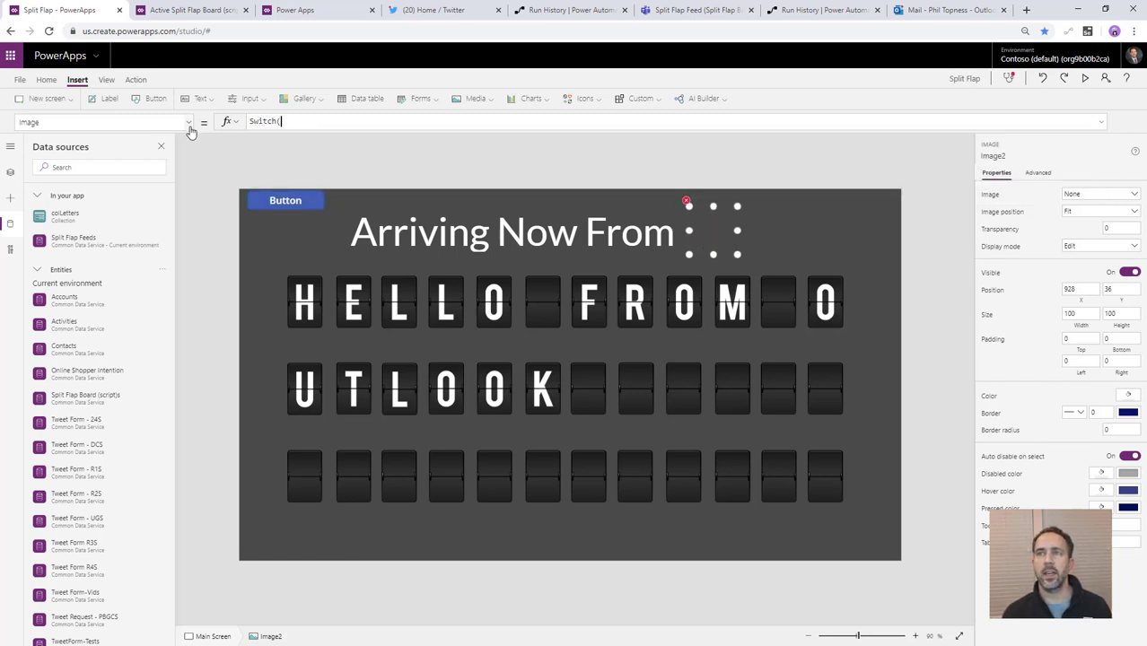
{"action": "type", "text": "va"}
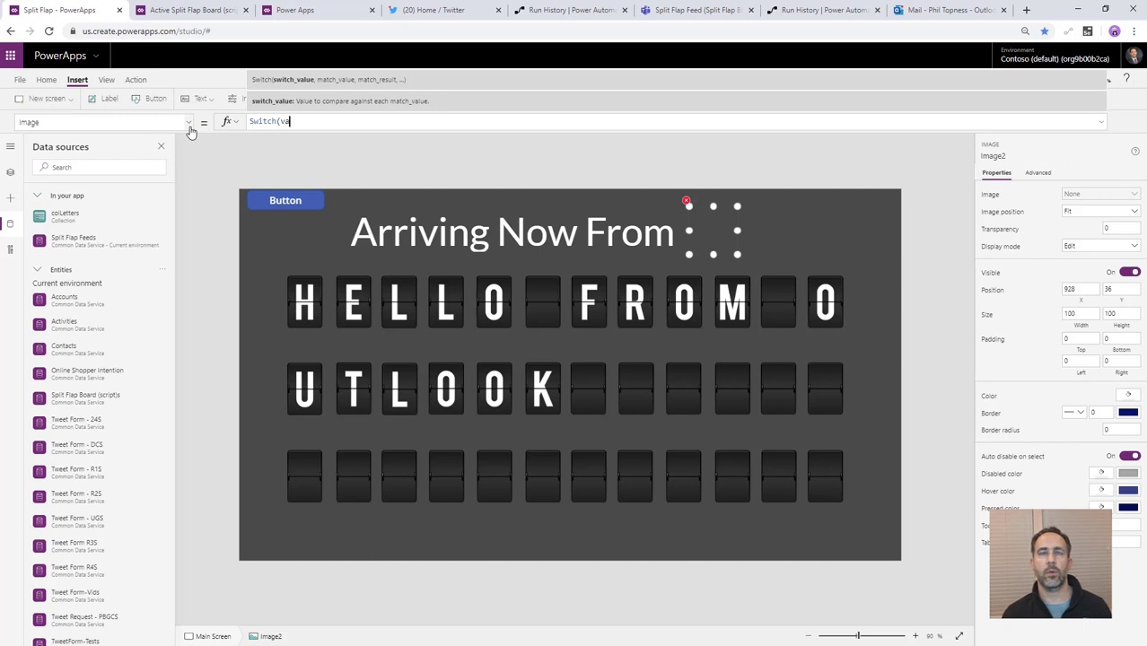
{"action": "type", "text": "rRecord."}
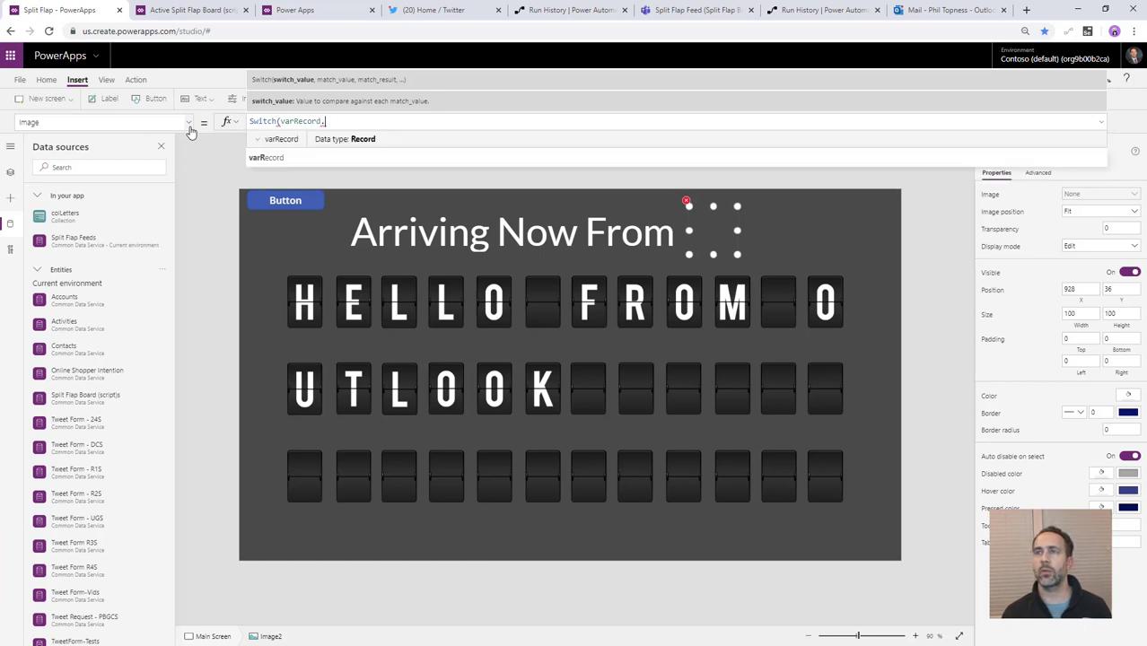
{"action": "type", "text": "Source"}
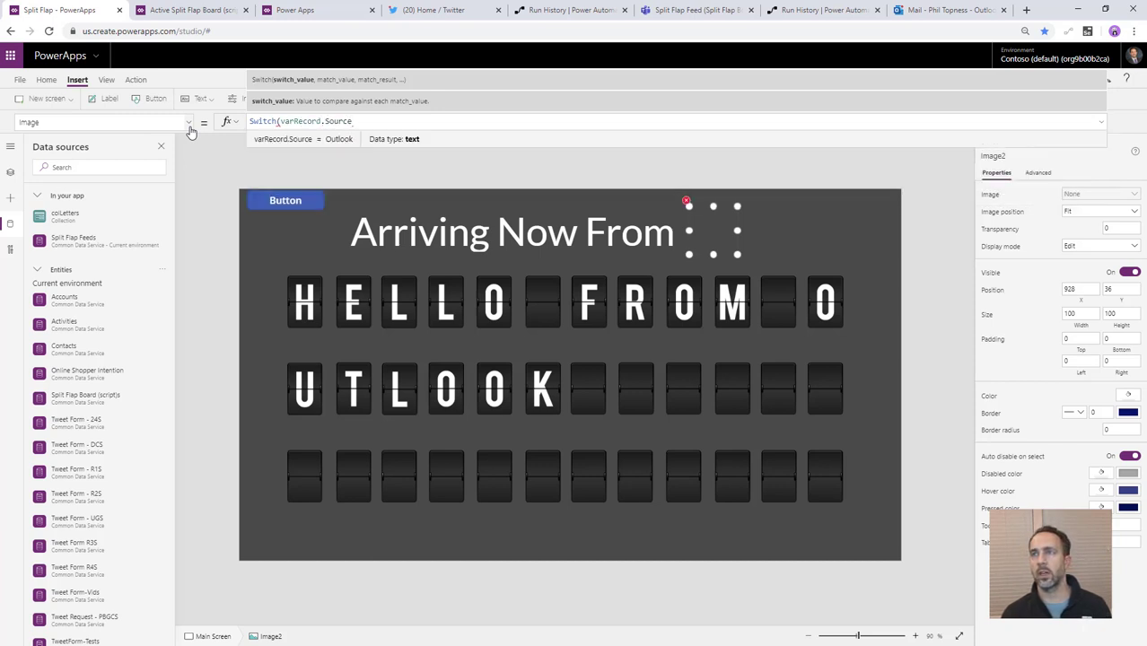
{"action": "type", "text": ", \"Twit"}
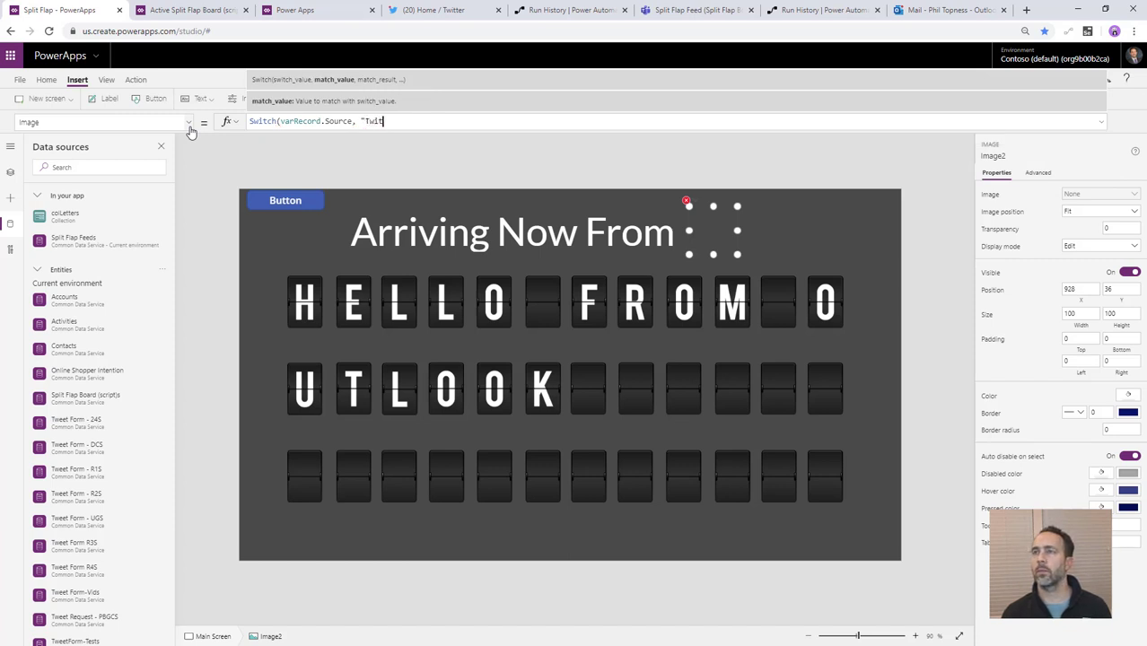
{"action": "type", "text": "ter\", t"}
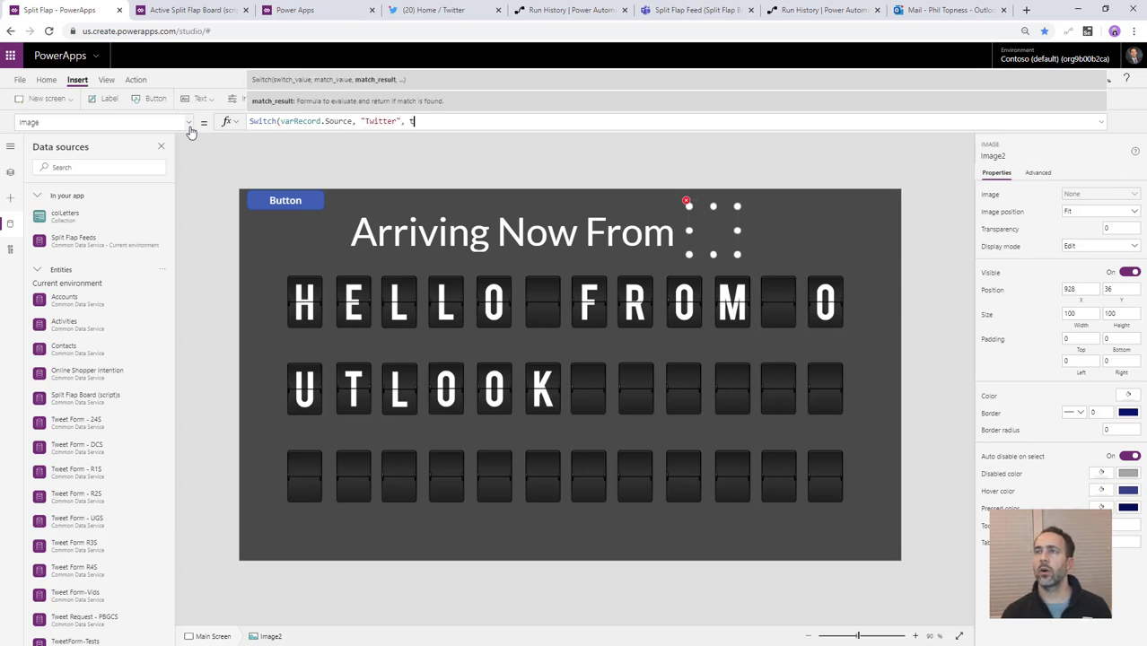
{"action": "type", "text": "wit"}
{"action": "key", "text": "Tab"}
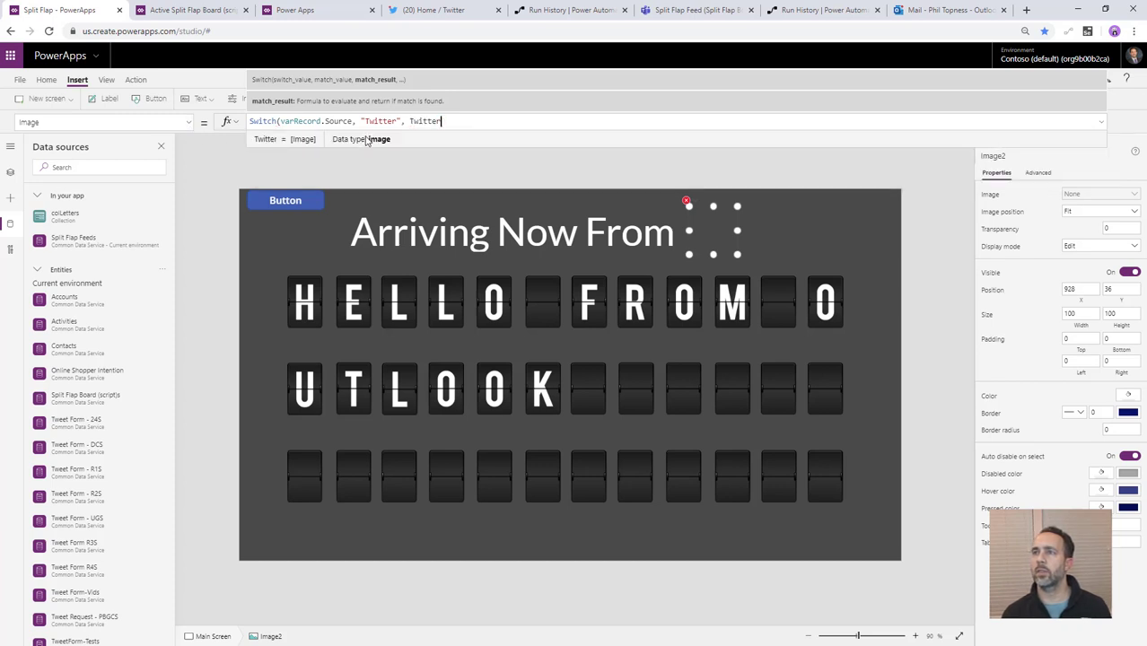
{"action": "type", "text": ",\"T"}
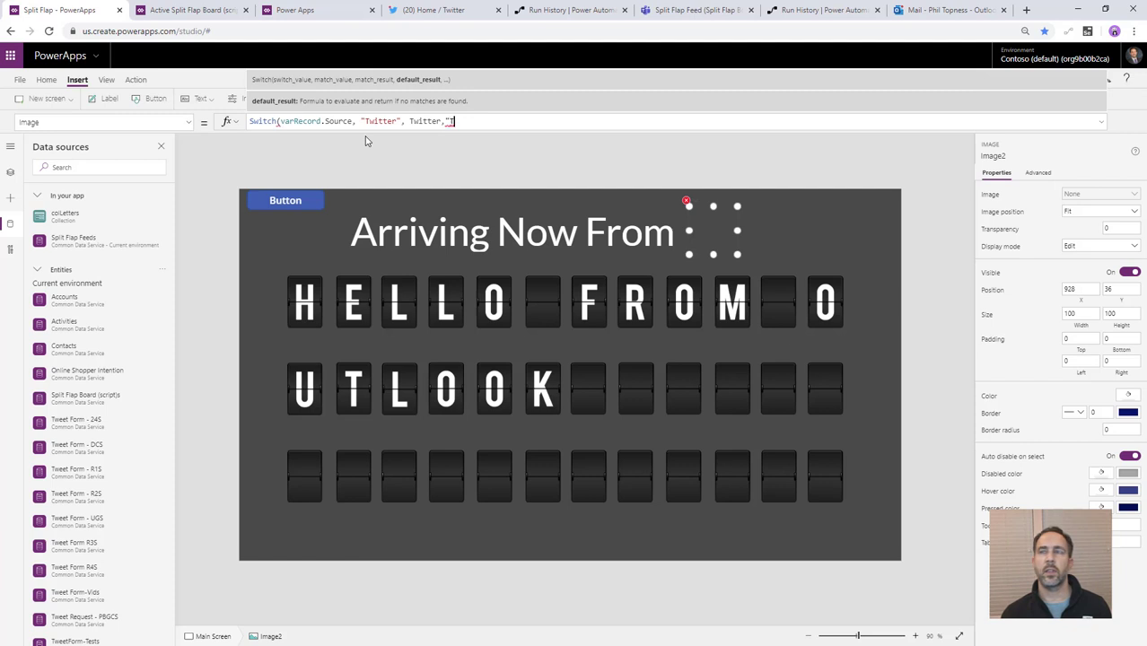
{"action": "type", "text": "eams\", "}
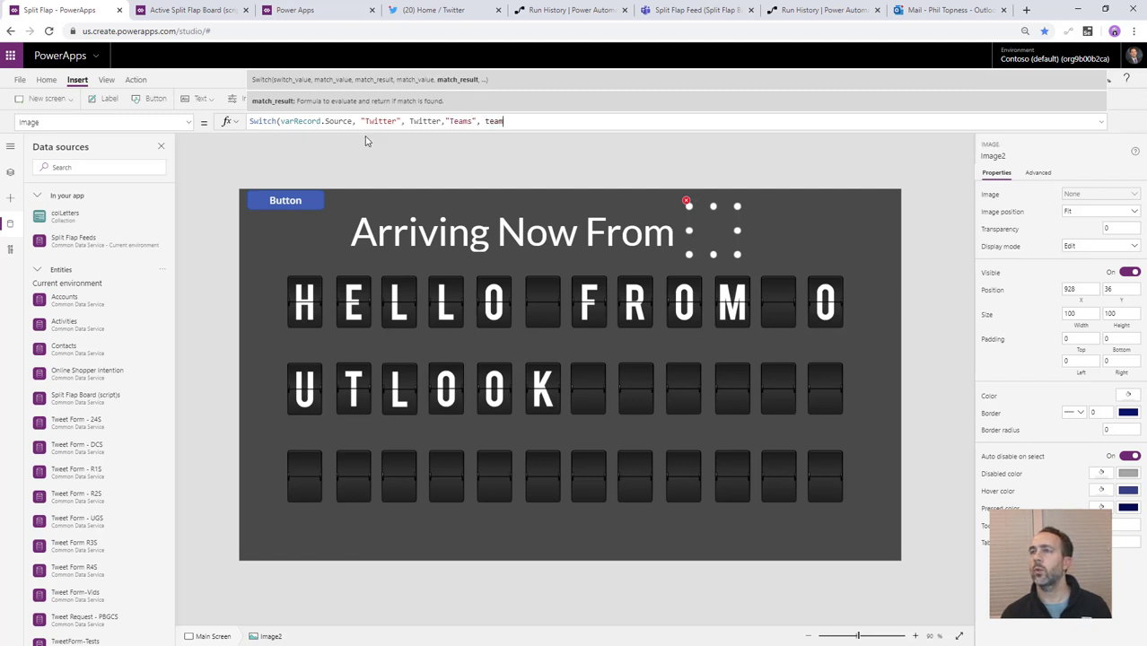
{"action": "type", "text": "team"}
{"action": "left_click", "coordinate": [365, 141]}
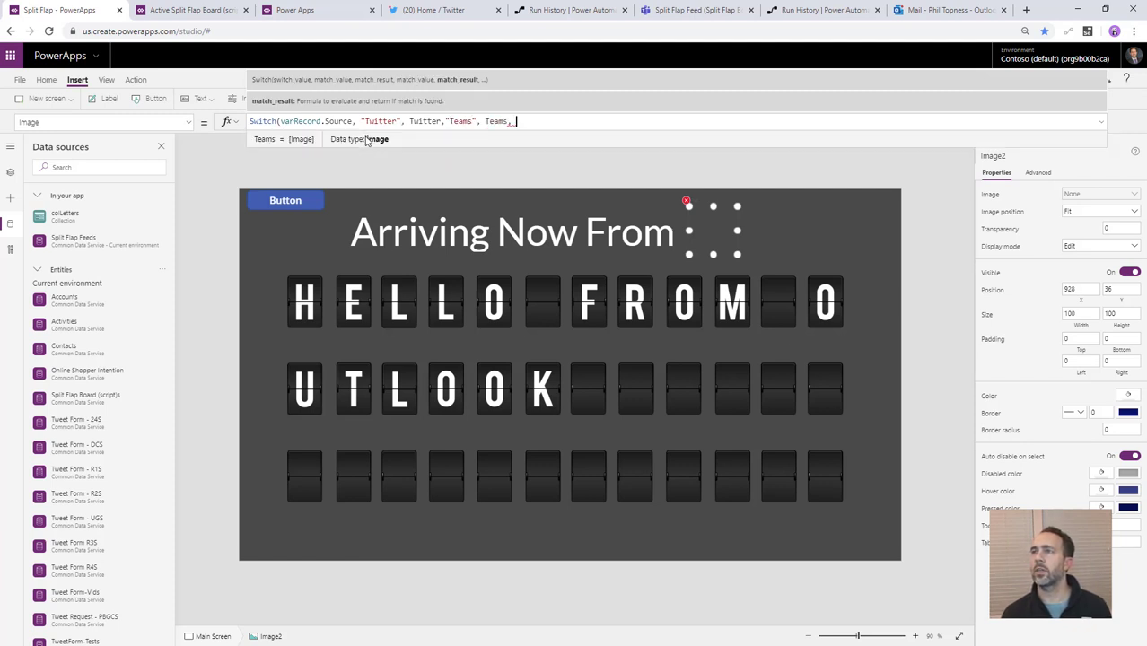
{"action": "type", "text": "\"Outloo"}
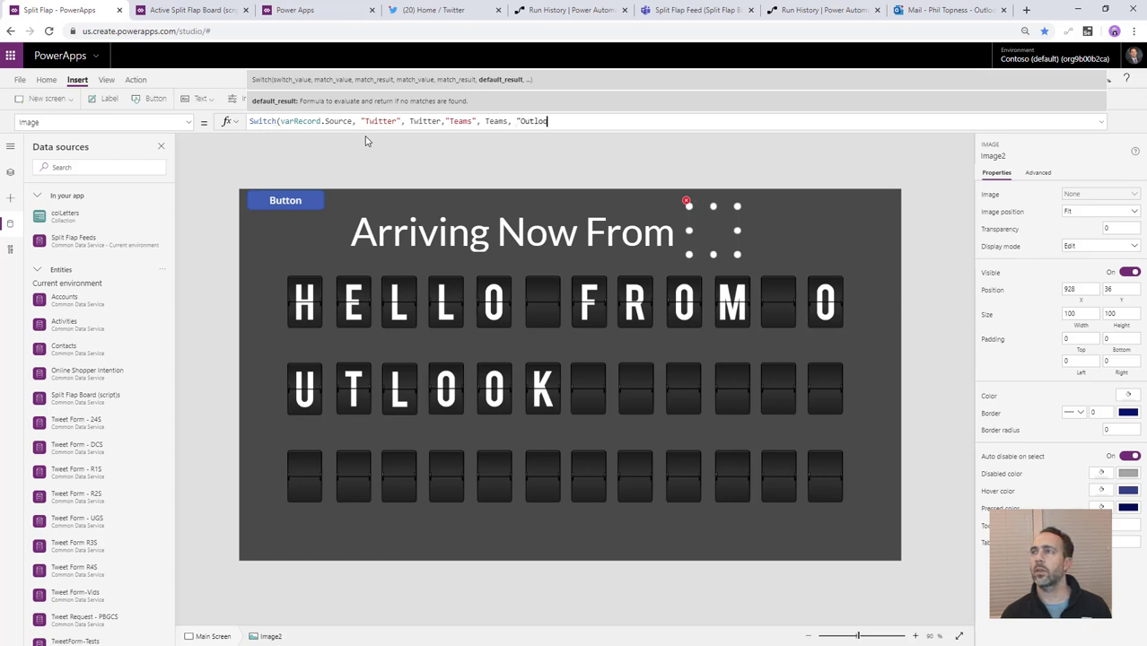
{"action": "type", "text": "k\", outl"}
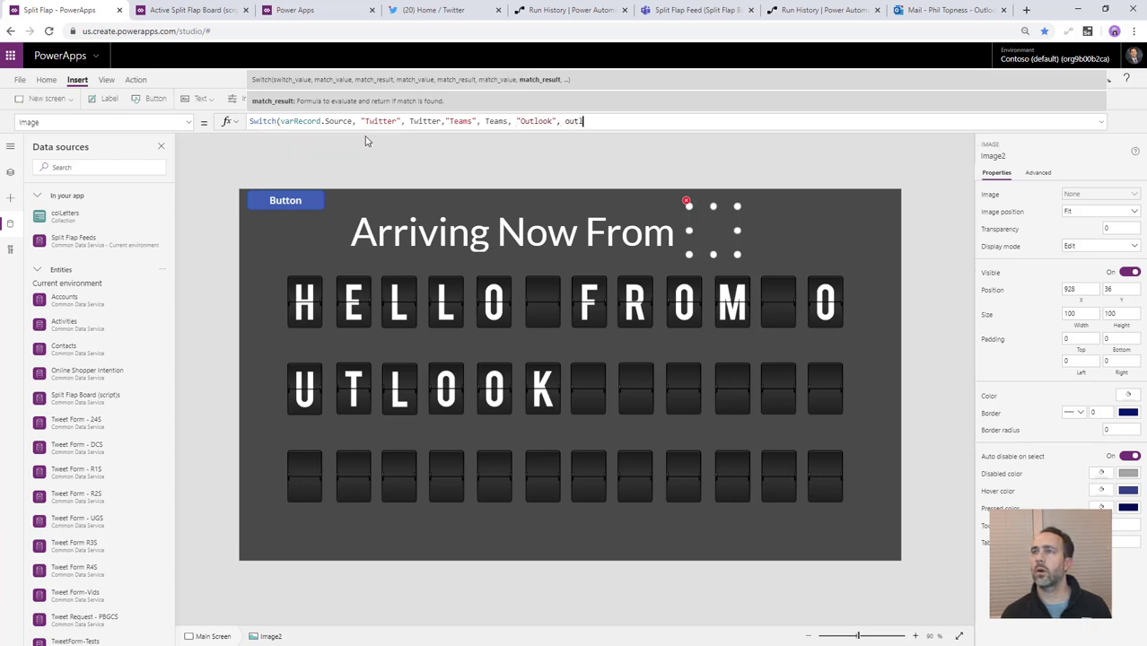
{"action": "type", "text": ")"}
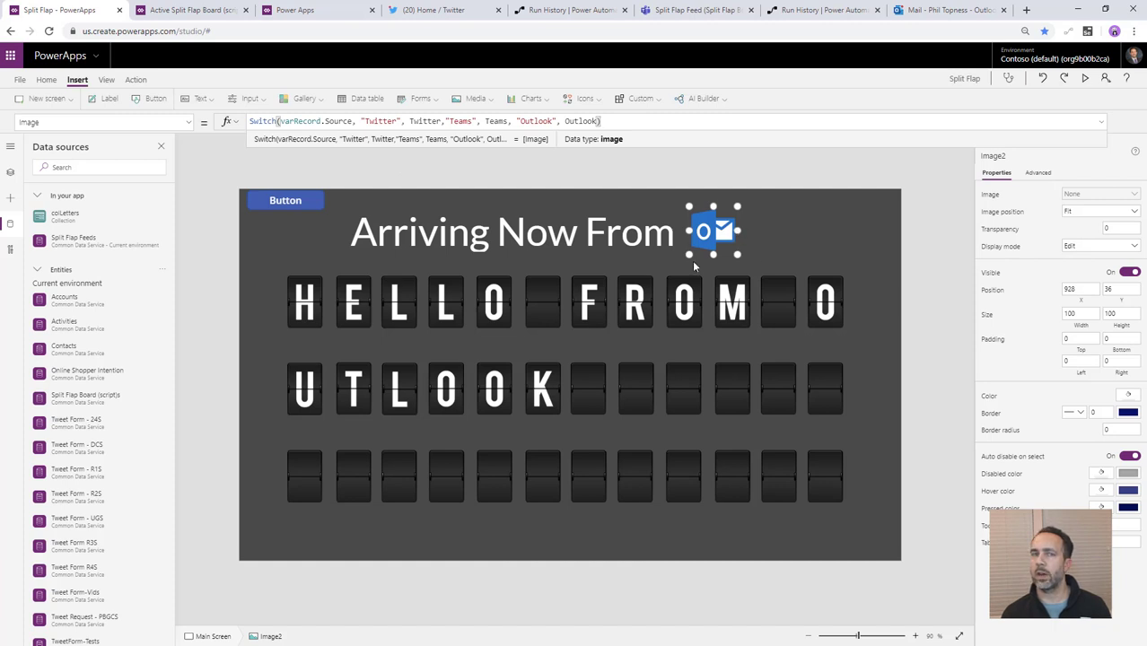
{"action": "left_click", "coordinate": [305, 200]}
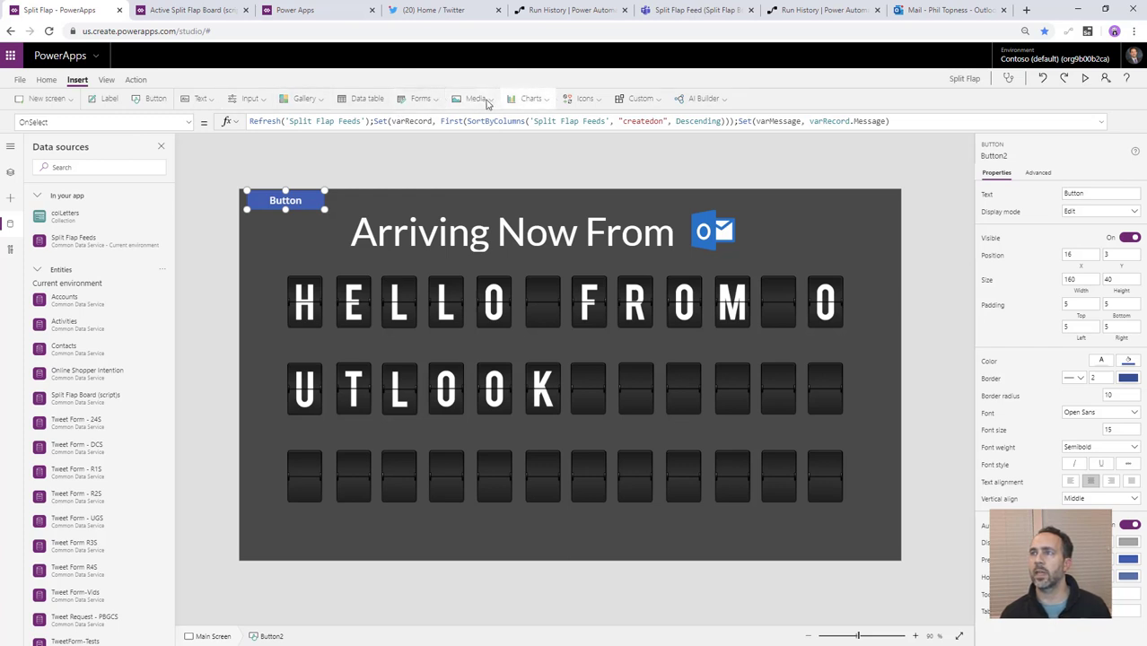
Step: Insert a timer at the board's bottom-left with a 5000 duration
{"action": "left_click", "coordinate": [250, 99]}
{"action": "scroll", "coordinate": [256, 282], "scroll_direction": "down", "scroll_amount": 2}
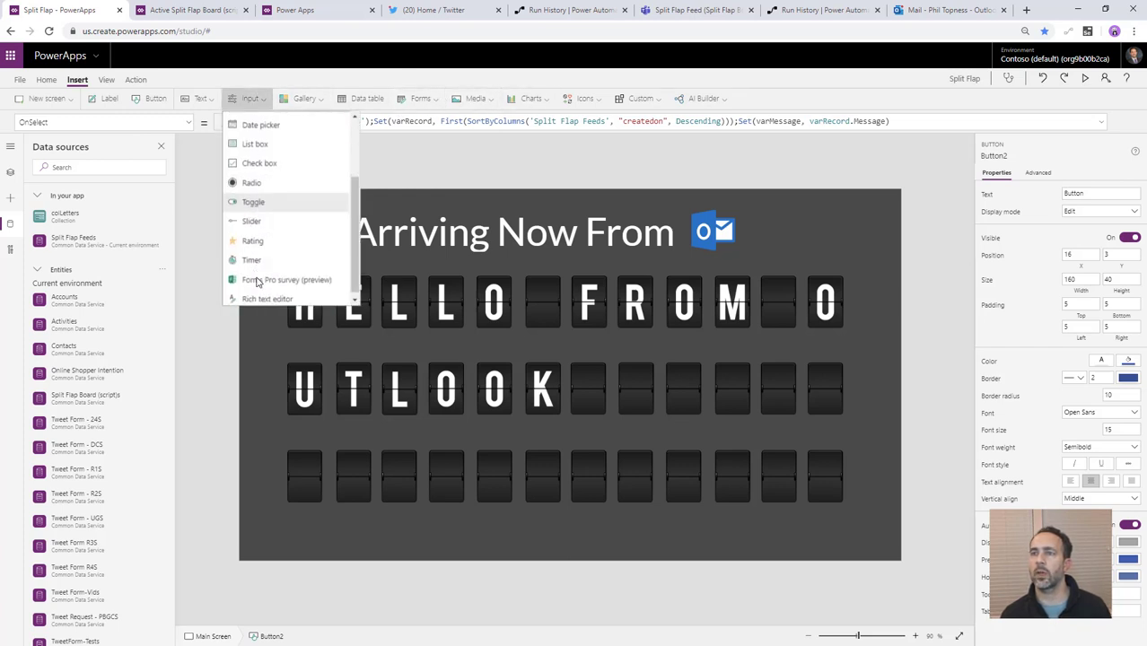
{"action": "left_click", "coordinate": [254, 259]}
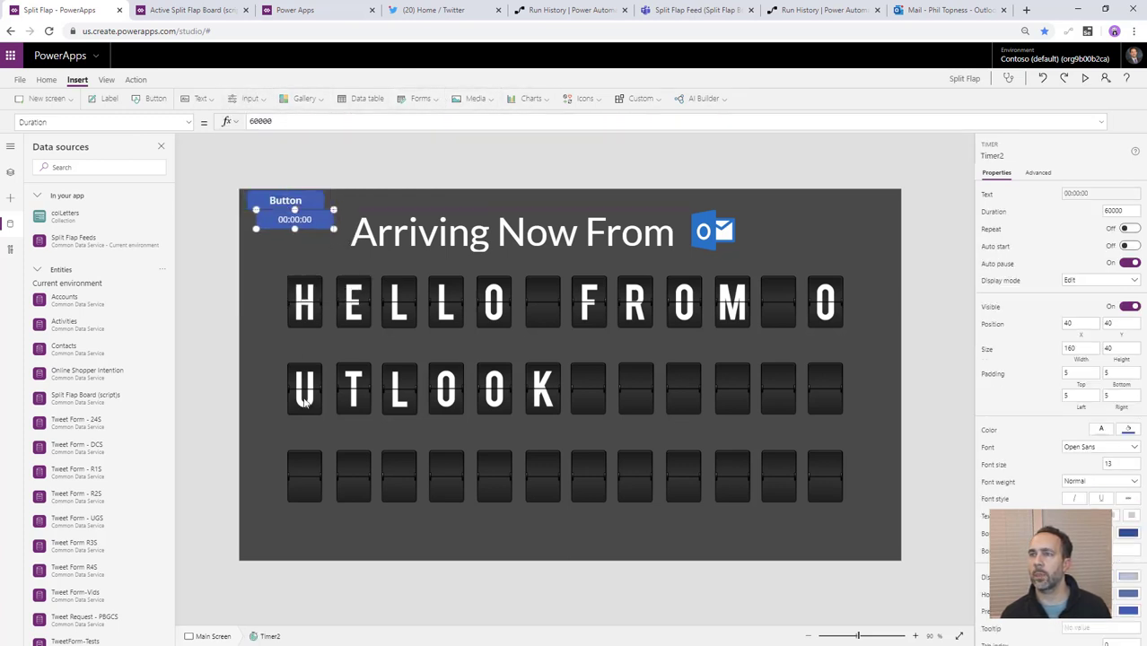
{"action": "left_click_drag", "start_coordinate": [305, 402], "coordinate": [306, 541]}
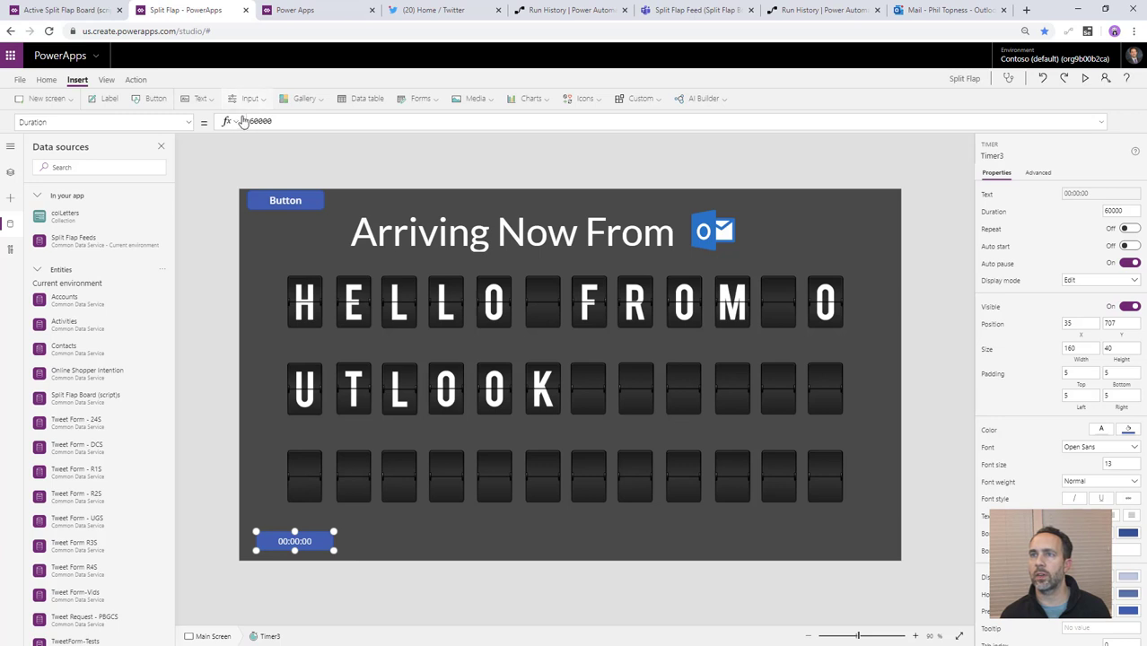
{"action": "left_click", "coordinate": [256, 121]}
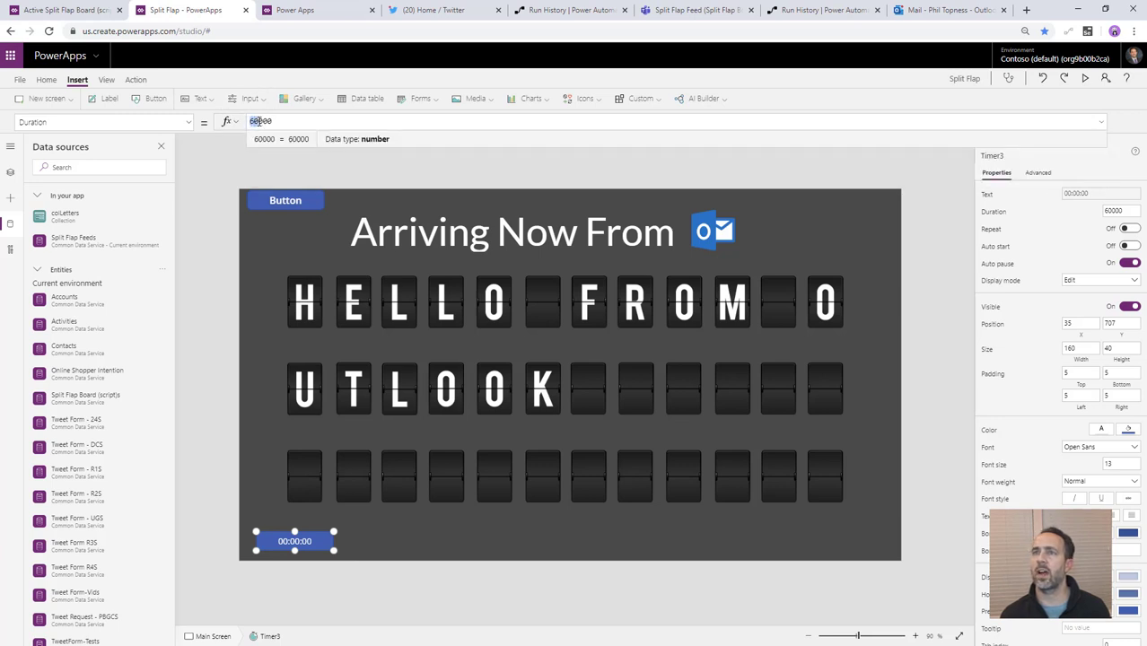
{"action": "key", "text": "Delete"}
{"action": "key", "text": "Delete"}
{"action": "type", "text": "5"}
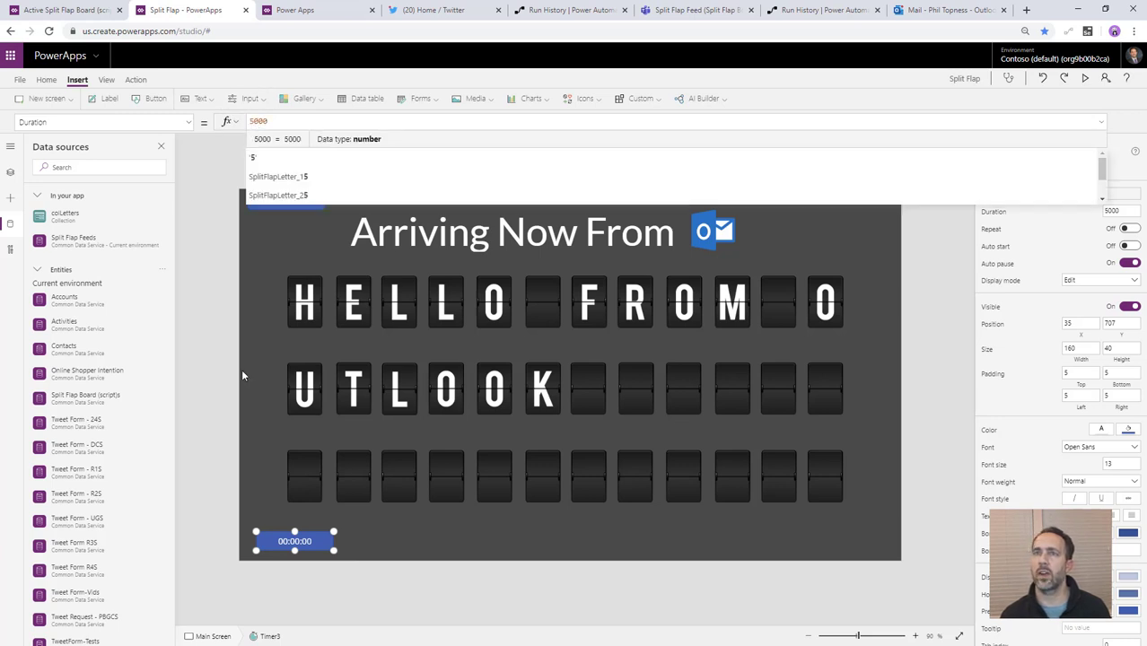
{"action": "left_click", "coordinate": [309, 541]}
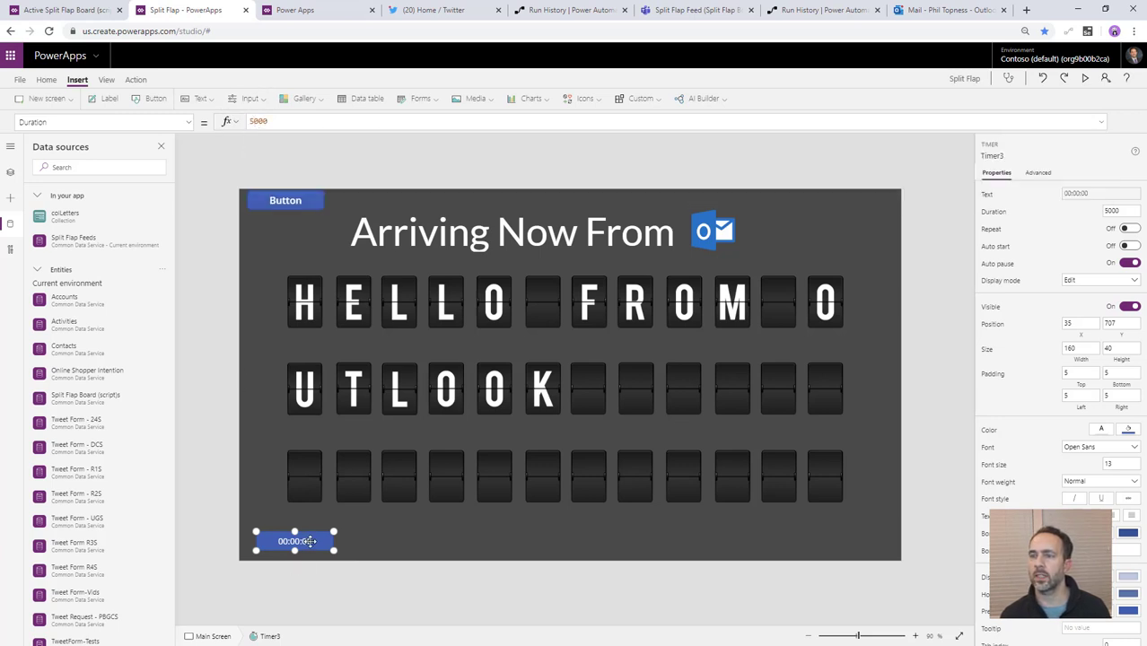
Step: Turn on the timer's Auto start and Repeat, then find OnTimerEnd in the property list
{"action": "left_click", "coordinate": [1129, 245]}
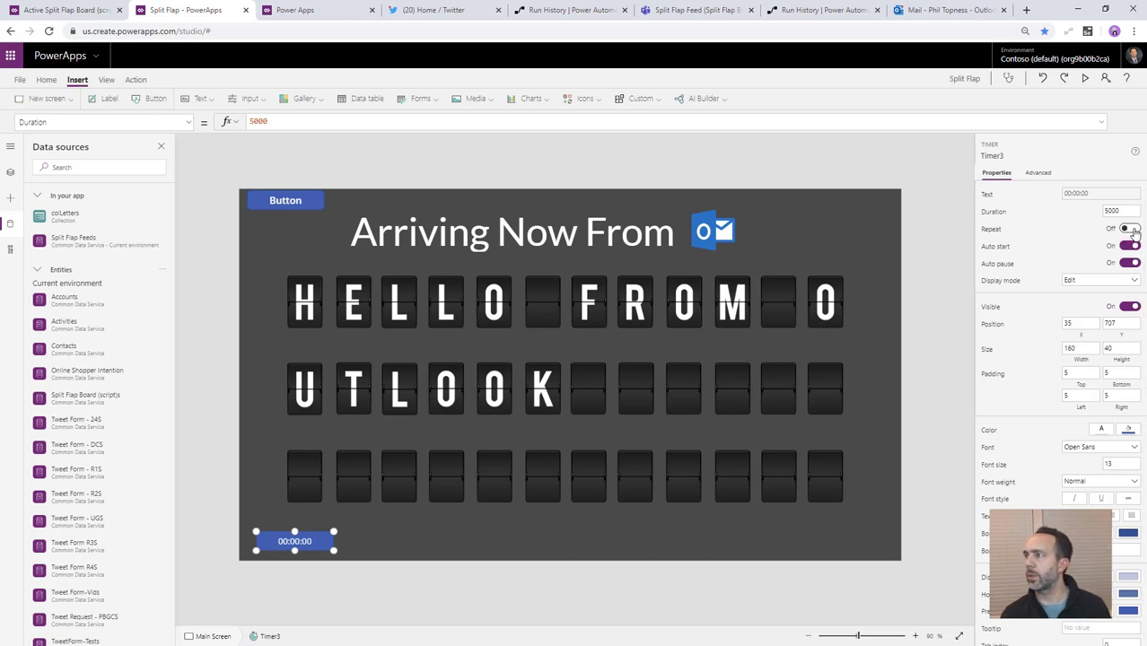
{"action": "left_click", "coordinate": [1130, 229]}
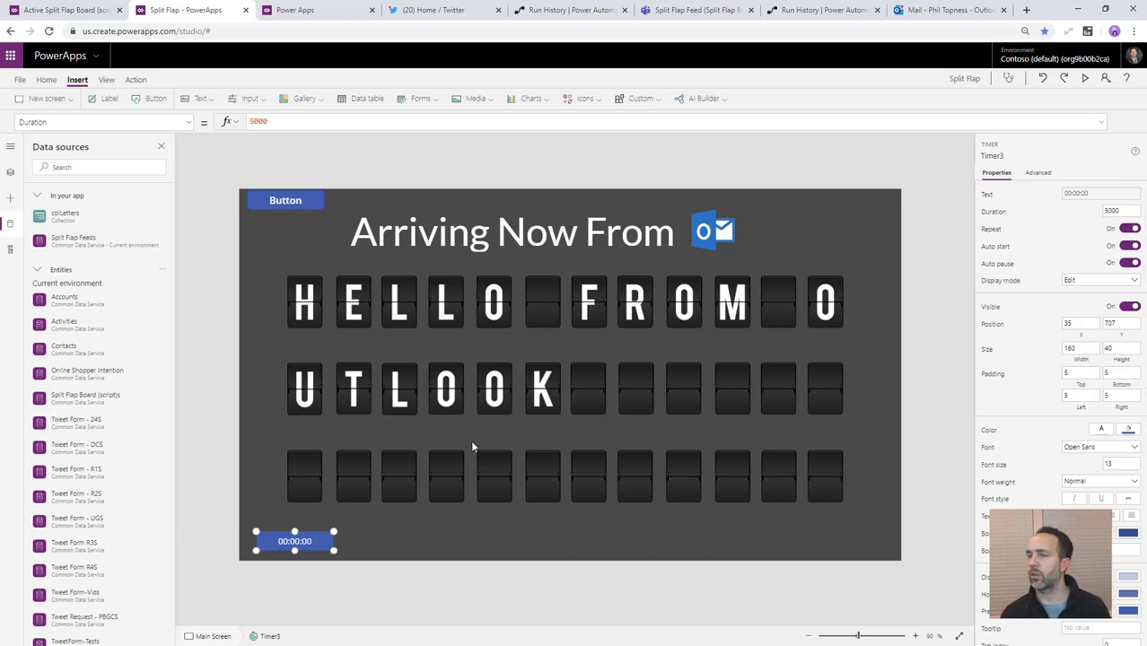
{"action": "left_click", "coordinate": [187, 123]}
{"action": "scroll", "coordinate": [77, 270], "scroll_direction": "down", "scroll_amount": 3}
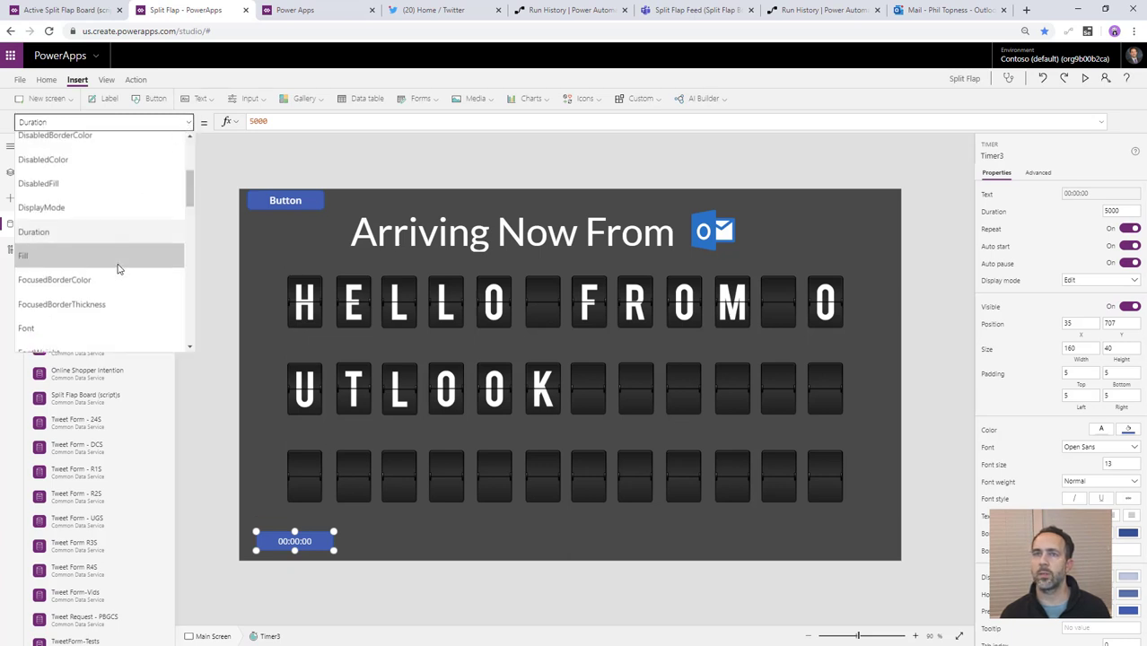
{"action": "scroll", "coordinate": [78, 297], "scroll_direction": "down", "scroll_amount": 2}
Step: Copy the refresh button's OnSelect formula into Timer3's OnTimerEnd property
{"action": "left_click", "coordinate": [94, 188]}
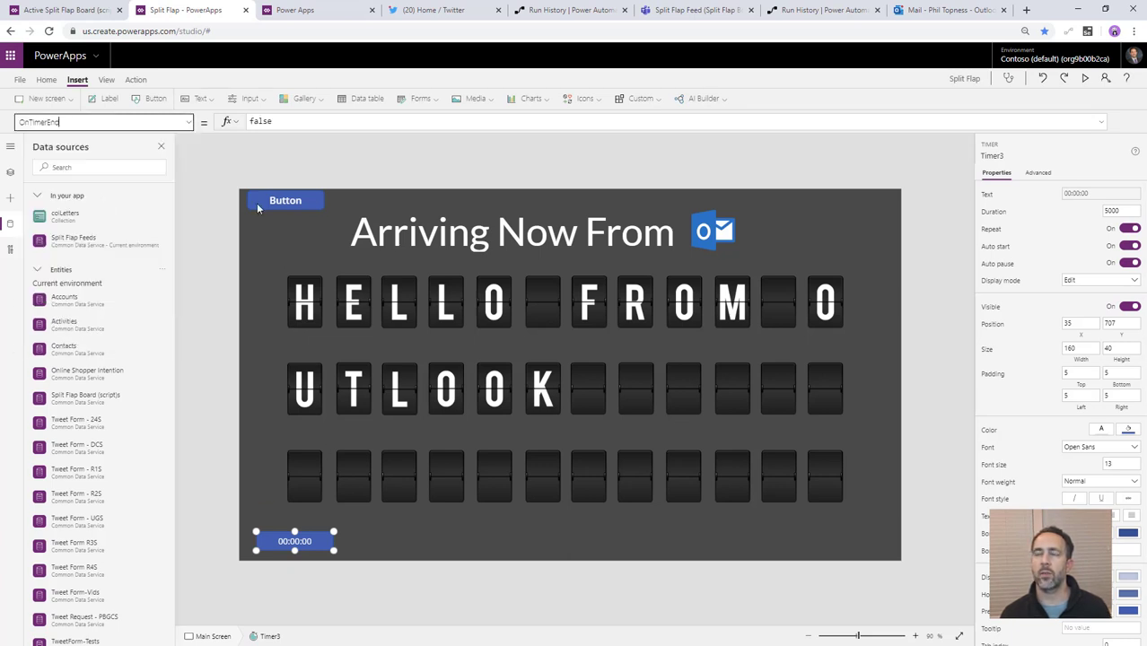
{"action": "left_click", "coordinate": [285, 201]}
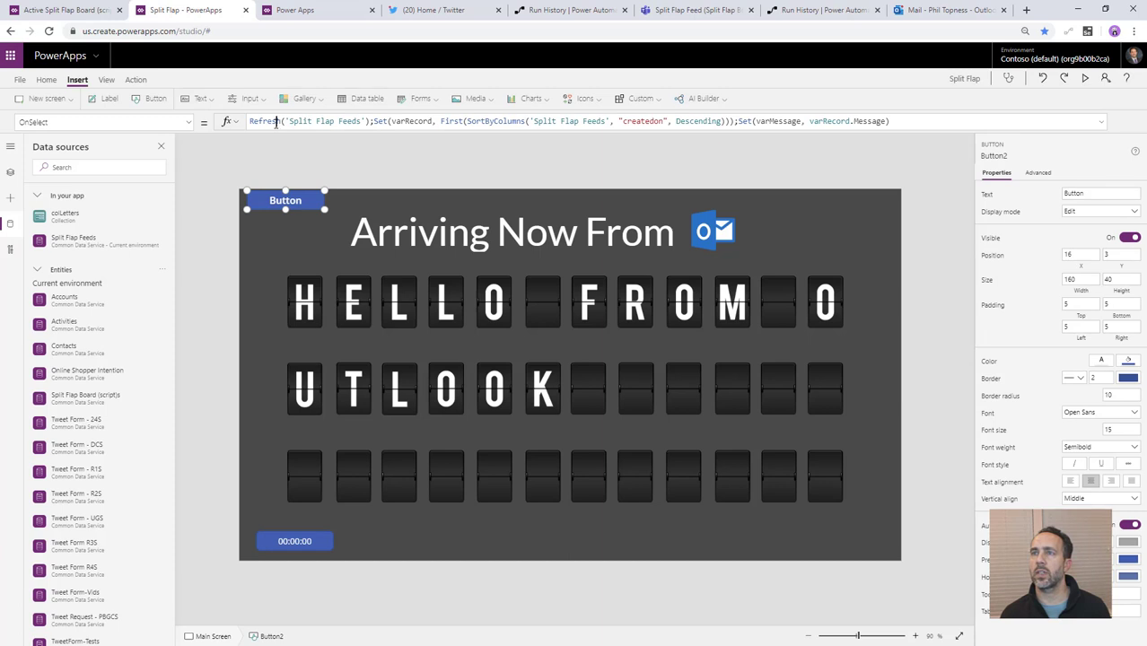
{"action": "triple_click", "coordinate": [276, 123]}
{"action": "key", "text": "ctrl+c"}
{"action": "left_click", "coordinate": [324, 540]}
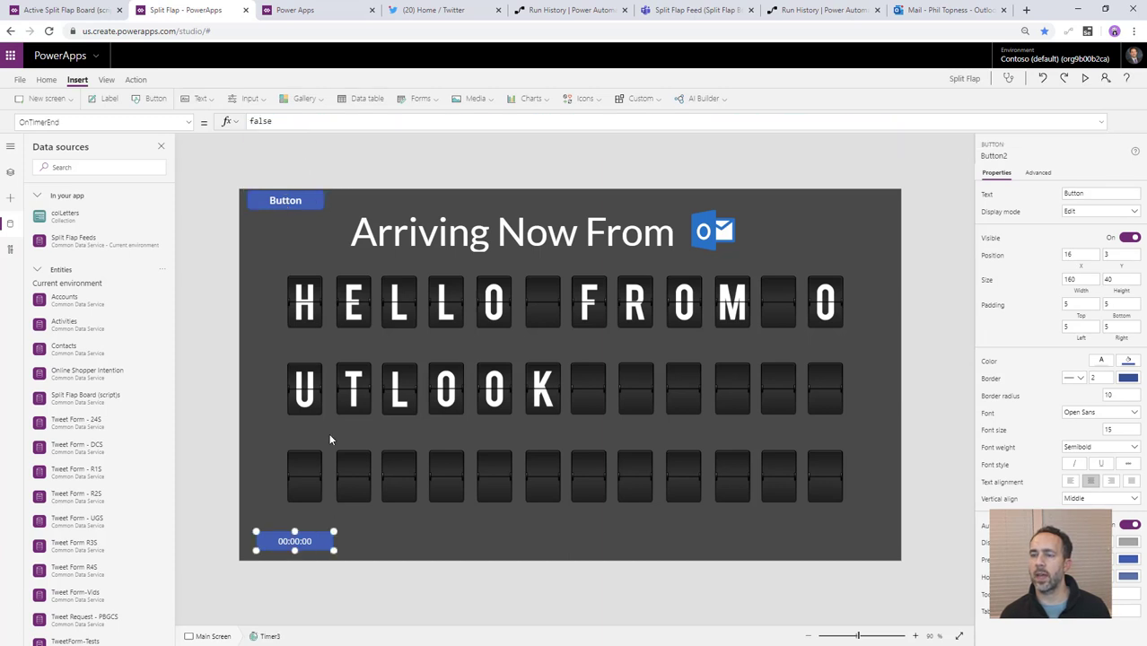
{"action": "double_click", "coordinate": [276, 120]}
{"action": "key", "text": "ctrl+v"}
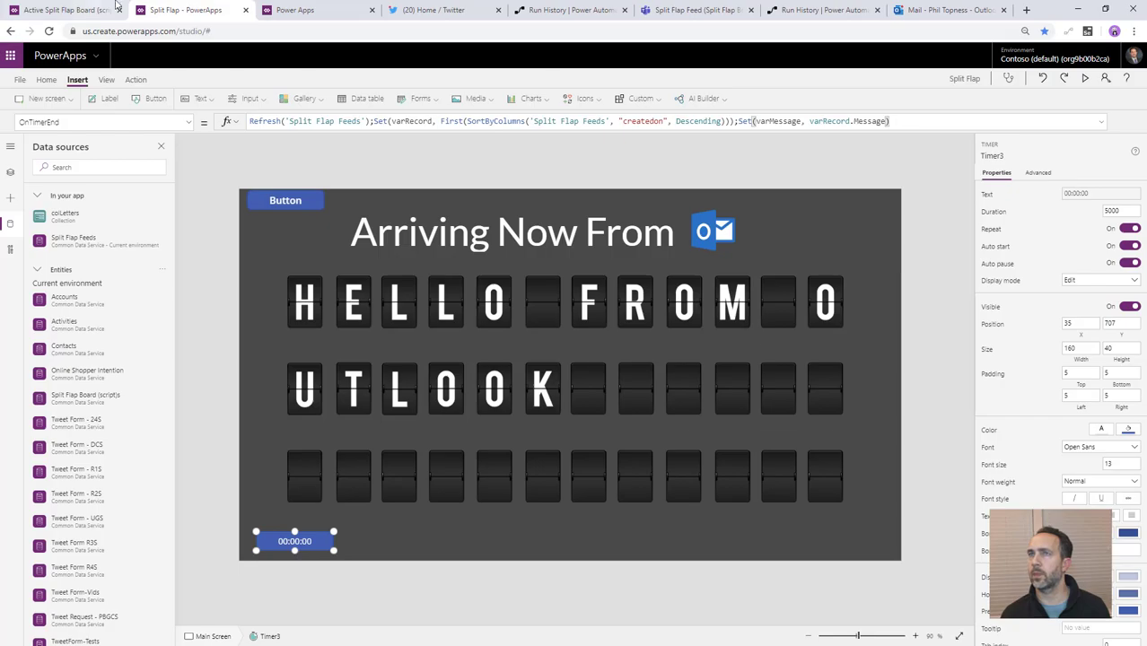
Step: Float the app in its own window, close Data sources, and start Preview
{"action": "left_click_drag", "start_coordinate": [186, 10], "coordinate": [357, 130]}
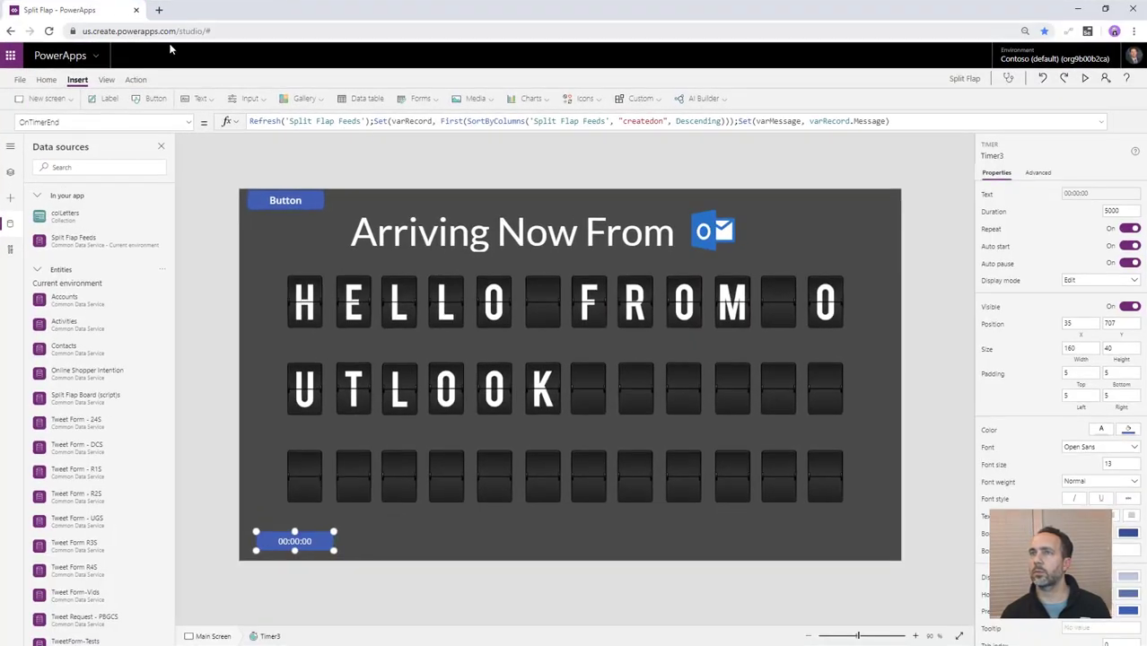
{"action": "left_click_drag", "start_coordinate": [278, 18], "coordinate": [532, 113]}
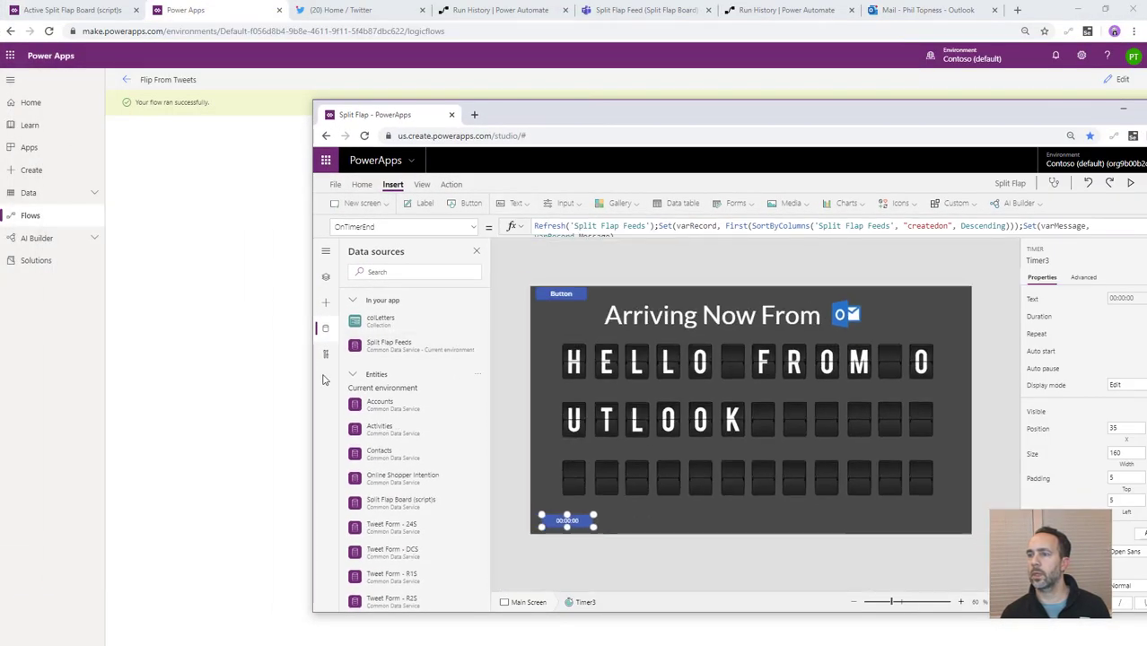
{"action": "left_click", "coordinate": [477, 251]}
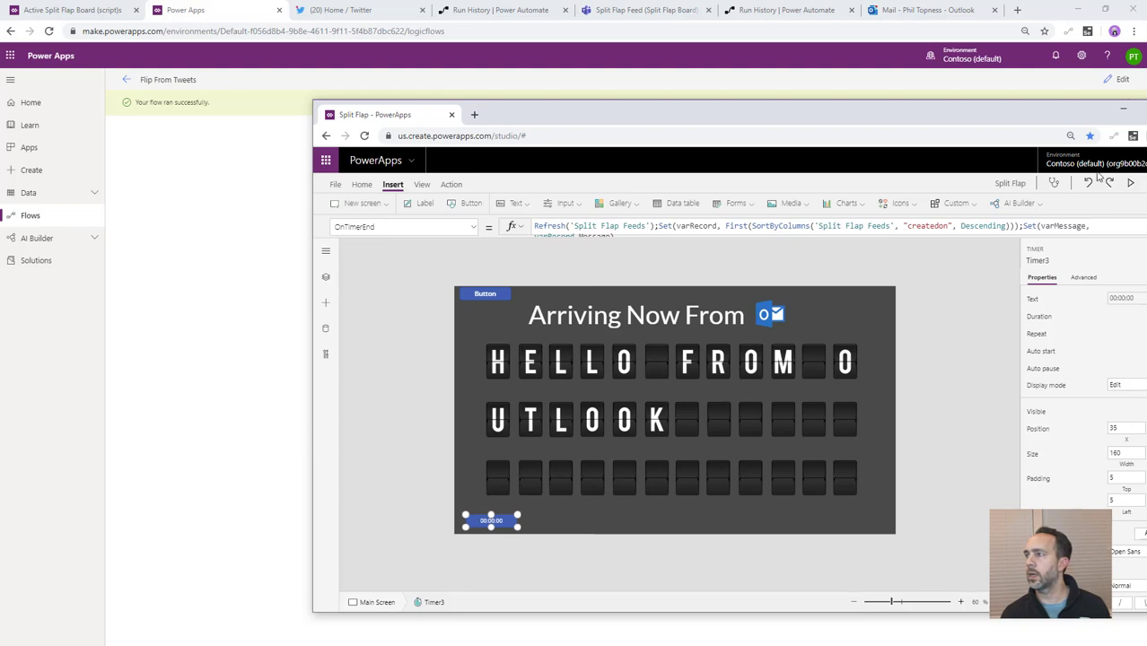
{"action": "left_click", "coordinate": [1129, 183]}
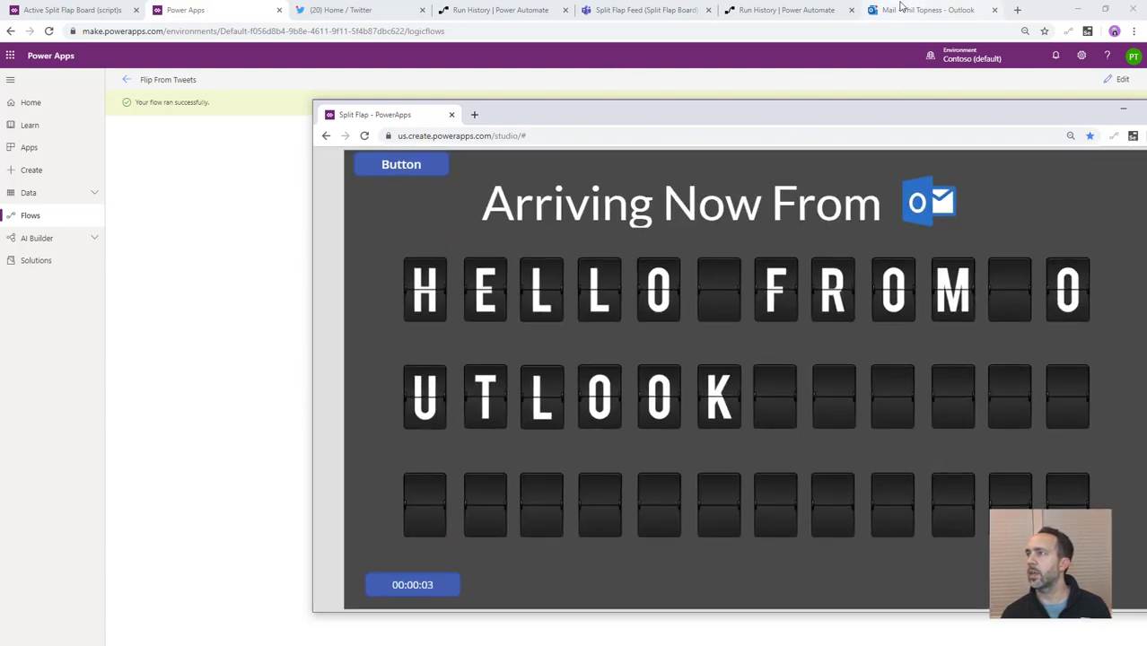
Step: Send yourself an Outlook email titled 'New From Outlook' and bring the board forward
{"action": "left_click", "coordinate": [943, 9]}
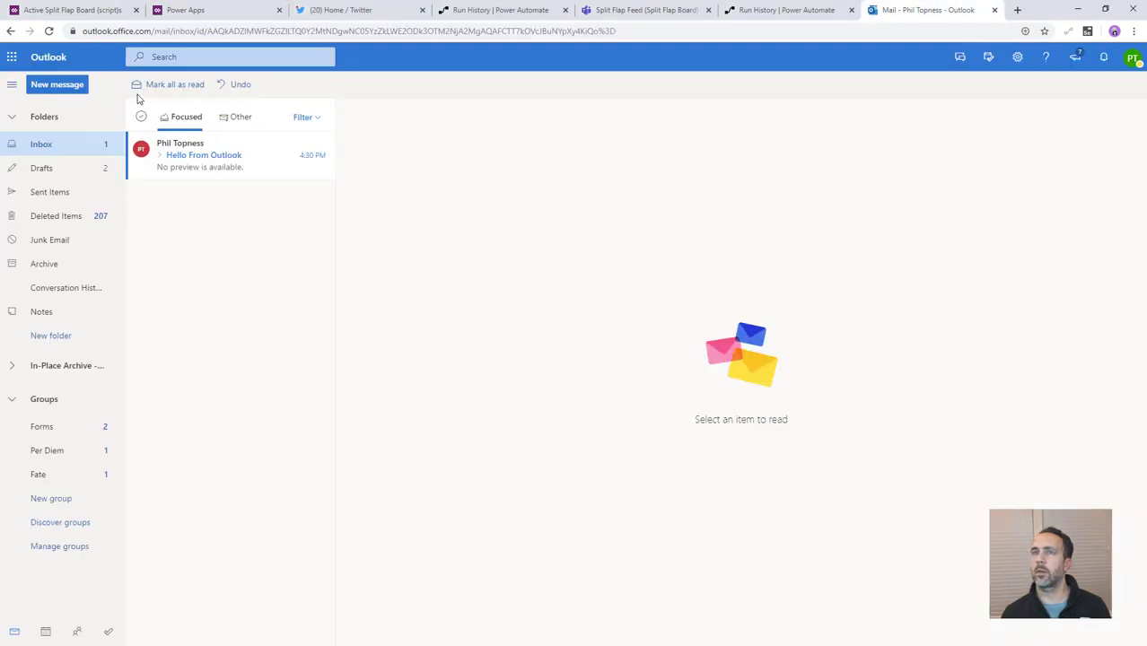
{"action": "left_click", "coordinate": [57, 84]}
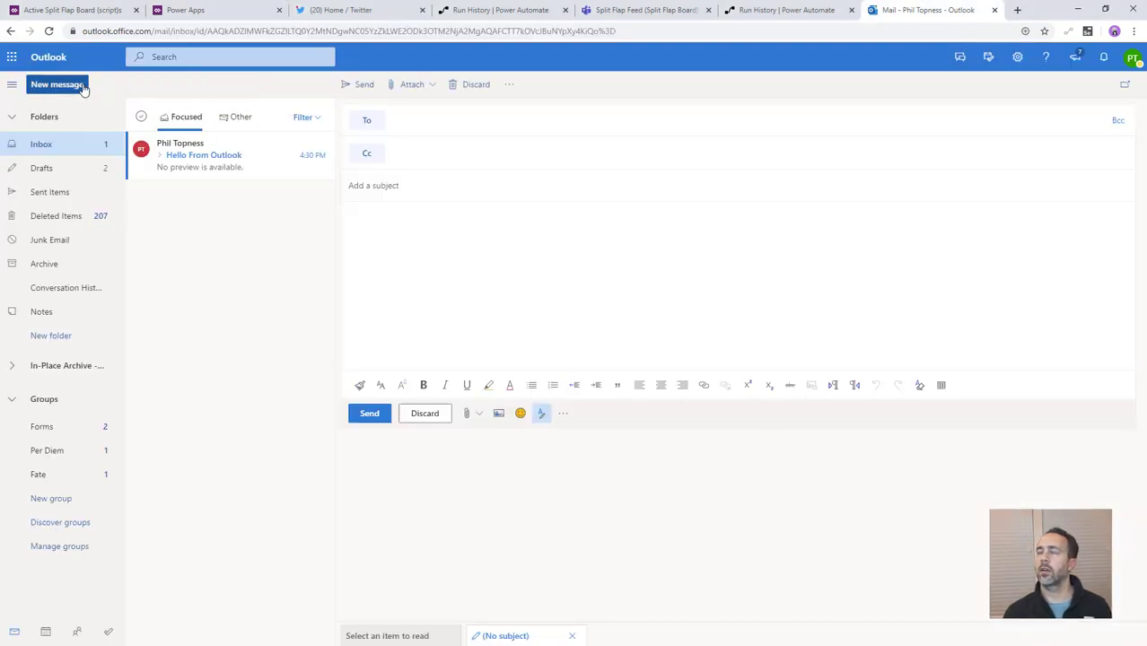
{"action": "left_click", "coordinate": [422, 120]}
{"action": "left_click", "coordinate": [434, 149]}
{"action": "left_click", "coordinate": [402, 185]}
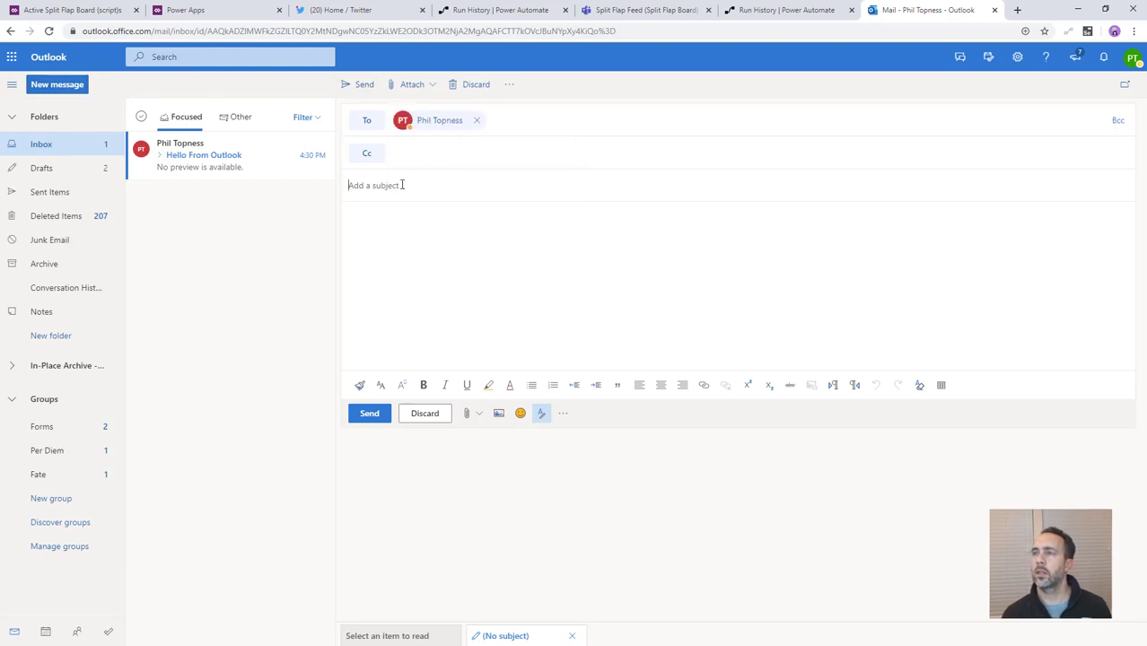
{"action": "type", "text": "New From Outlook"}
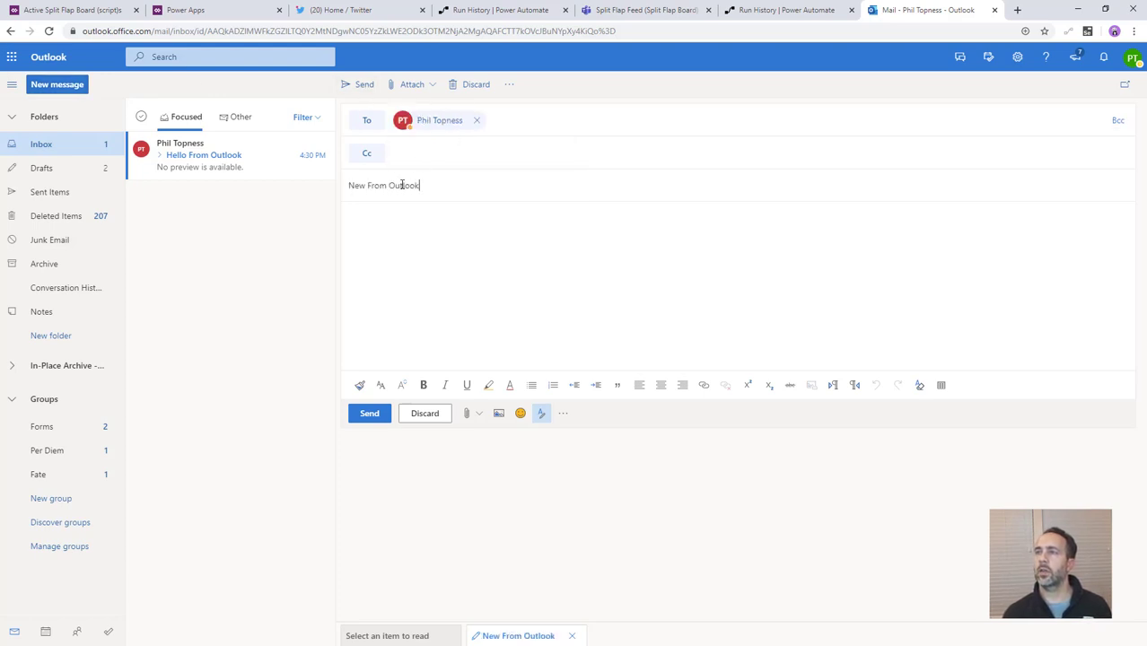
{"action": "key", "text": "Escape"}
{"action": "key", "text": "alt+Tab"}
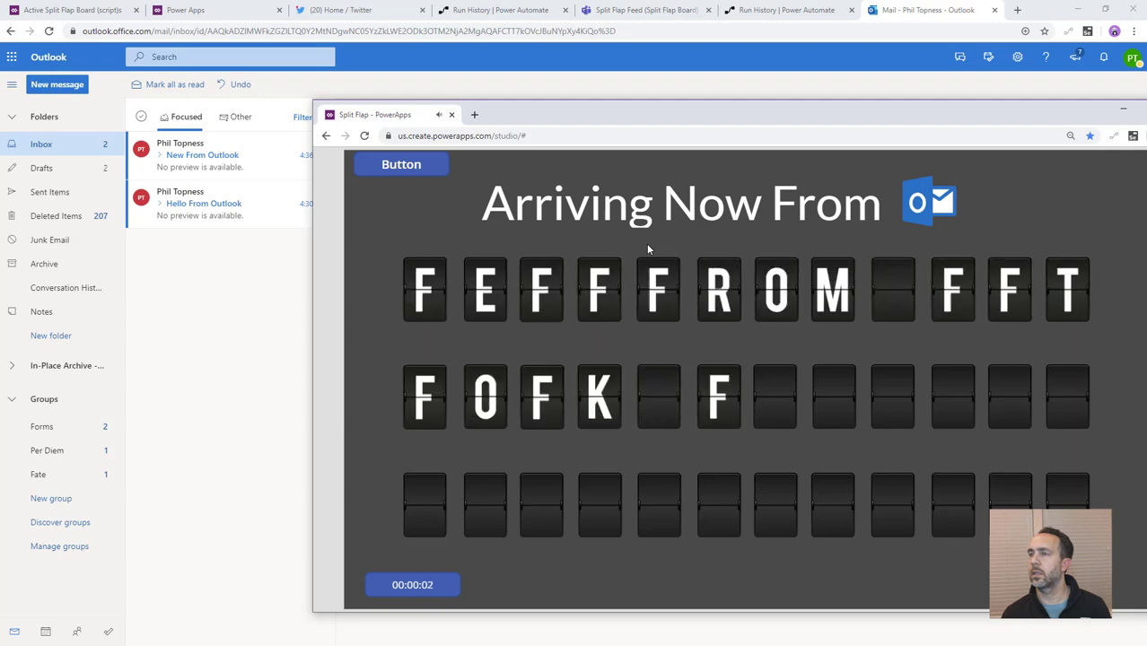
Step: Post 'New from Teams' in the Split Flap Feed channel, then return to the board
{"action": "left_click", "coordinate": [632, 11]}
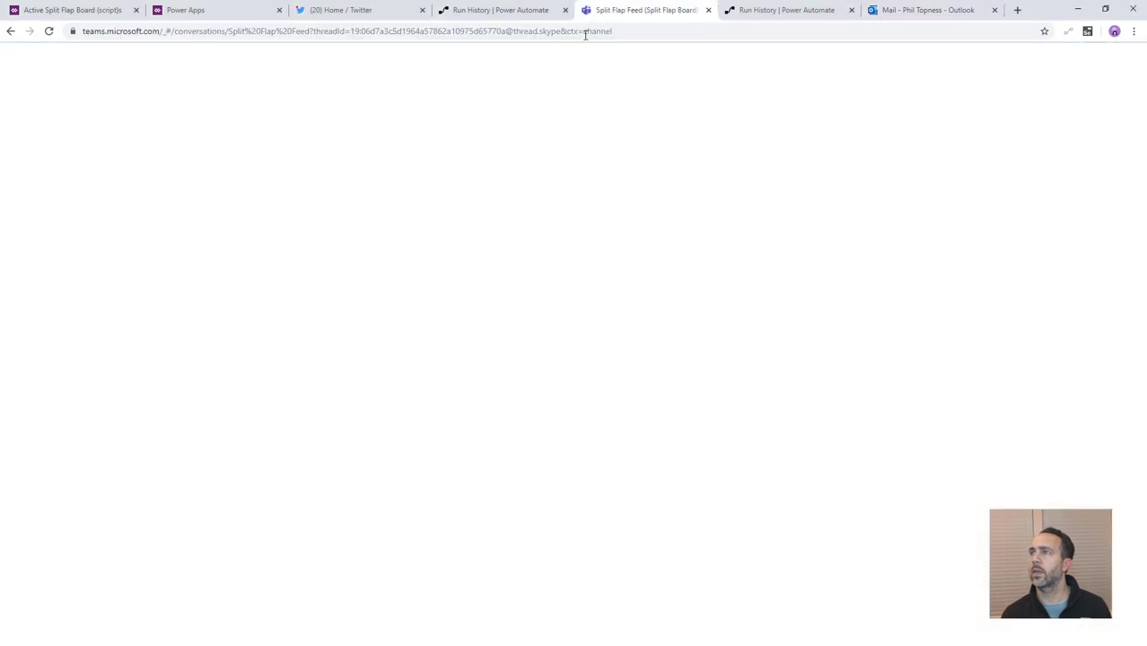
{"action": "type", "text": "New from"}
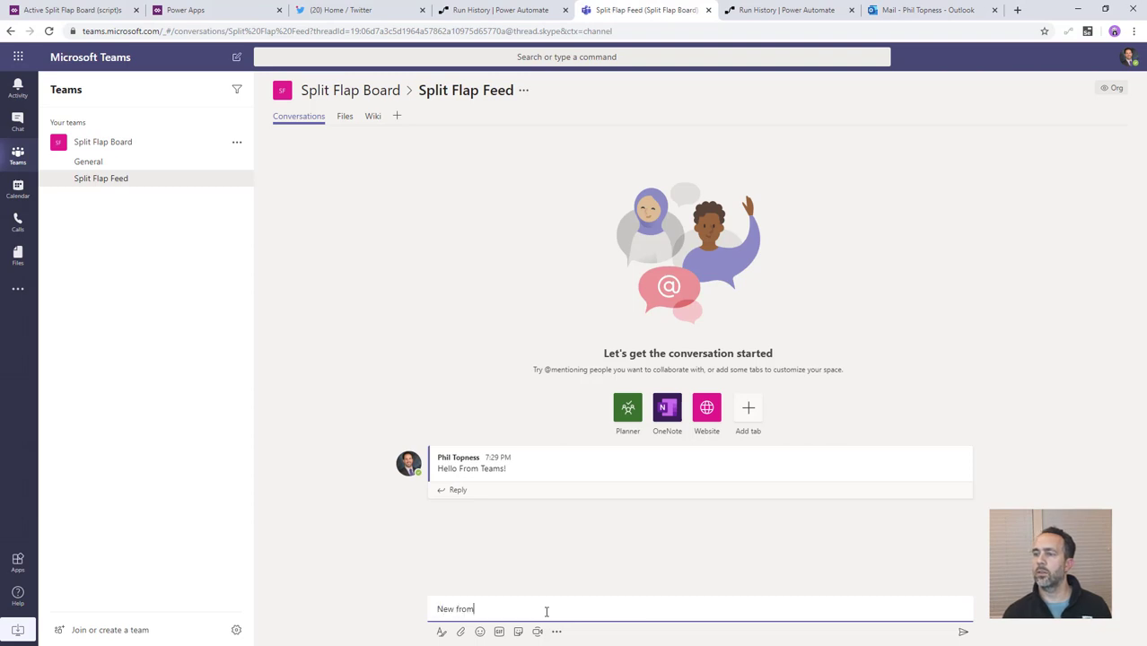
{"action": "type", "text": " Teams"}
{"action": "key", "text": "Return"}
{"action": "key", "text": "alt+Tab"}
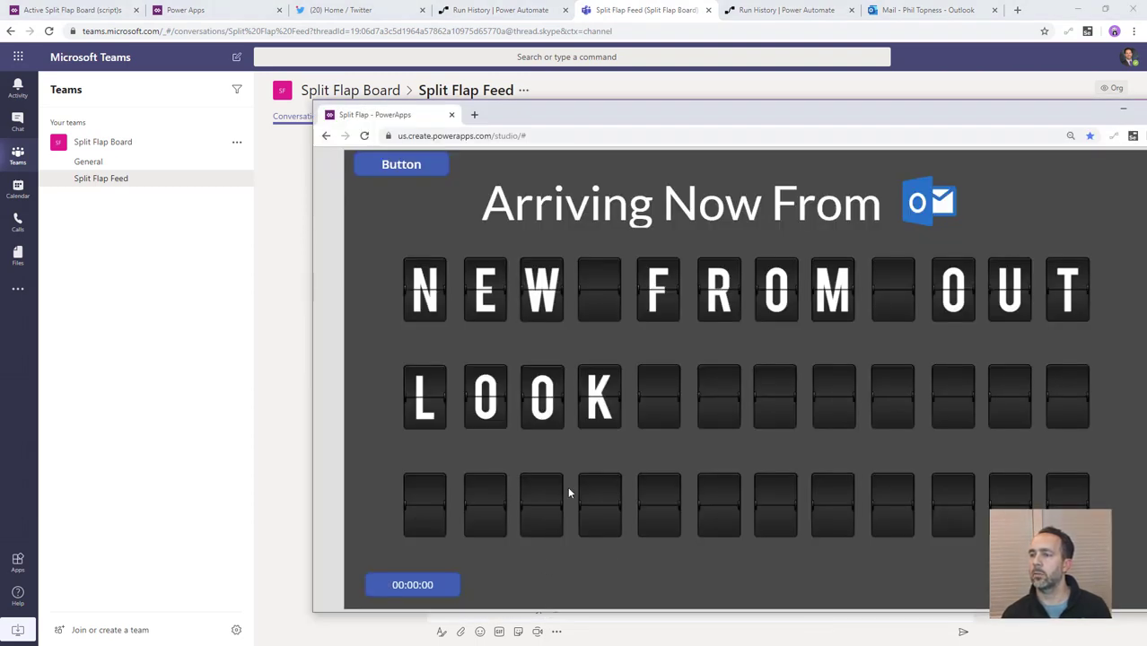
Step: Tweet 'New from Twitter' from the home feed, then return to the board
{"action": "left_click", "coordinate": [359, 10]}
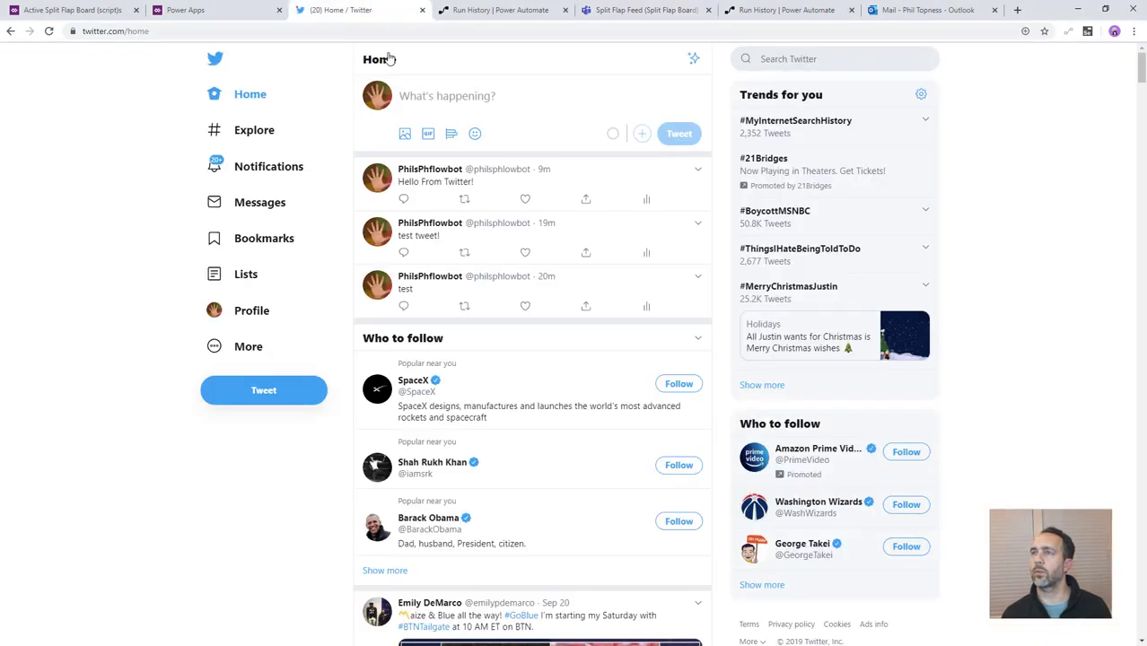
{"action": "left_click", "coordinate": [440, 95]}
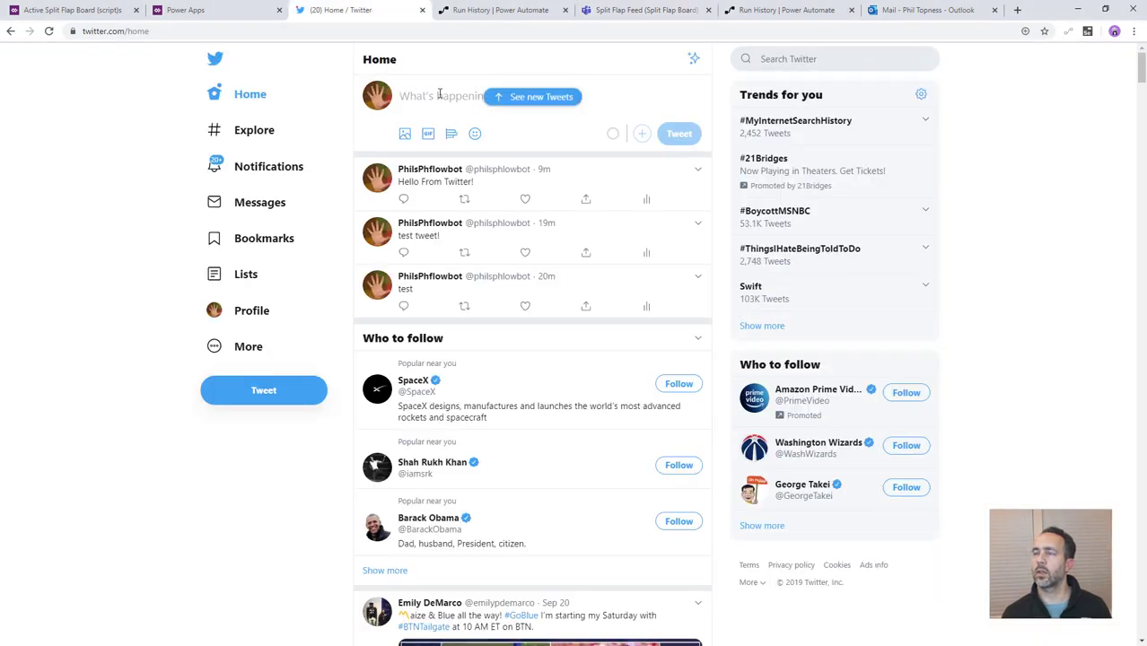
{"action": "type", "text": "New from Twitter"}
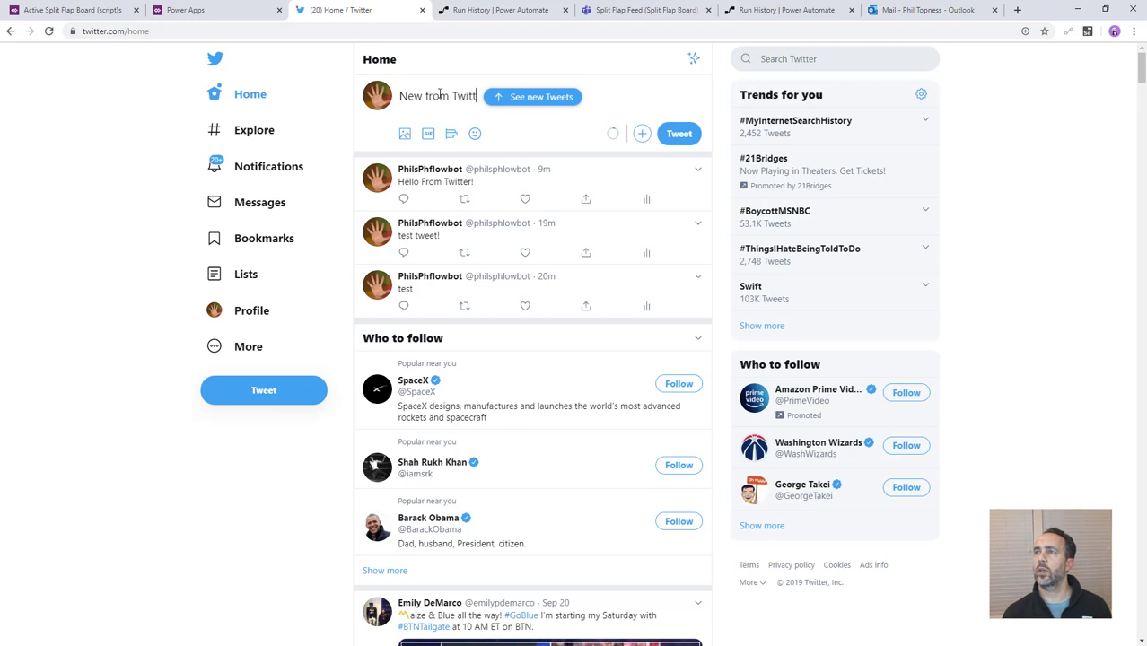
{"action": "left_click", "coordinate": [679, 134]}
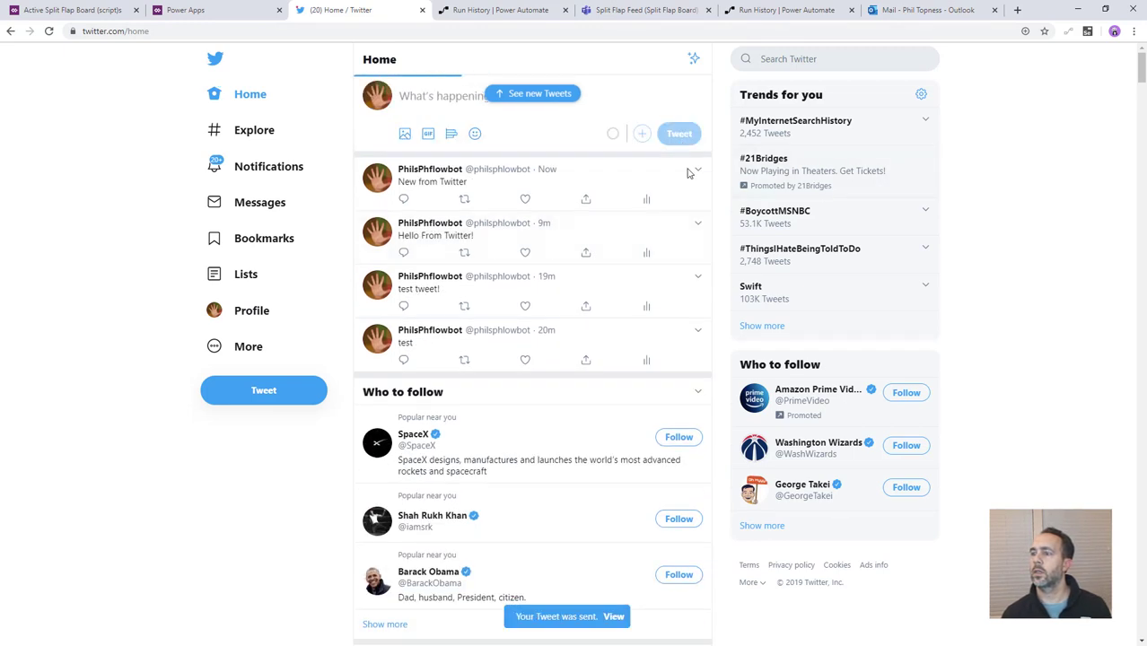
{"action": "key", "text": "alt+Tab"}
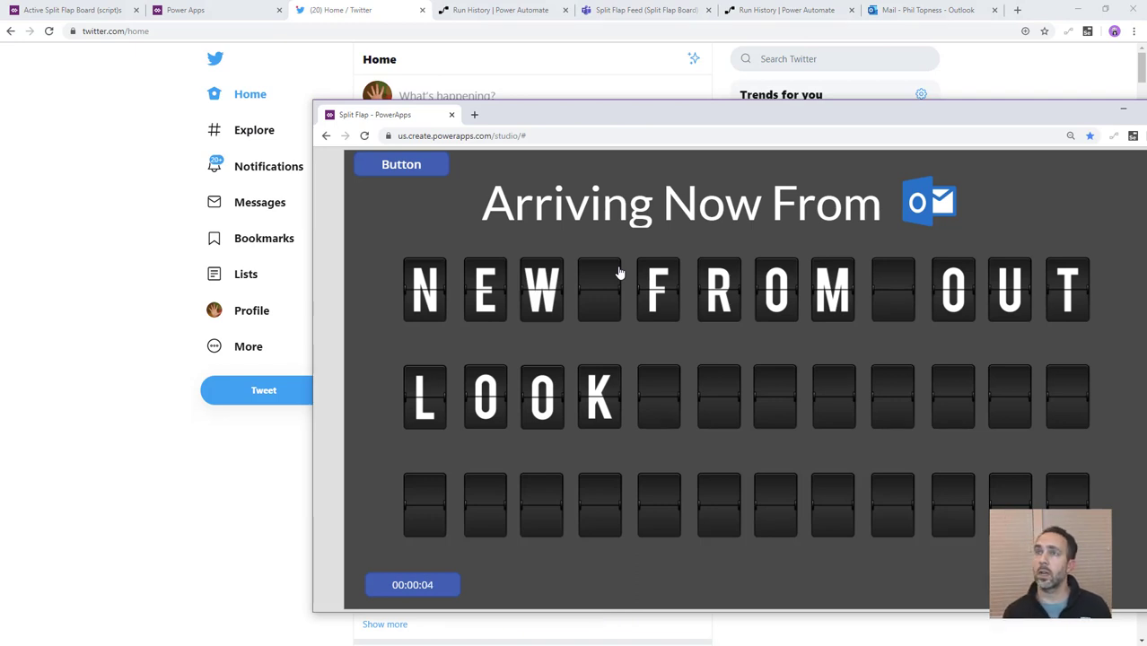
Step: Refresh the Split Flap Feed table's data, check the board, then go back to Twitter
{"action": "left_click", "coordinate": [72, 10]}
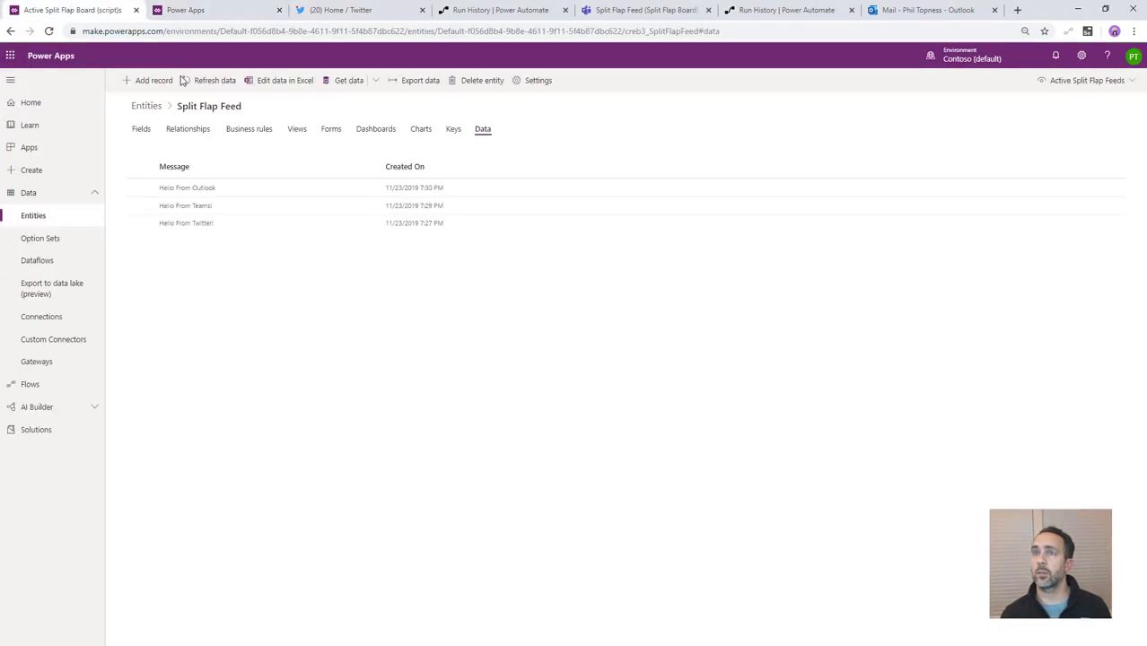
{"action": "left_click", "coordinate": [214, 82]}
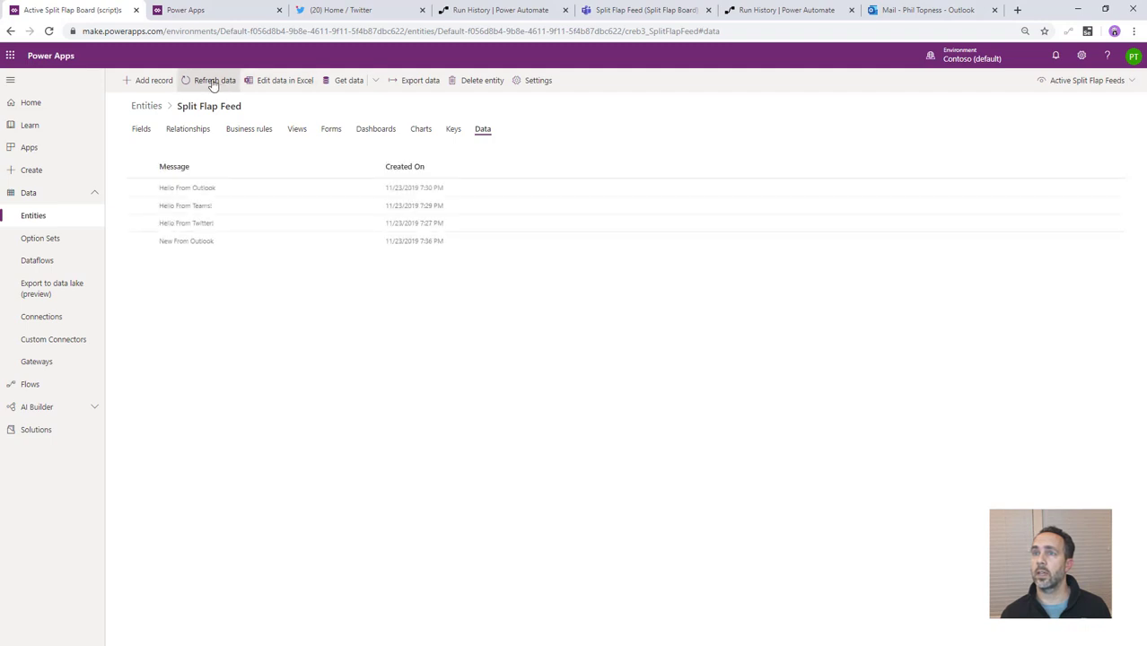
{"action": "left_click", "coordinate": [213, 82]}
{"action": "key", "text": "alt+Tab"}
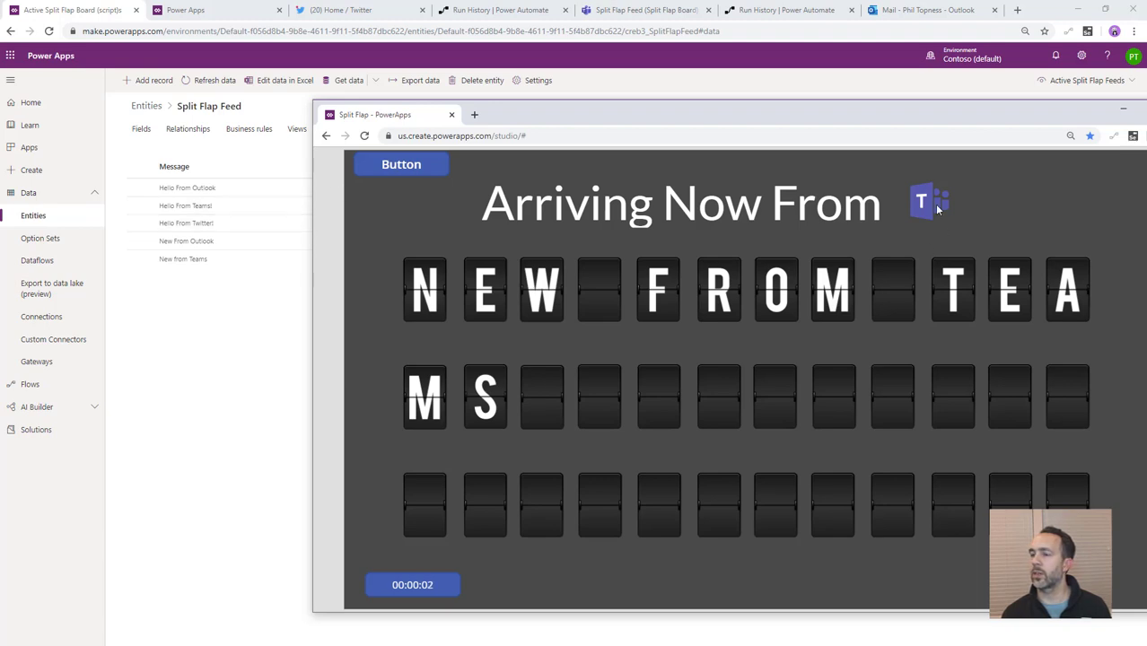
{"action": "left_click", "coordinate": [364, 10]}
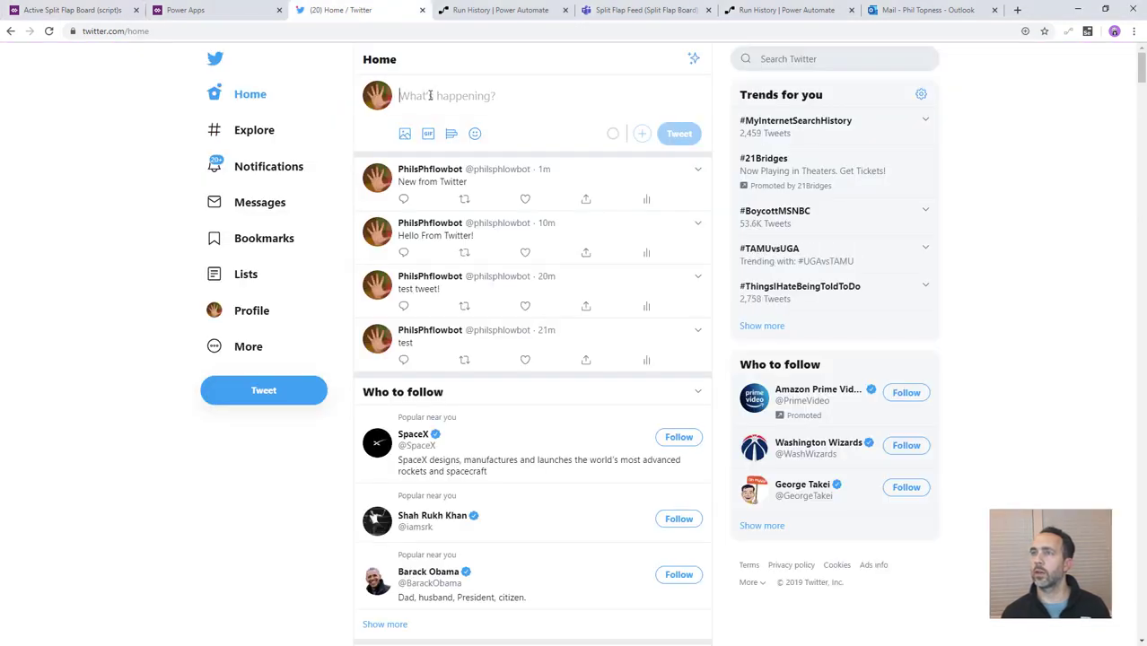
Step: Tweet 'Once More from Twitter' and bring the board forward to watch it update
{"action": "type", "text": "Once More from Twitter"}
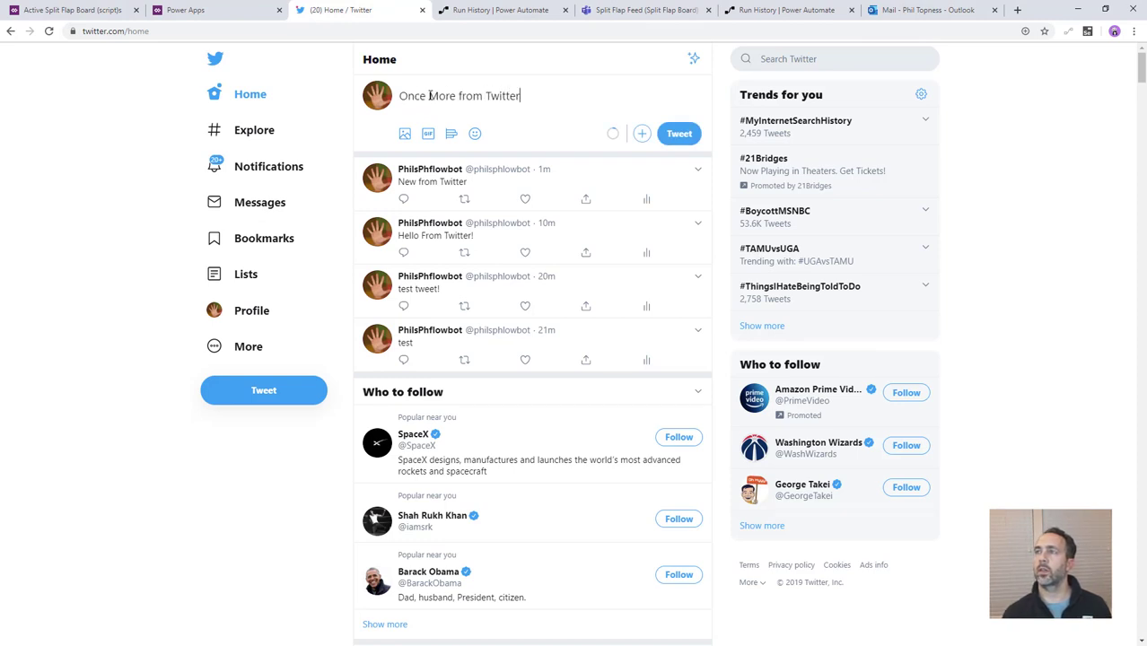
{"action": "left_click", "coordinate": [665, 134]}
{"action": "key", "text": "alt+Tab"}
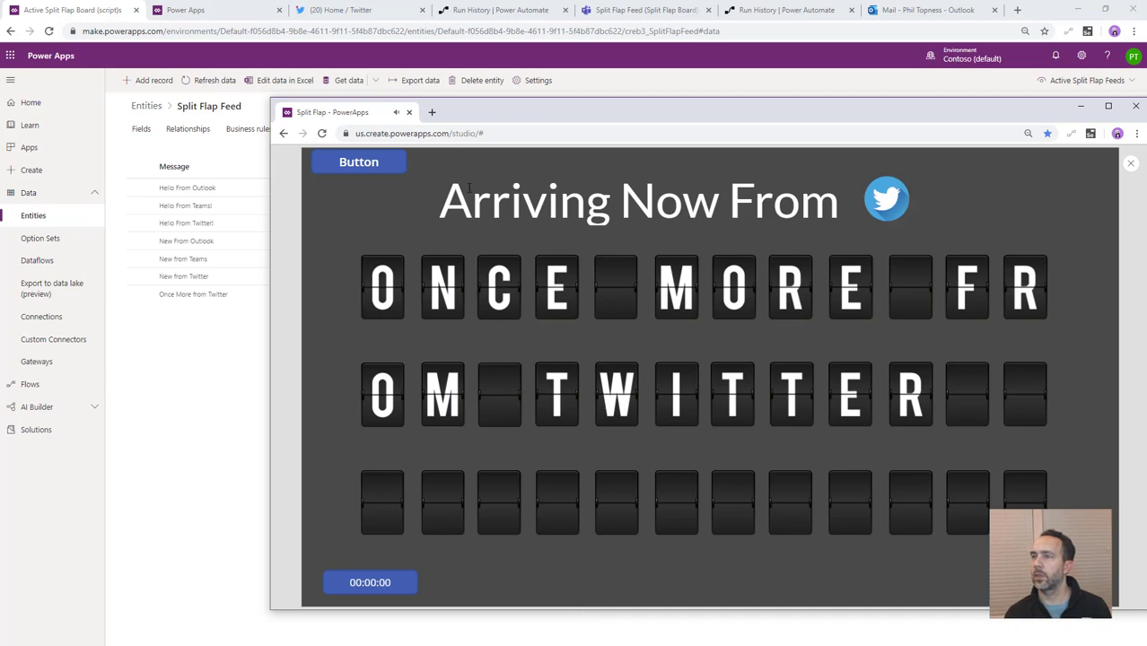
Step: Dock the app back into the browser, exit preview, and turn Timer3's Visible off
{"action": "left_click_drag", "start_coordinate": [466, 115], "coordinate": [179, 10]}
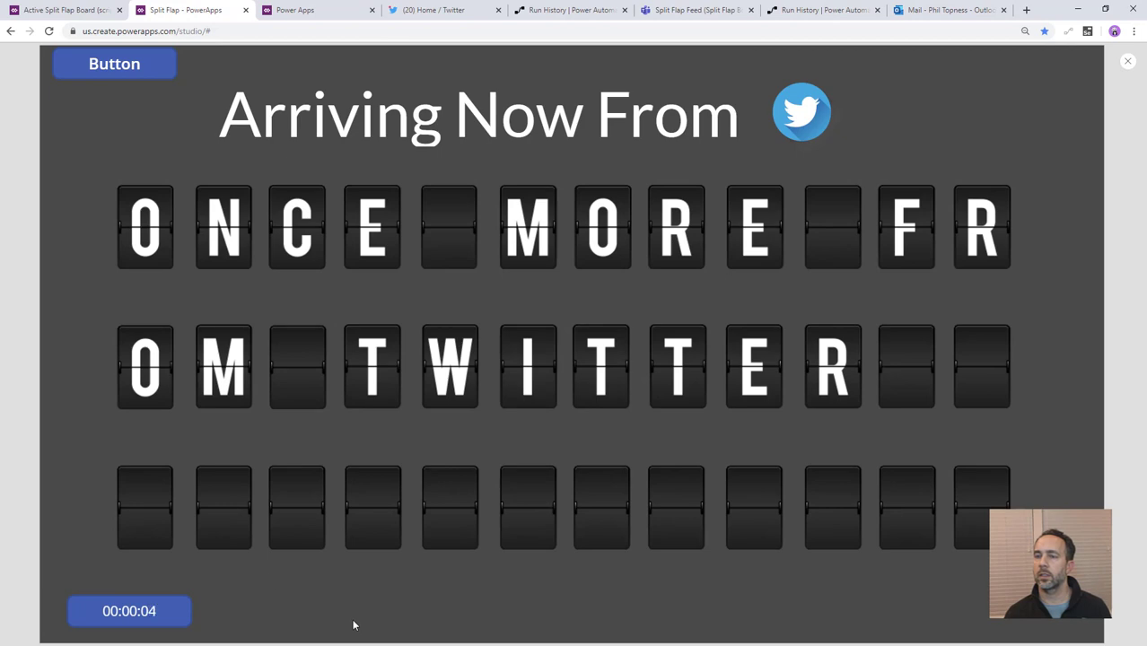
{"action": "key", "text": "Escape"}
{"action": "left_click", "coordinate": [312, 486]}
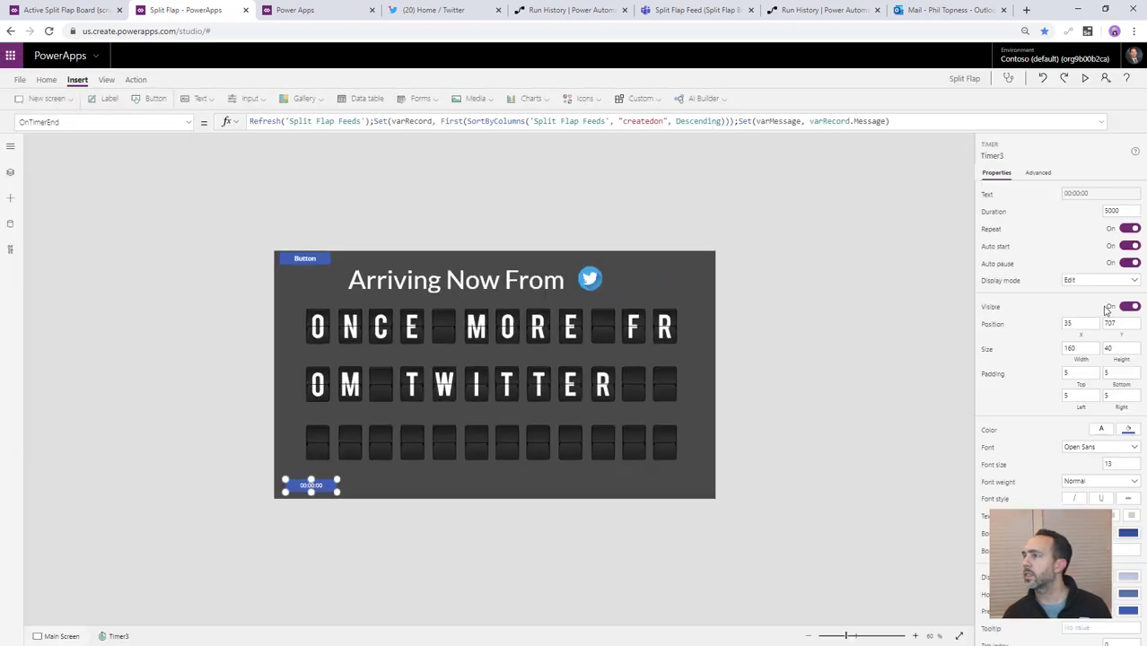
{"action": "left_click", "coordinate": [1123, 307]}
Step: Delete the test button Button2 and preview the clean board full screen
{"action": "left_click", "coordinate": [299, 262]}
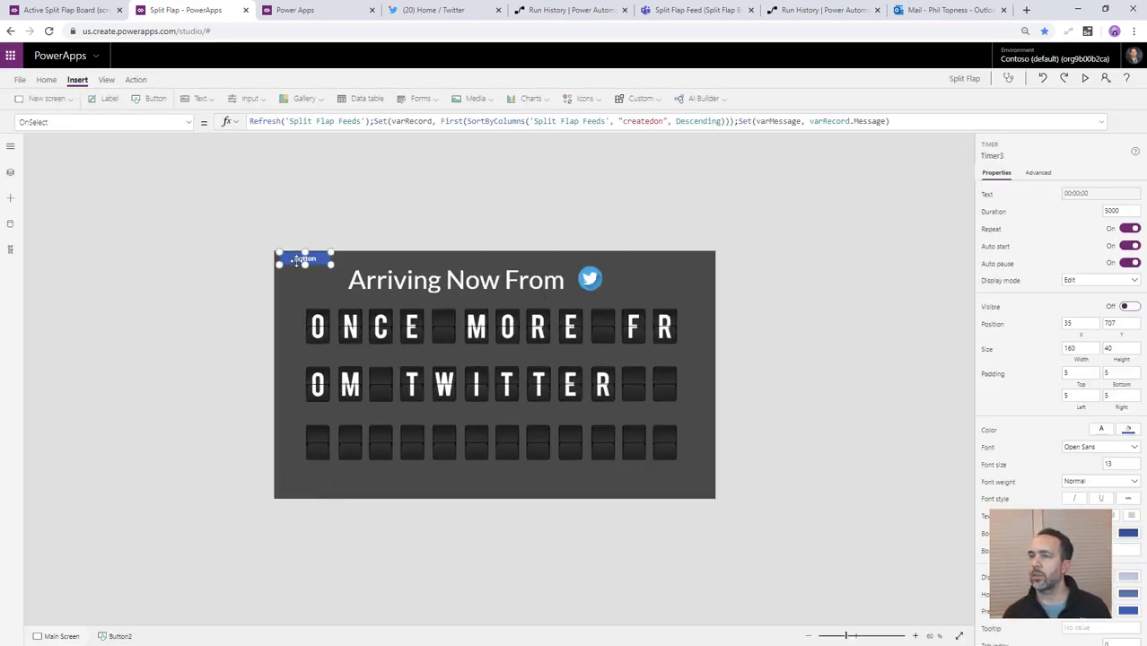
{"action": "key", "text": "Delete"}
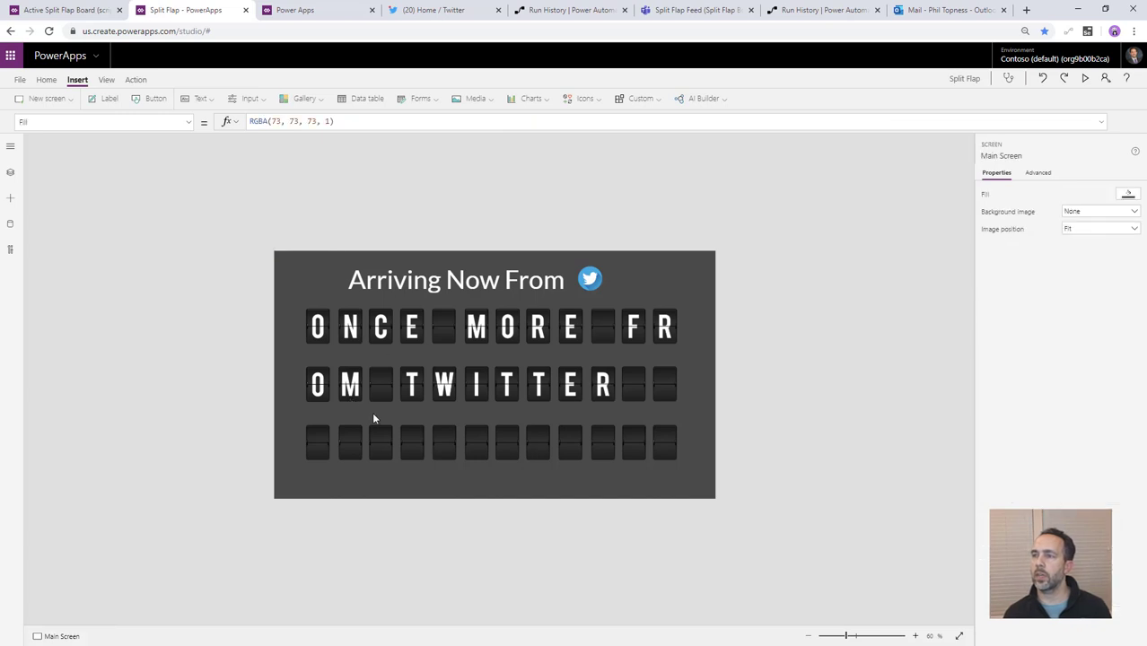
{"action": "left_click", "coordinate": [434, 285]}
{"action": "left_click", "coordinate": [1083, 79]}
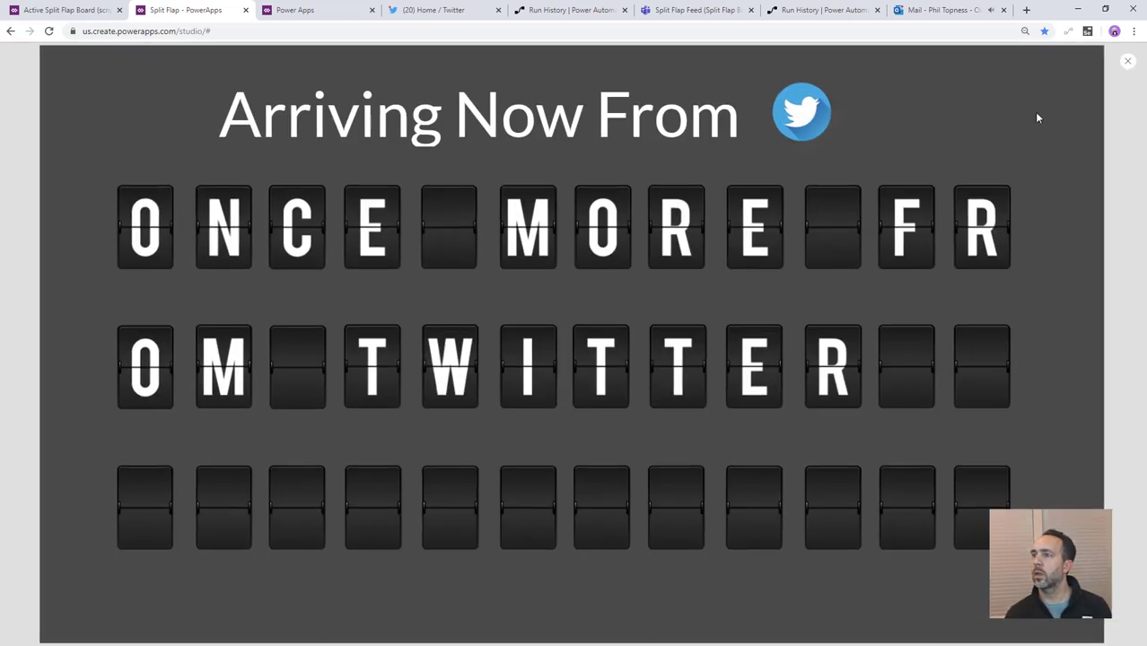